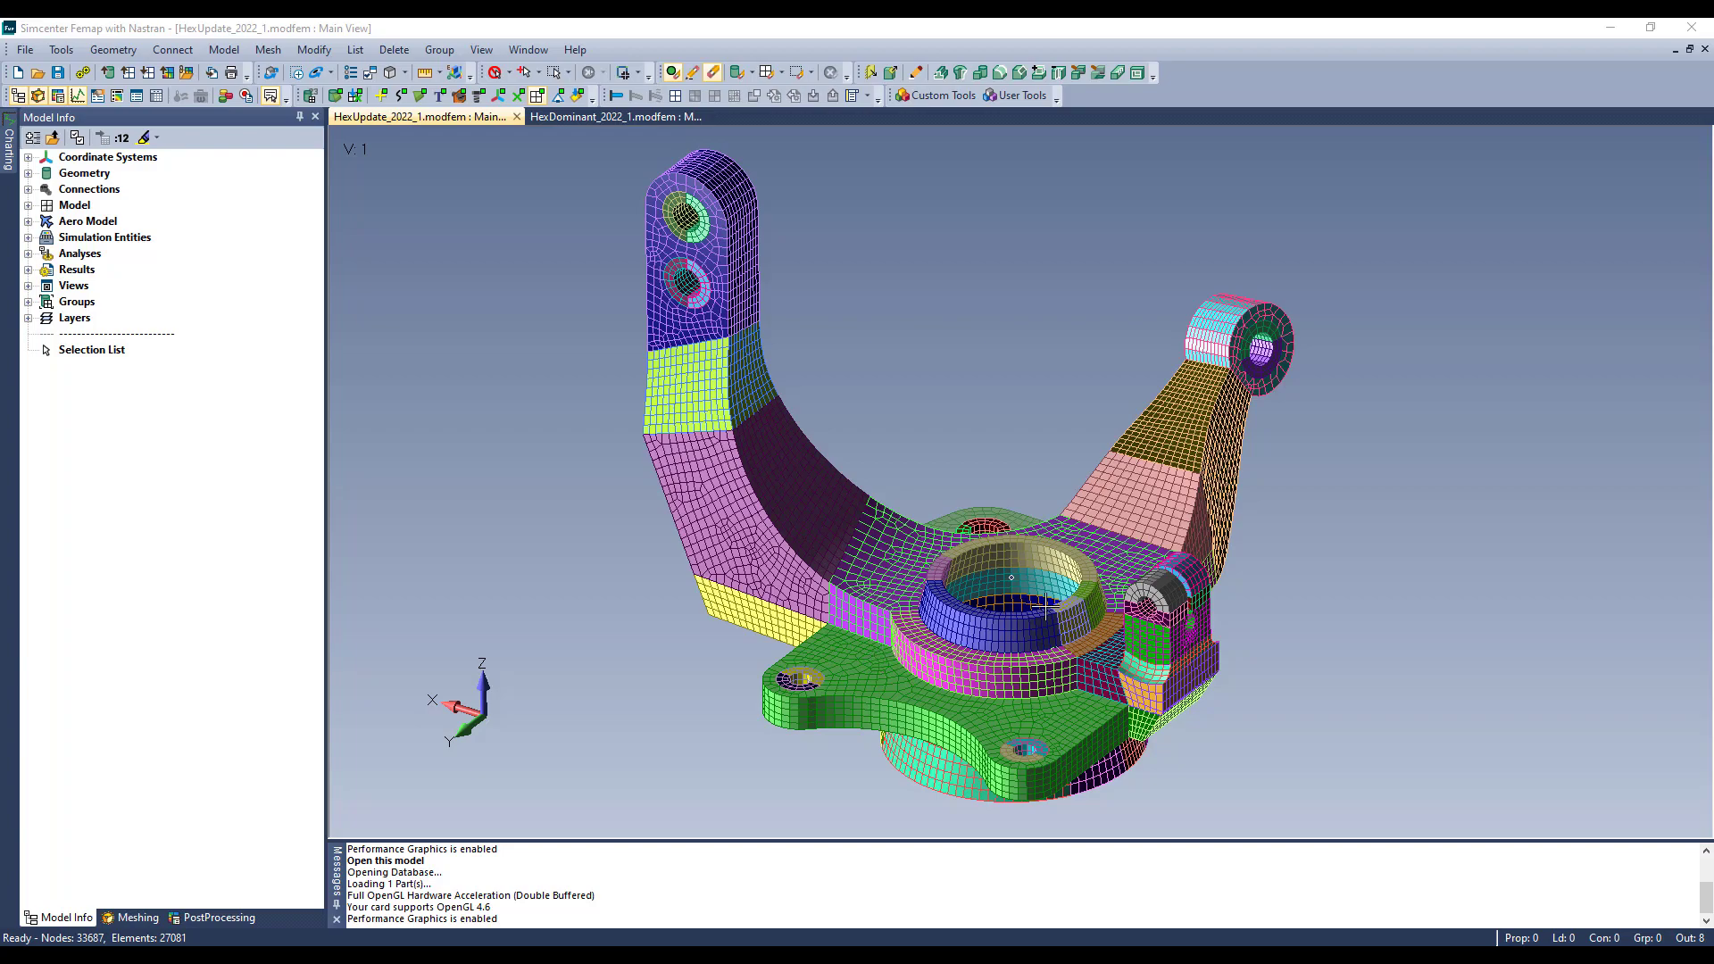
- Examine the HexUpdate model's sliced geometry by highlighting several of its individual solids one after another
mouse_move(961, 619)
middle_mouse_down()
mouse_move(971, 633)
mouse_move(992, 620)
mouse_move(966, 608)
mouse_move(978, 644)
middle_mouse_up()
scroll(980, 644, "down", 1)
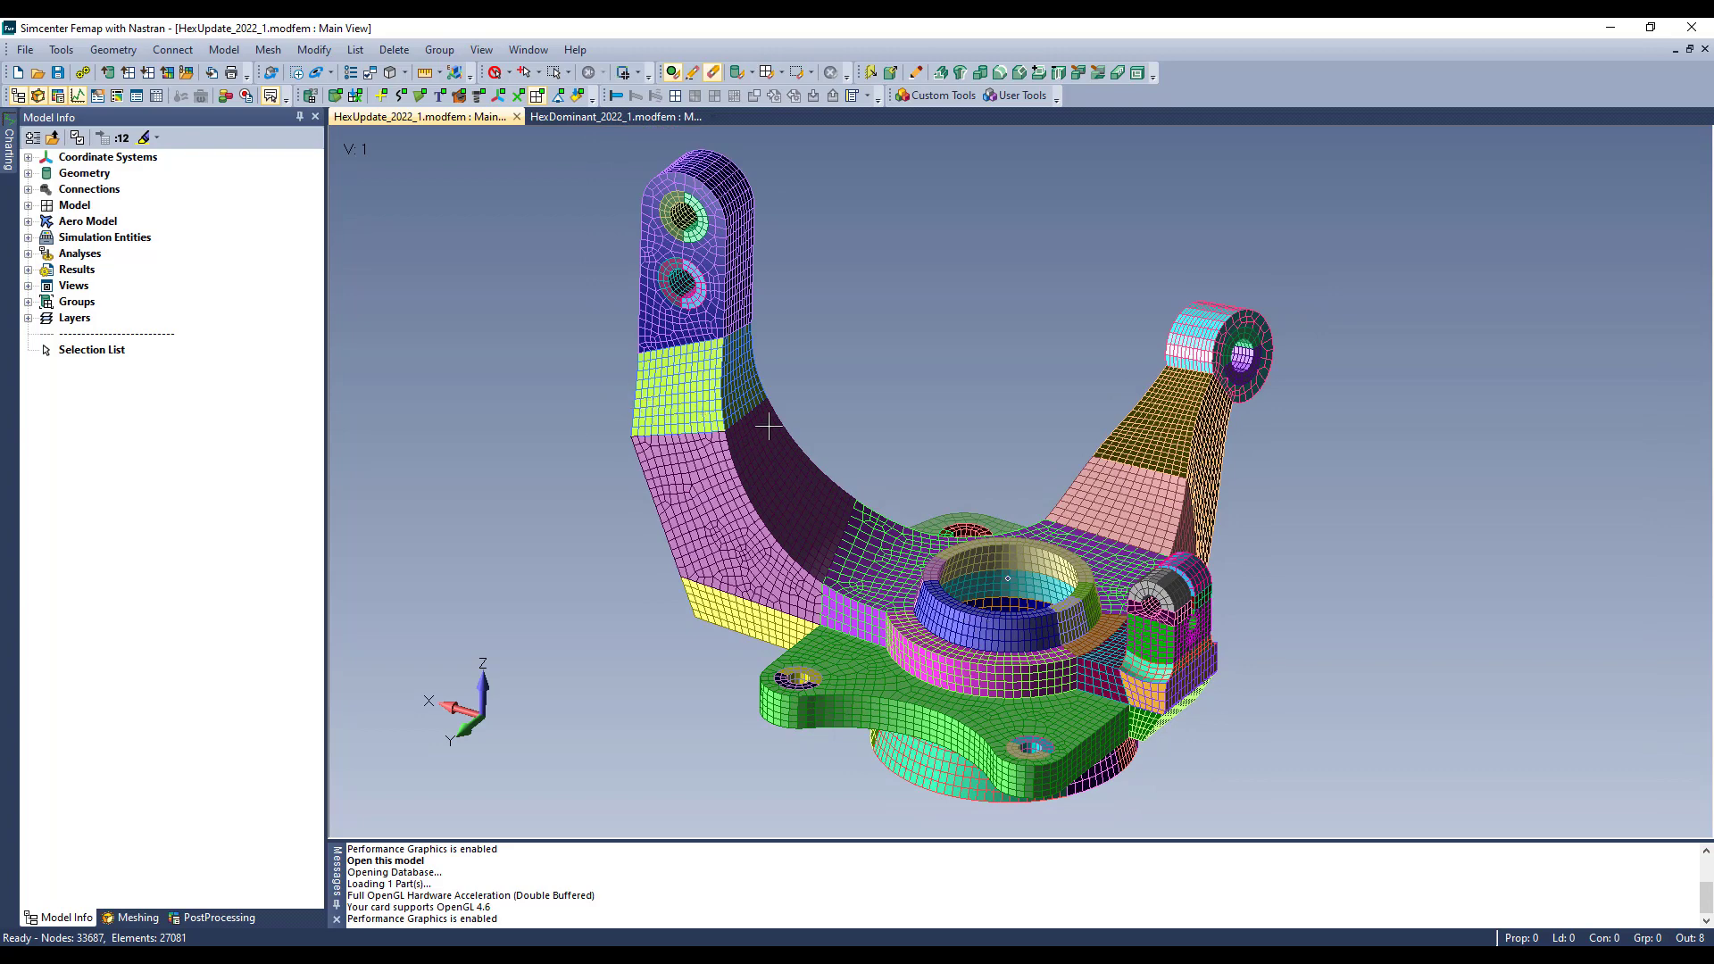
middle_click_drag(937, 528, 941, 521)
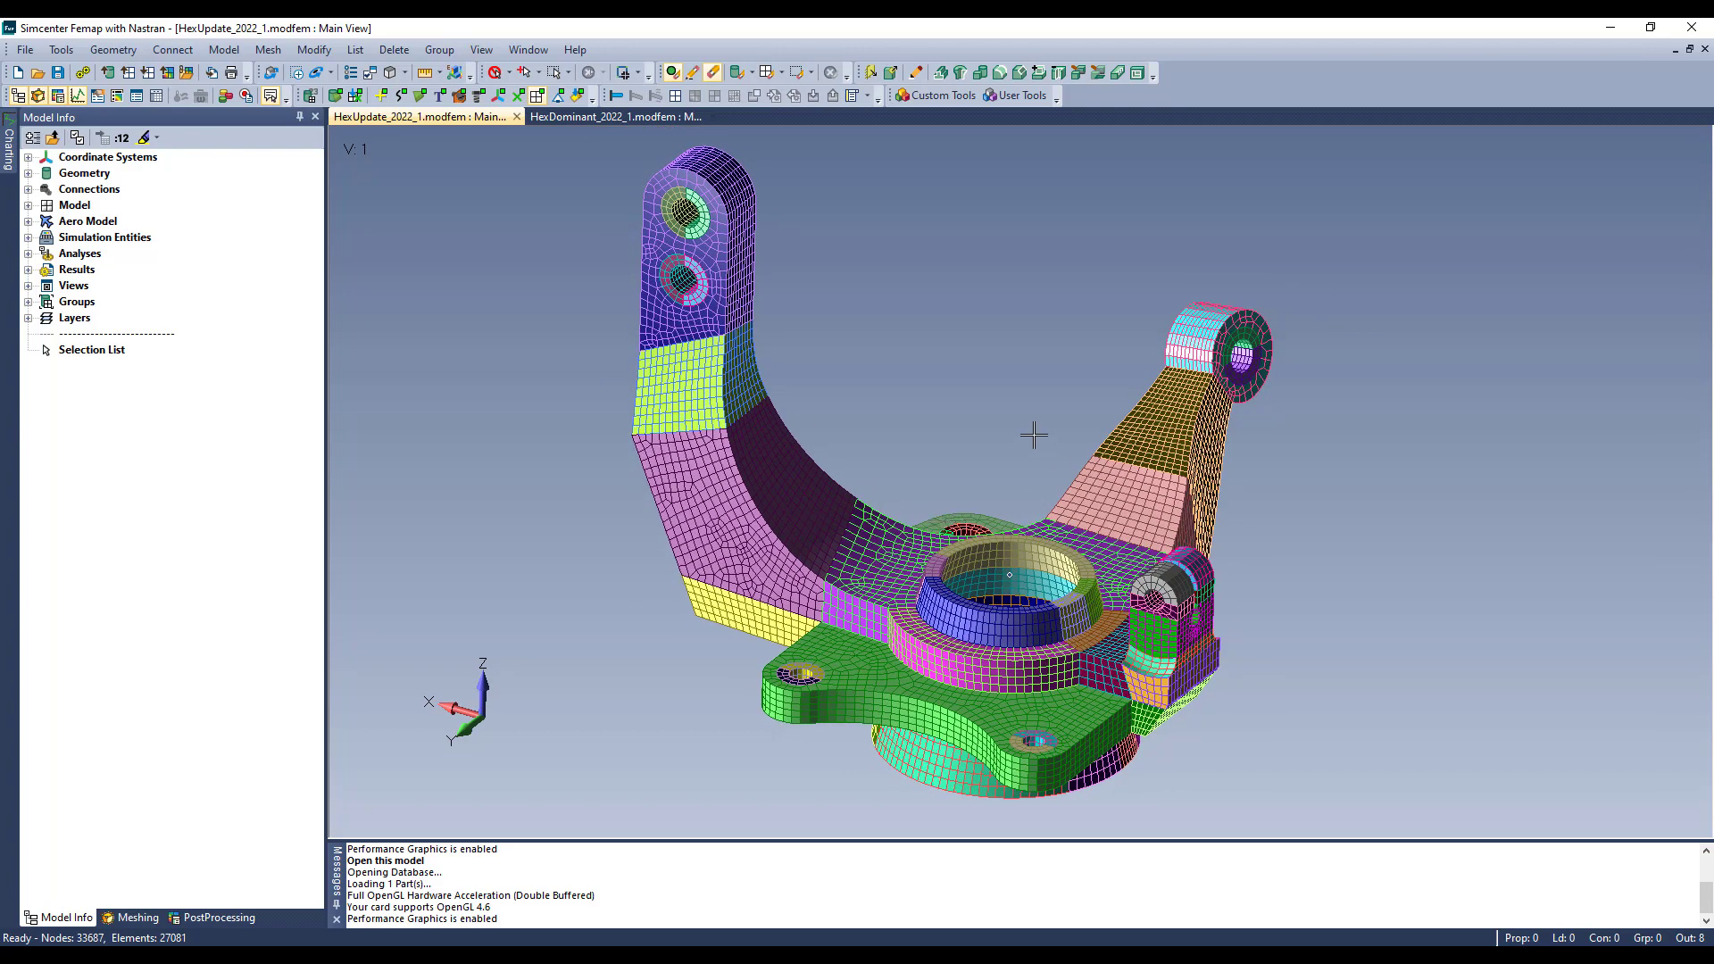
left_click(28, 173)
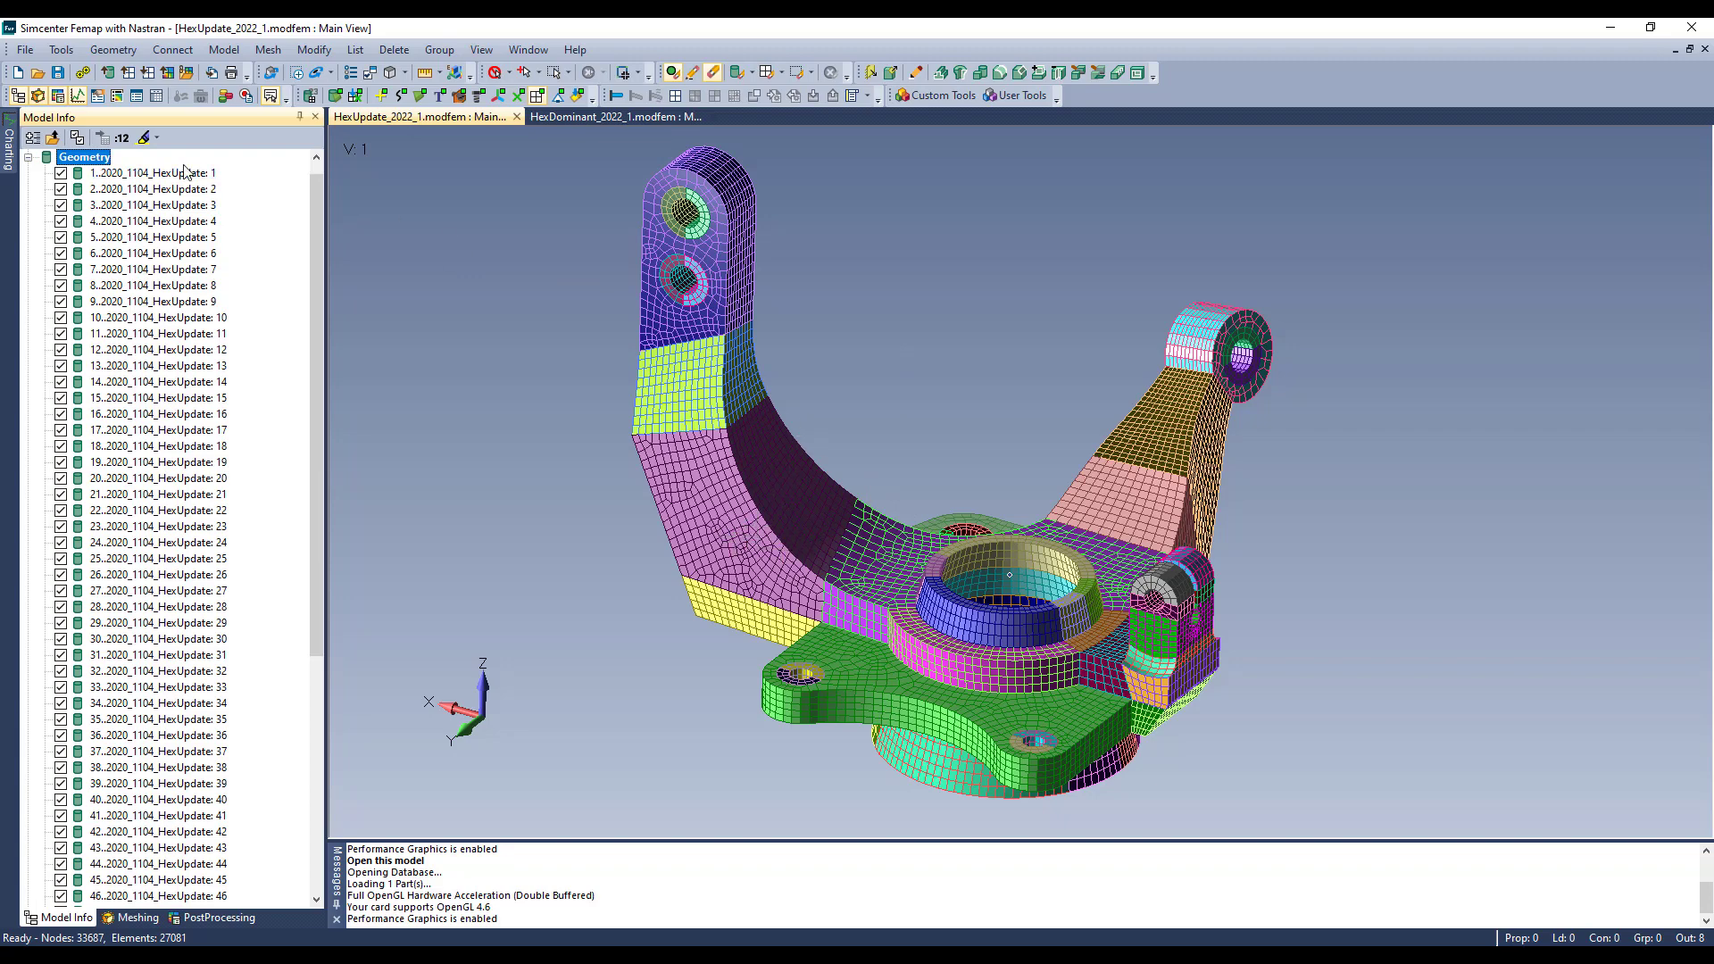
left_click(185, 172)
left_click(154, 189)
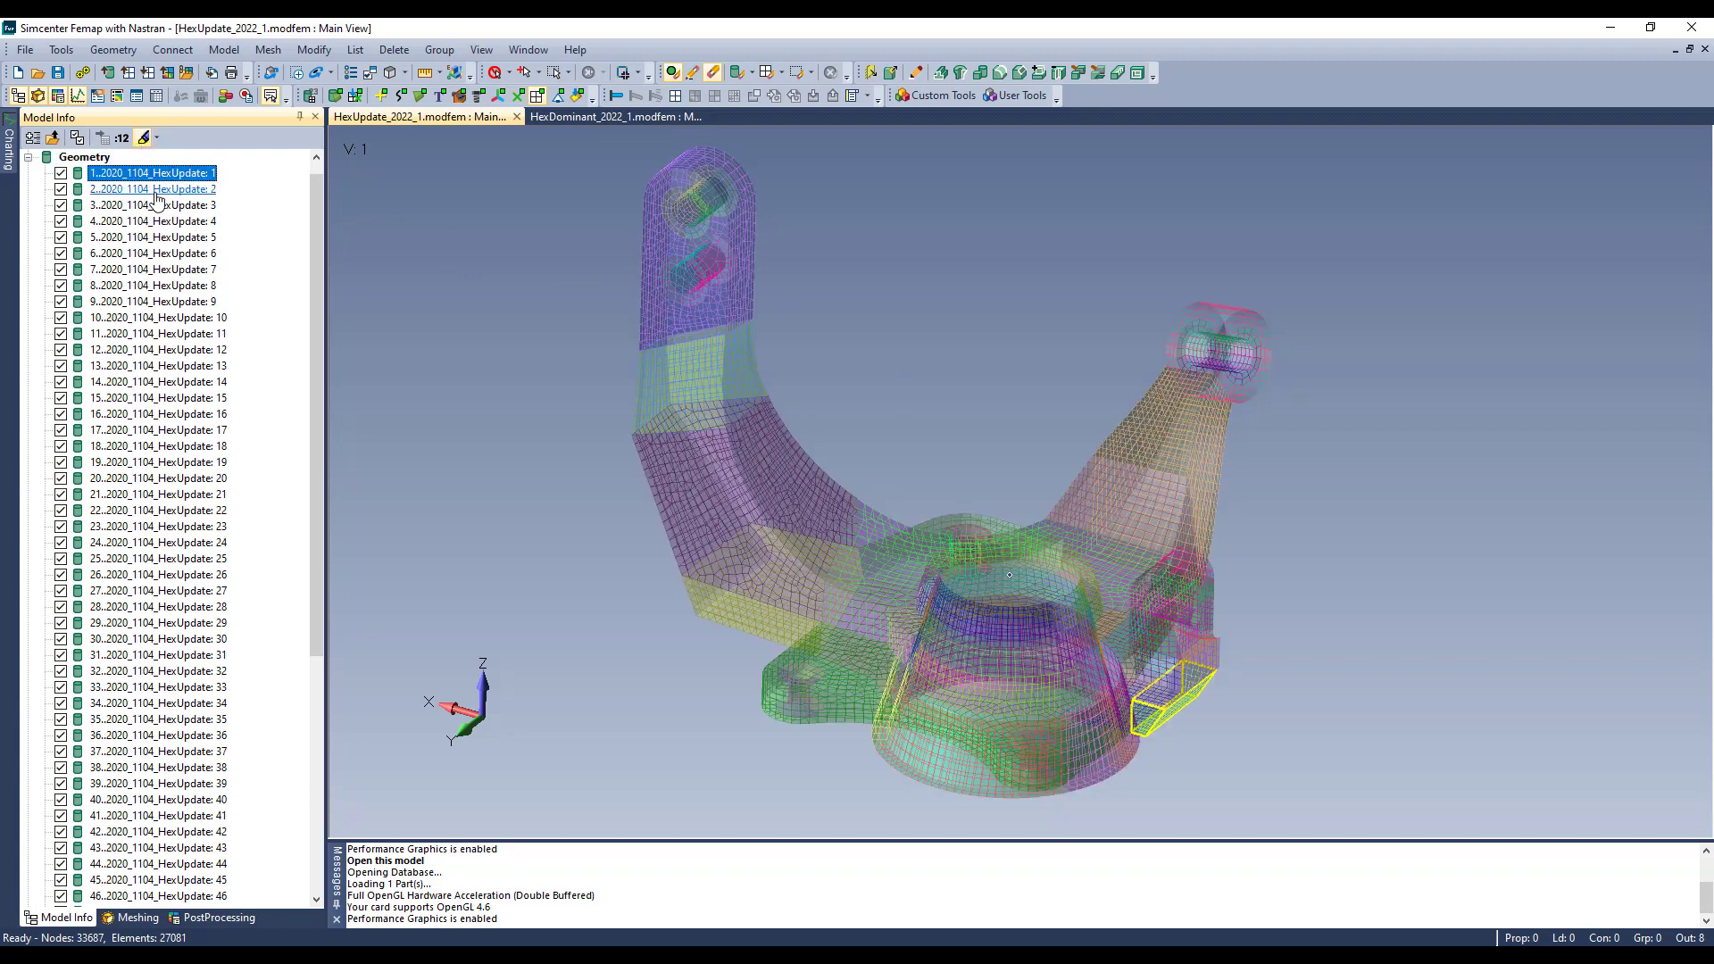
left_click(154, 237)
left_click(150, 286)
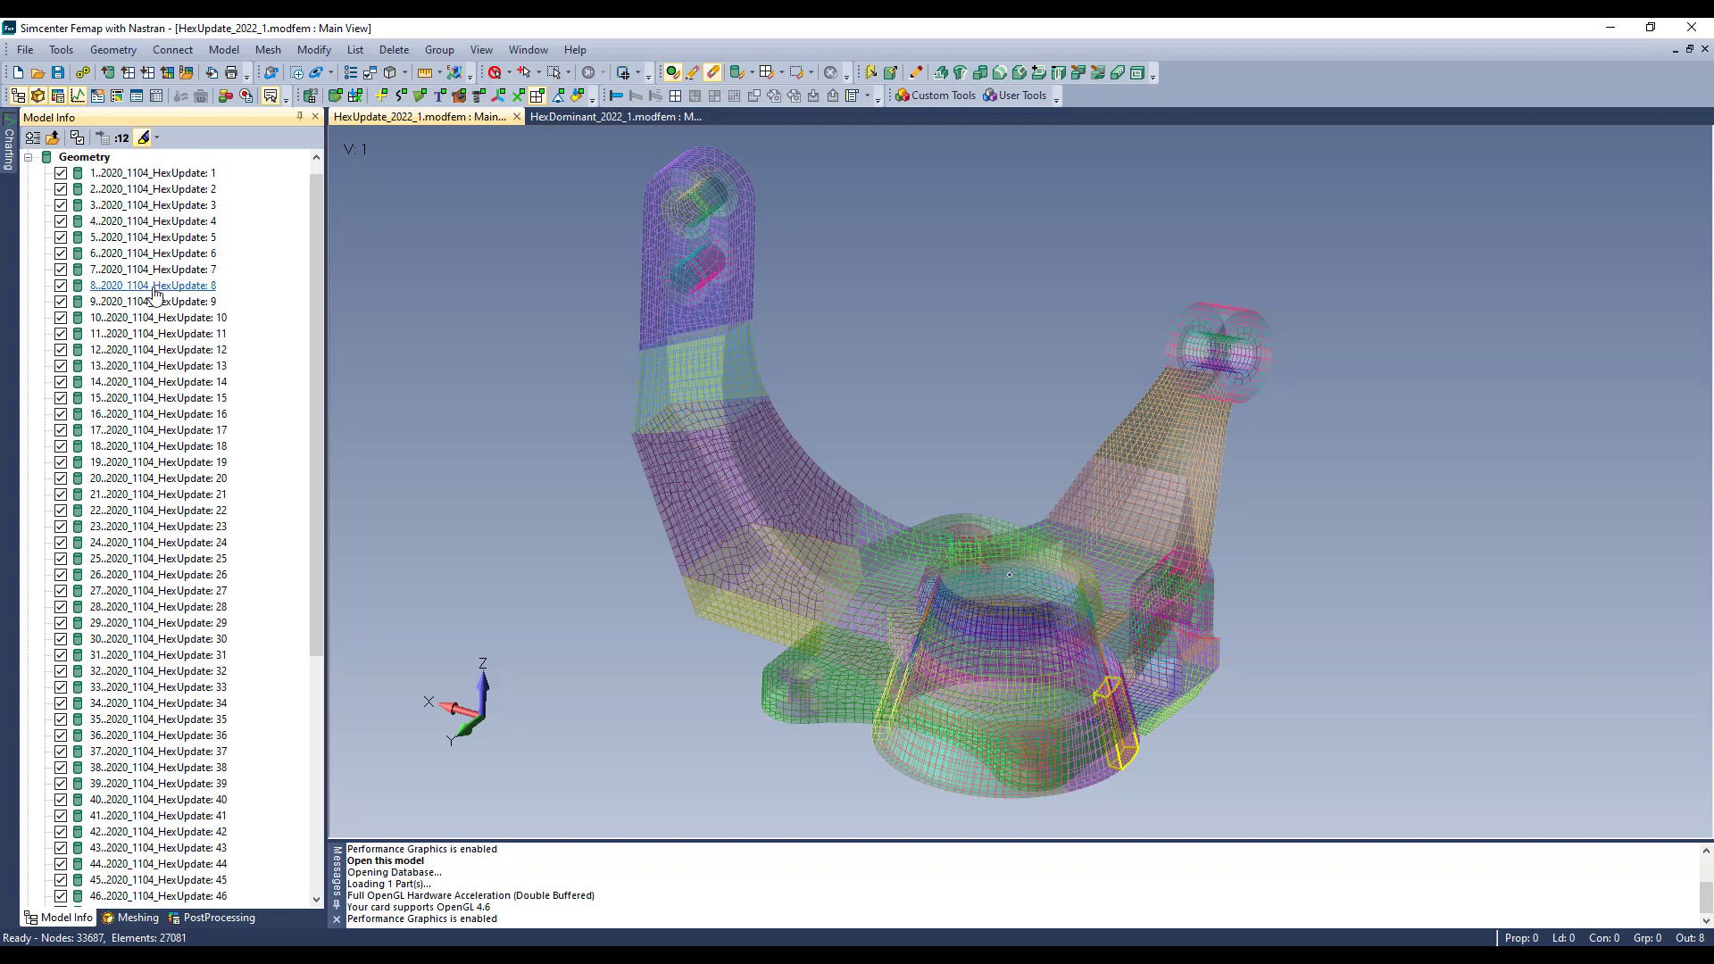
left_click(145, 334)
left_click(143, 384)
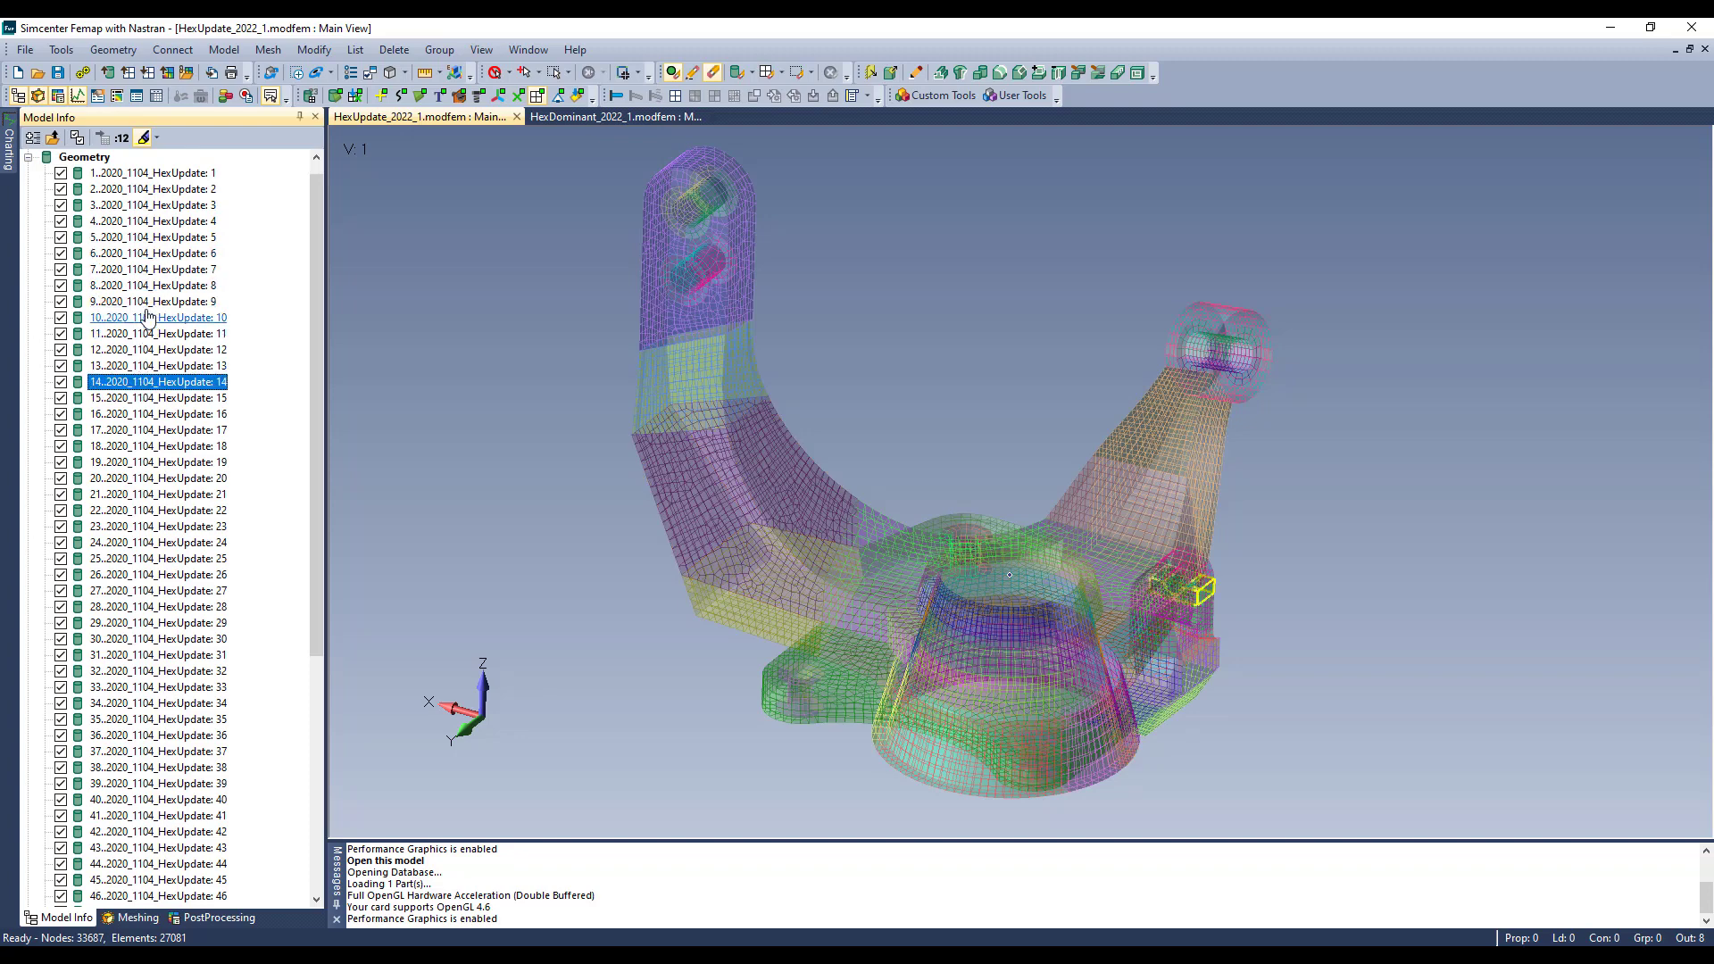
left_click(145, 301)
left_click(153, 366)
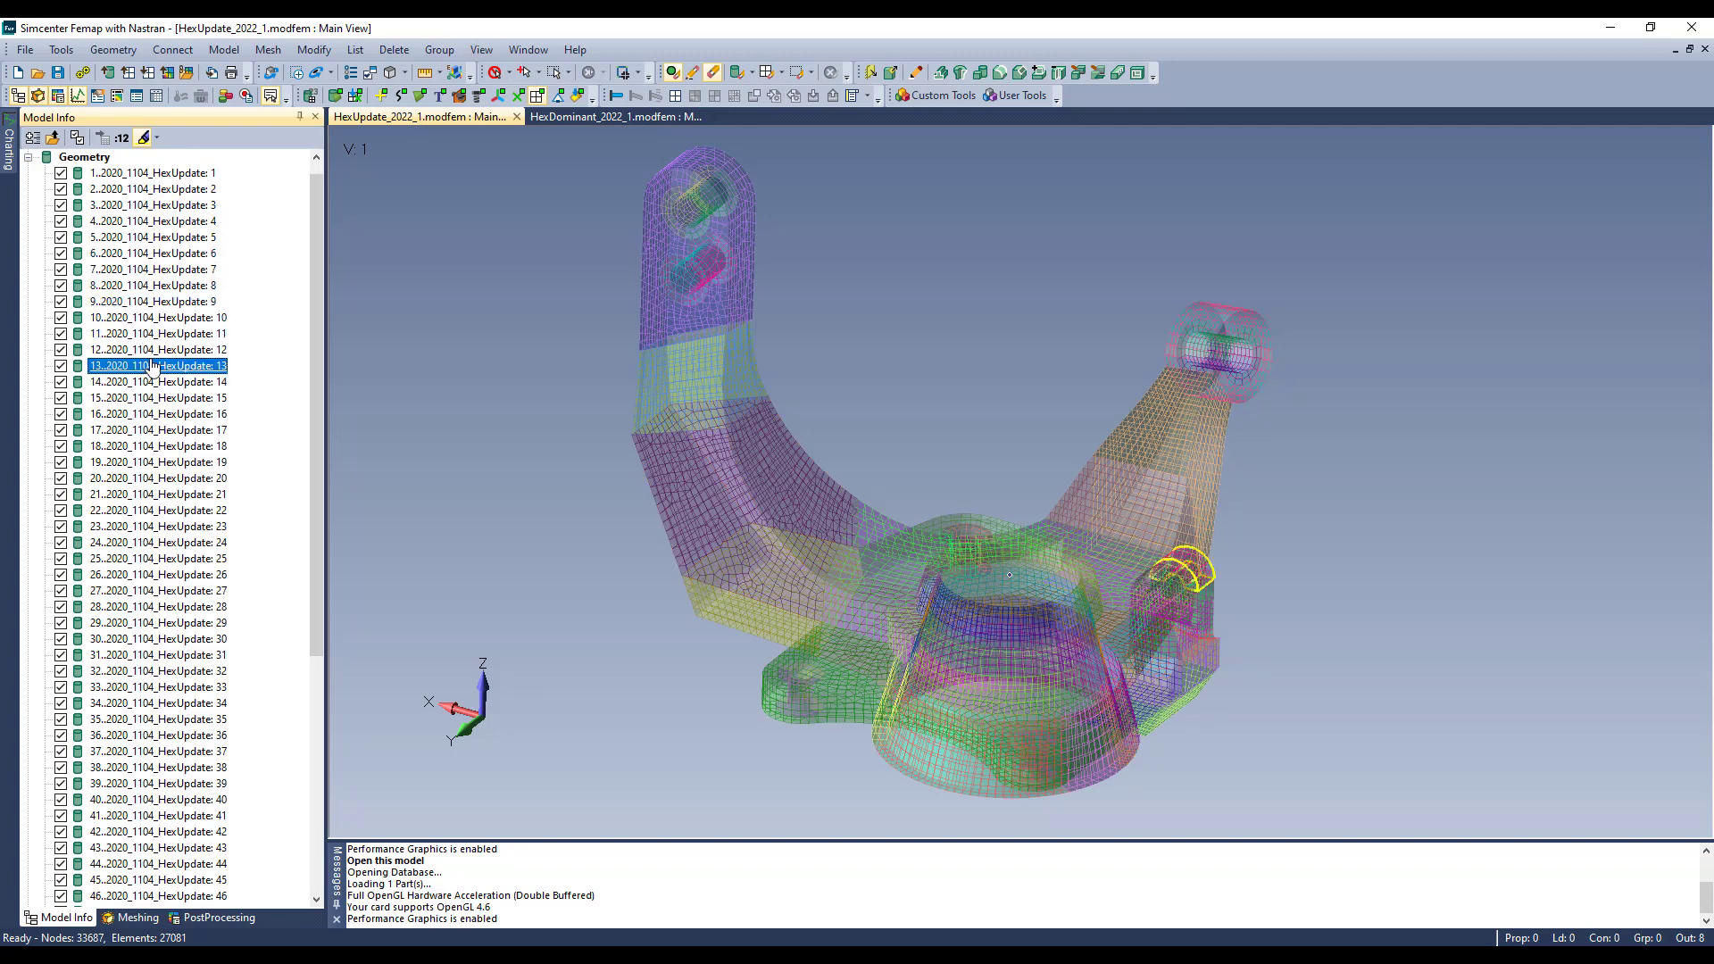
- Close the model tree and switch to the HexDominant_2022_1 model
left_click(314, 117)
left_click(554, 116)
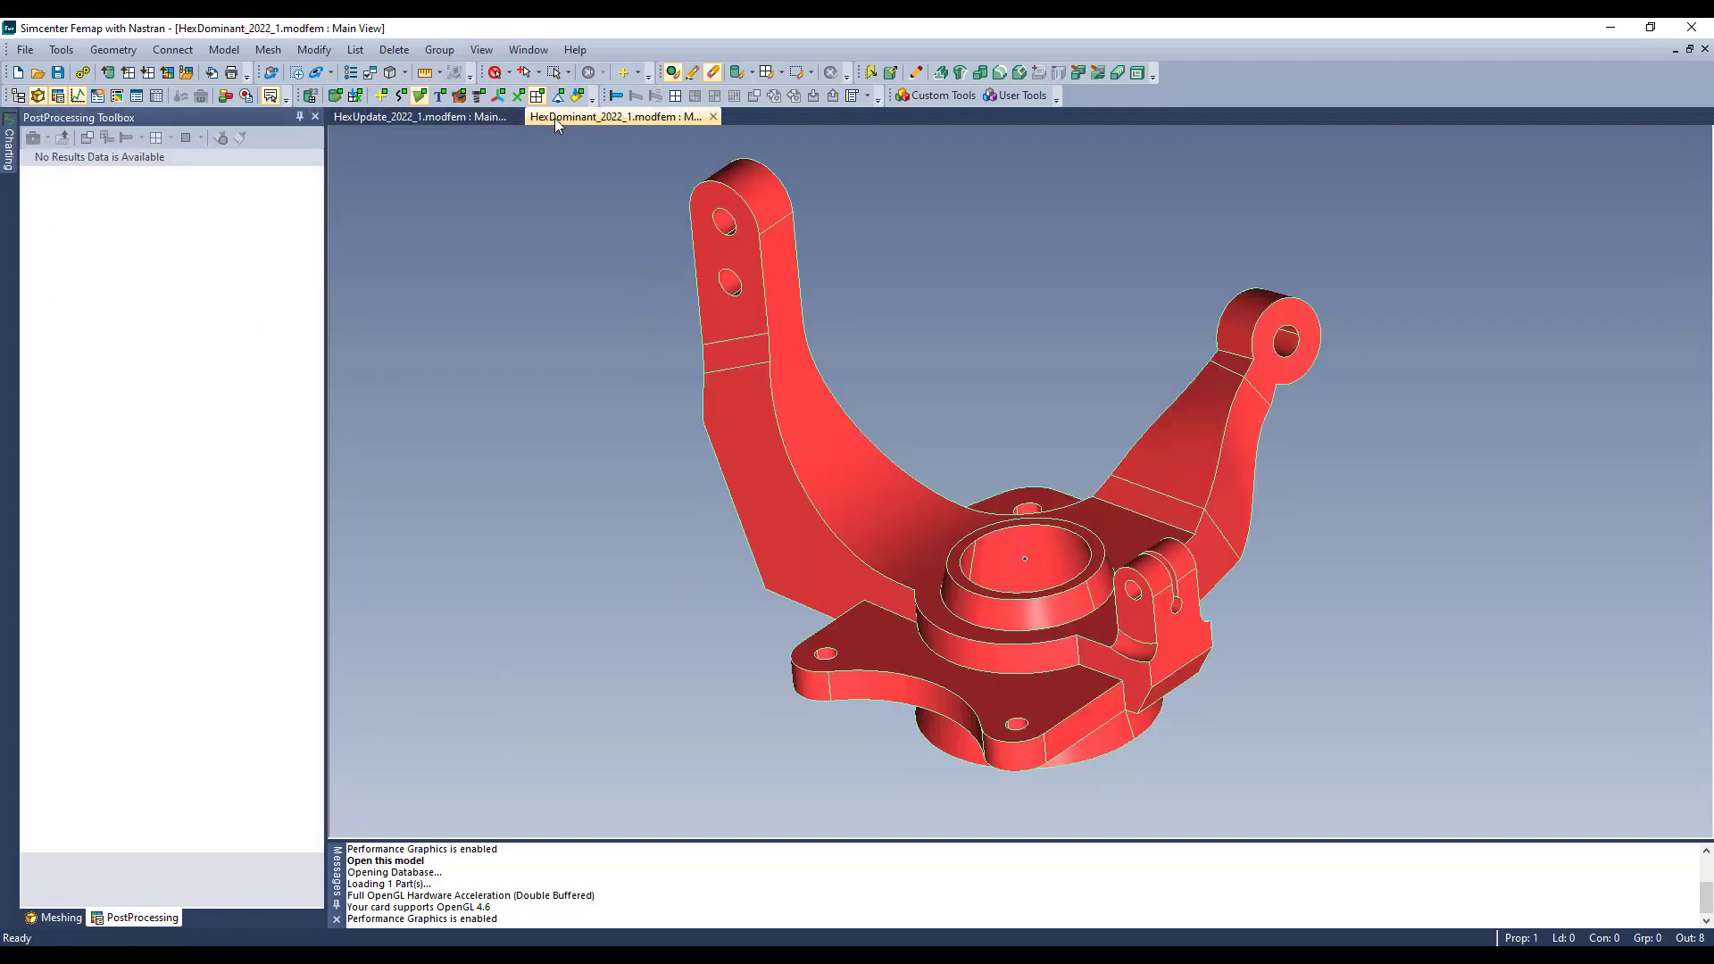
middle_click_drag(597, 195, 608, 199)
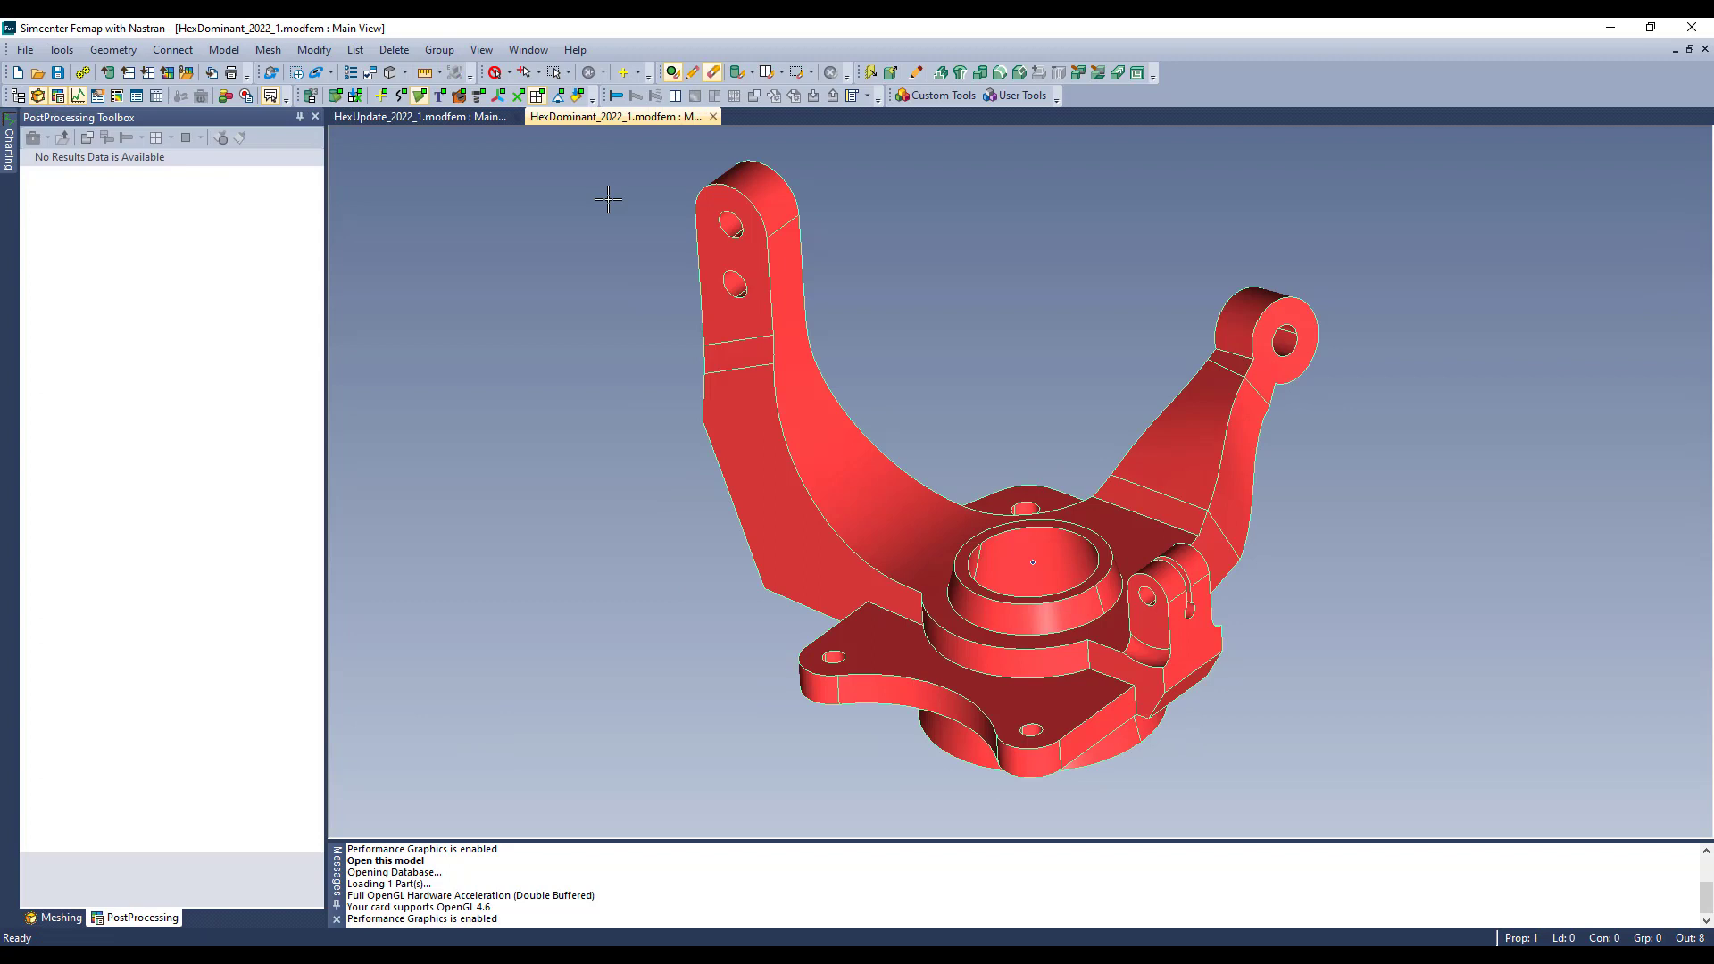
- Hex-mesh the solid body with target element size 0.148697/2, half the ring's measured wall thickness, and midside nodes on all but bricks
left_click(268, 50)
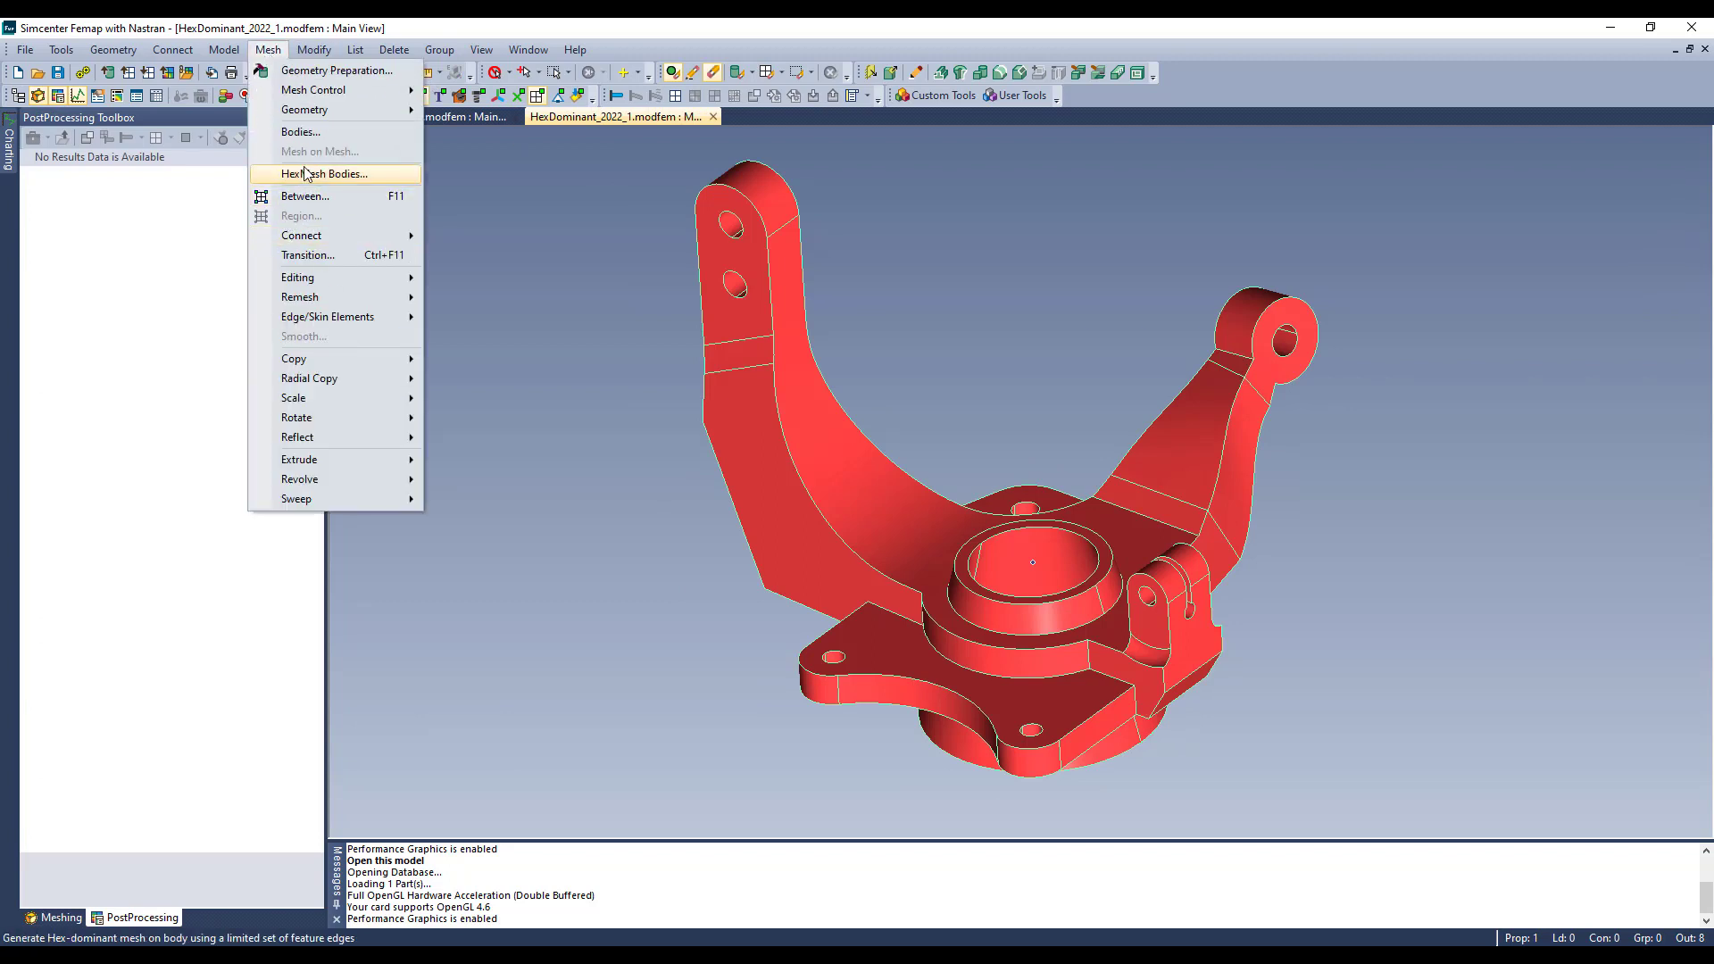
left_click(307, 174)
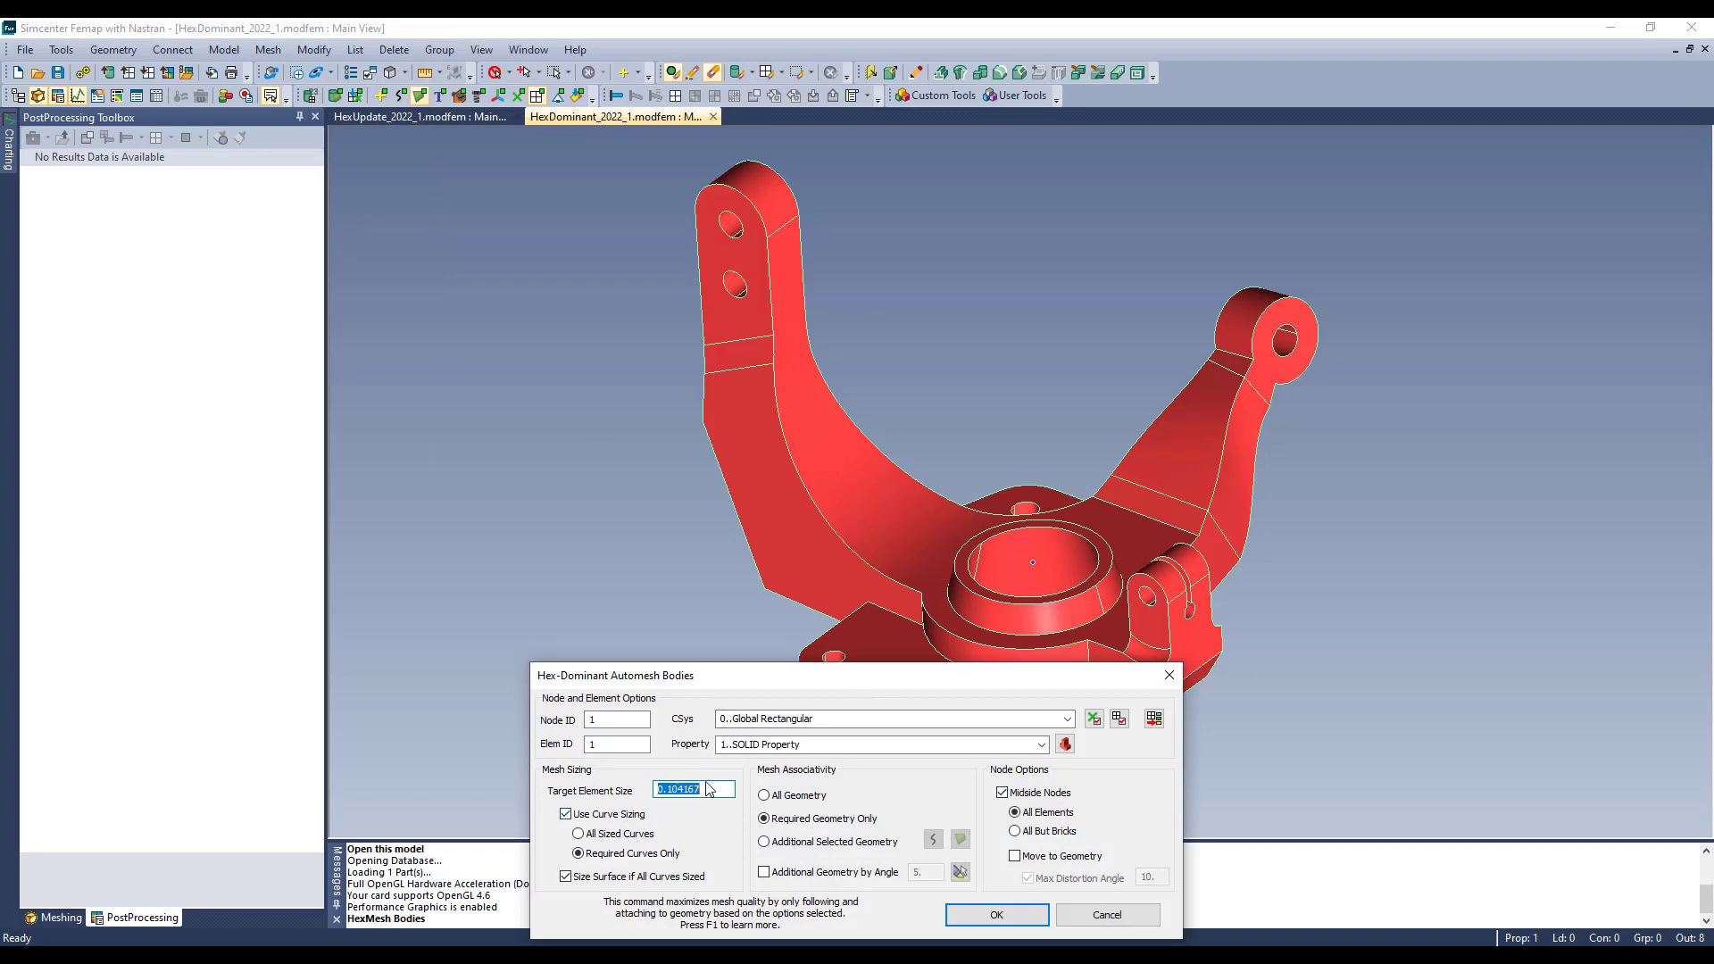
middle_click_drag(982, 576, 1106, 581)
scroll(1022, 570, "up", 5)
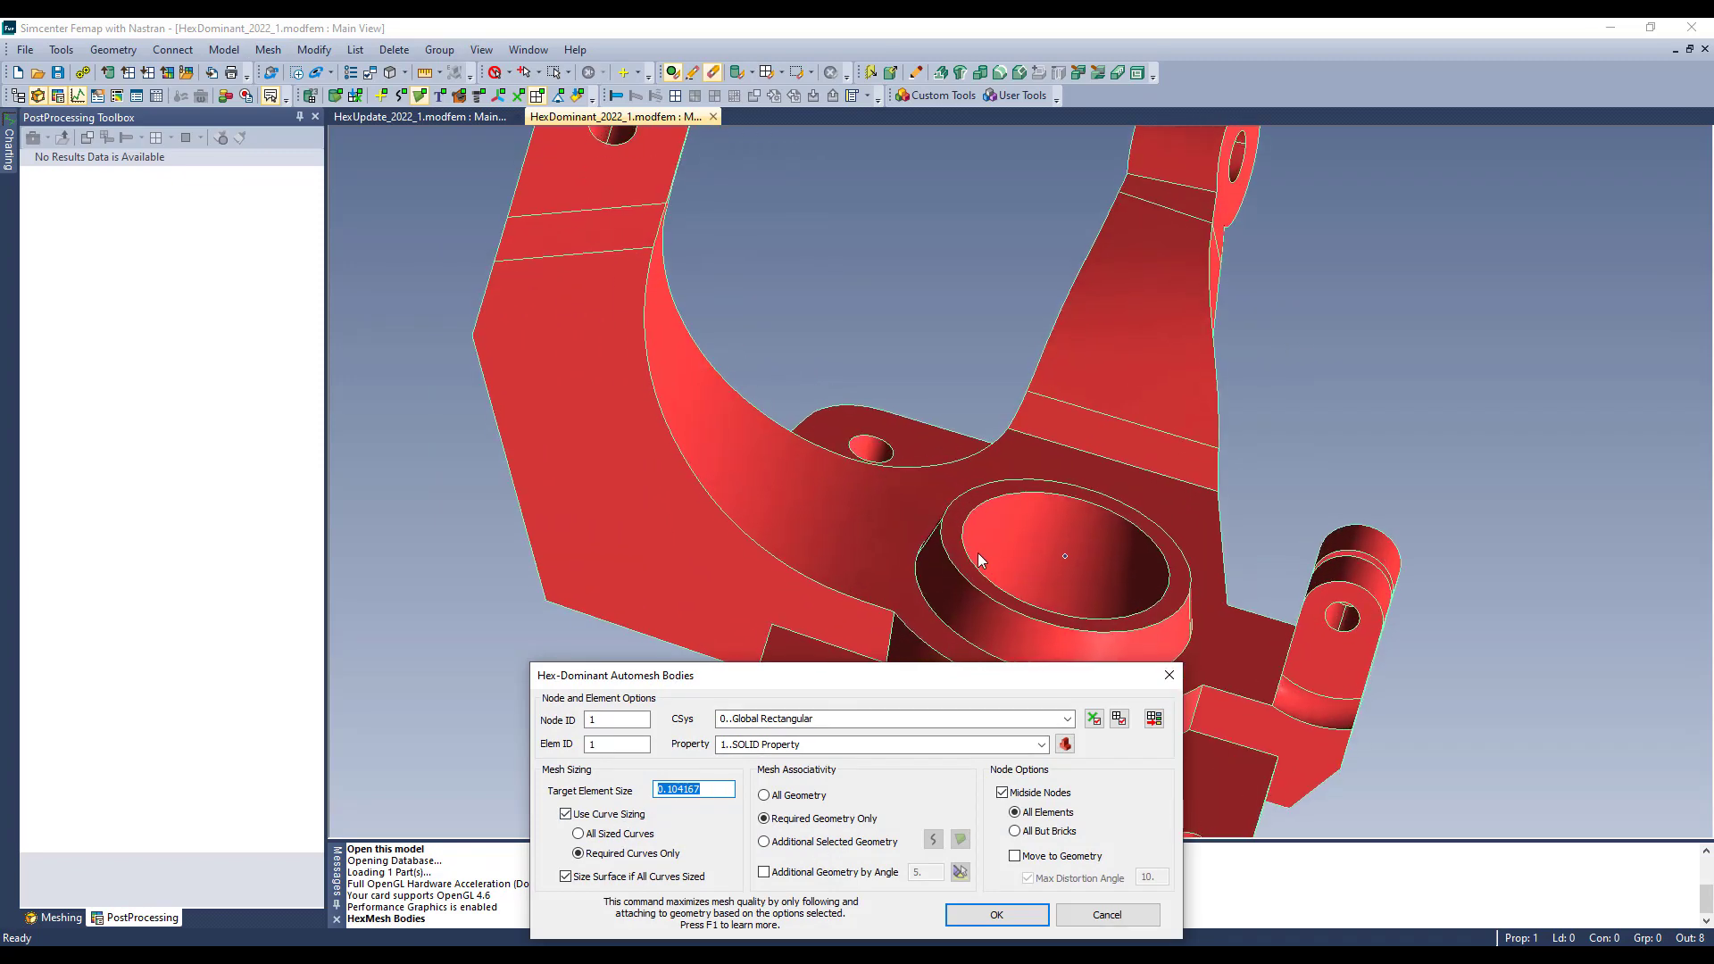
scroll(947, 542, "up", 6)
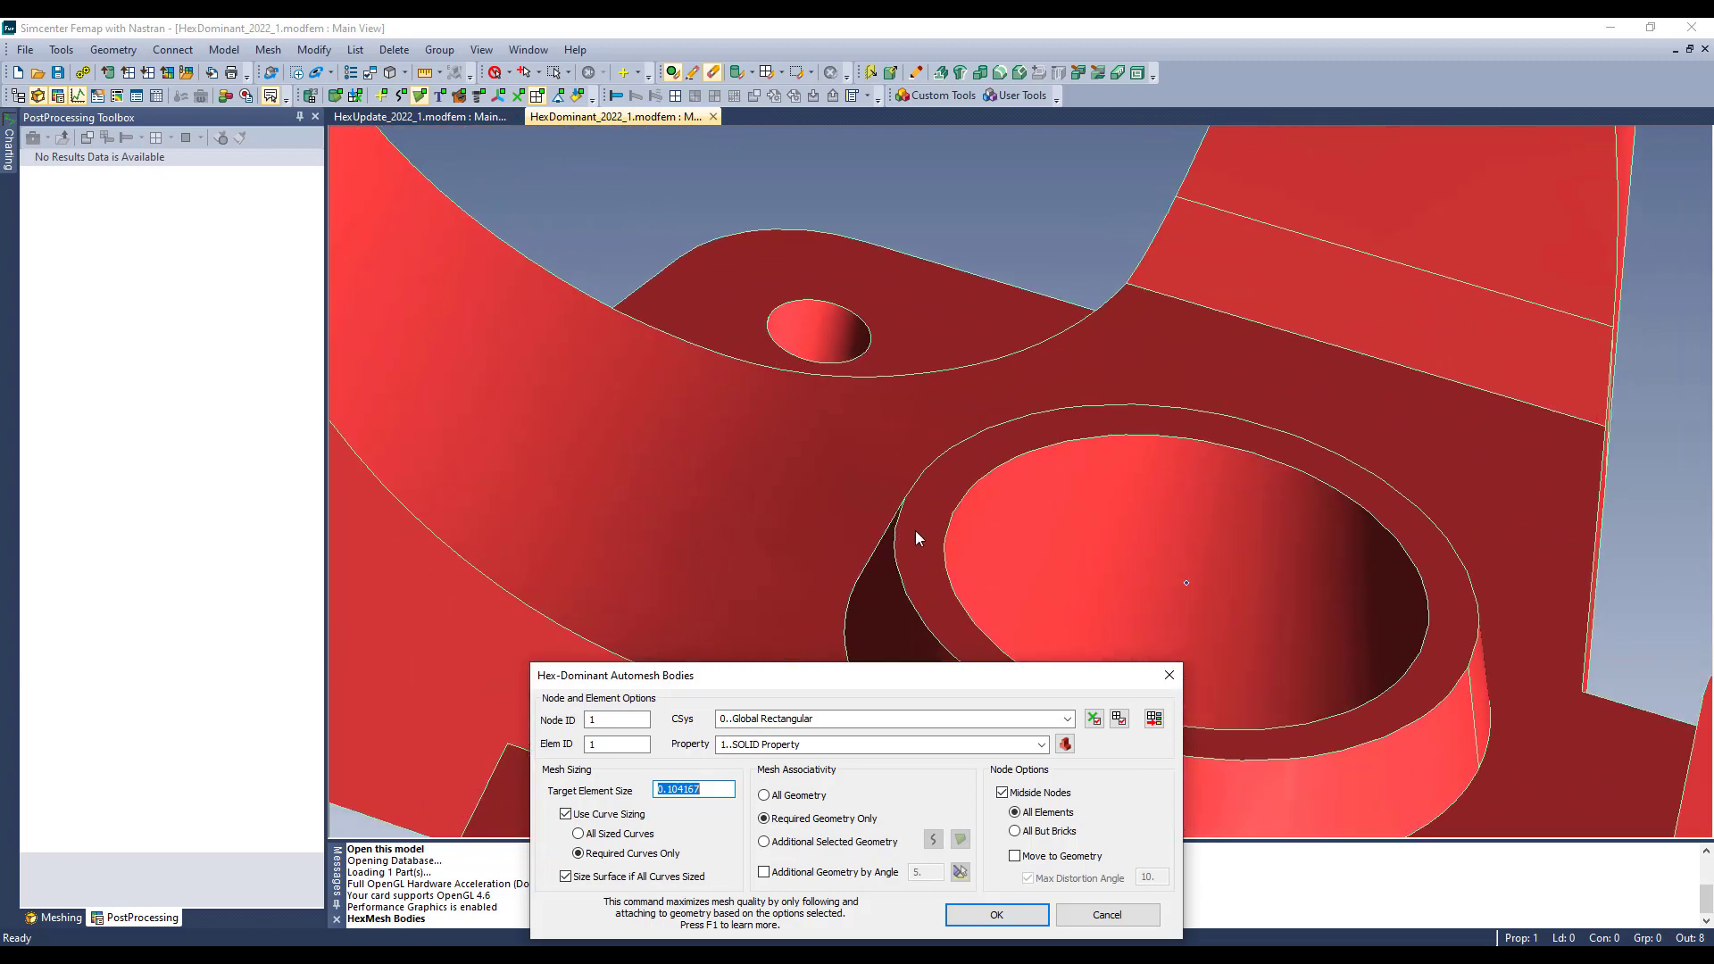
middle_click_drag(915, 532, 920, 545)
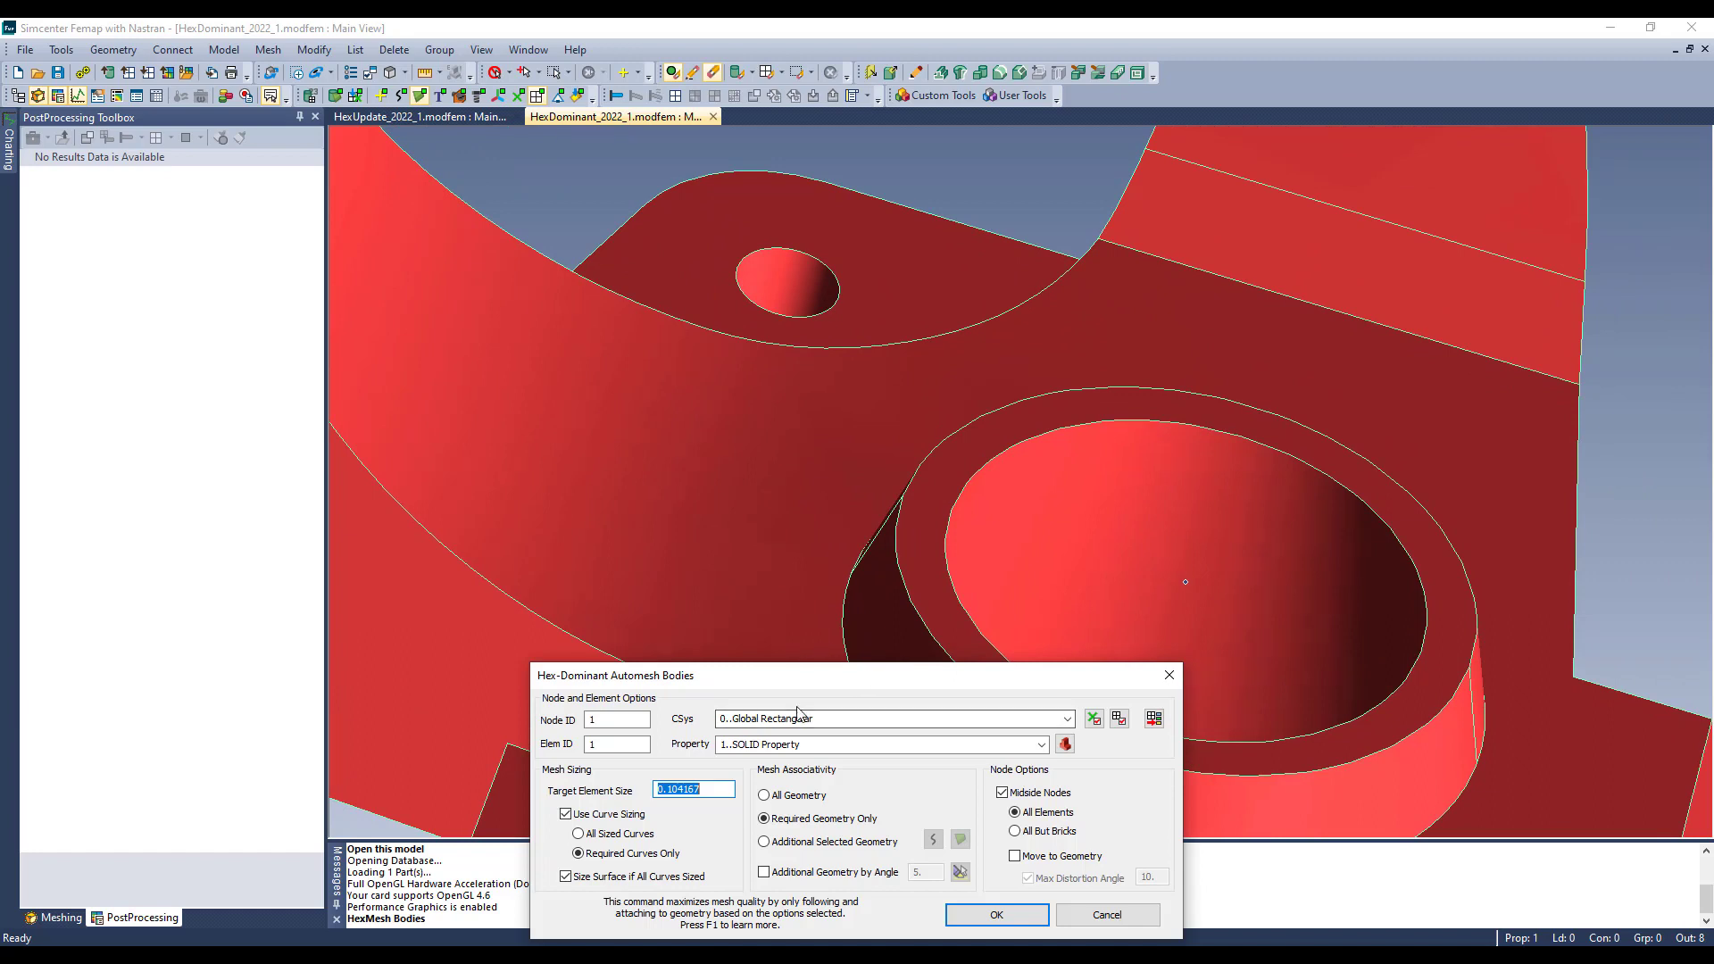
key("ctrl+m")
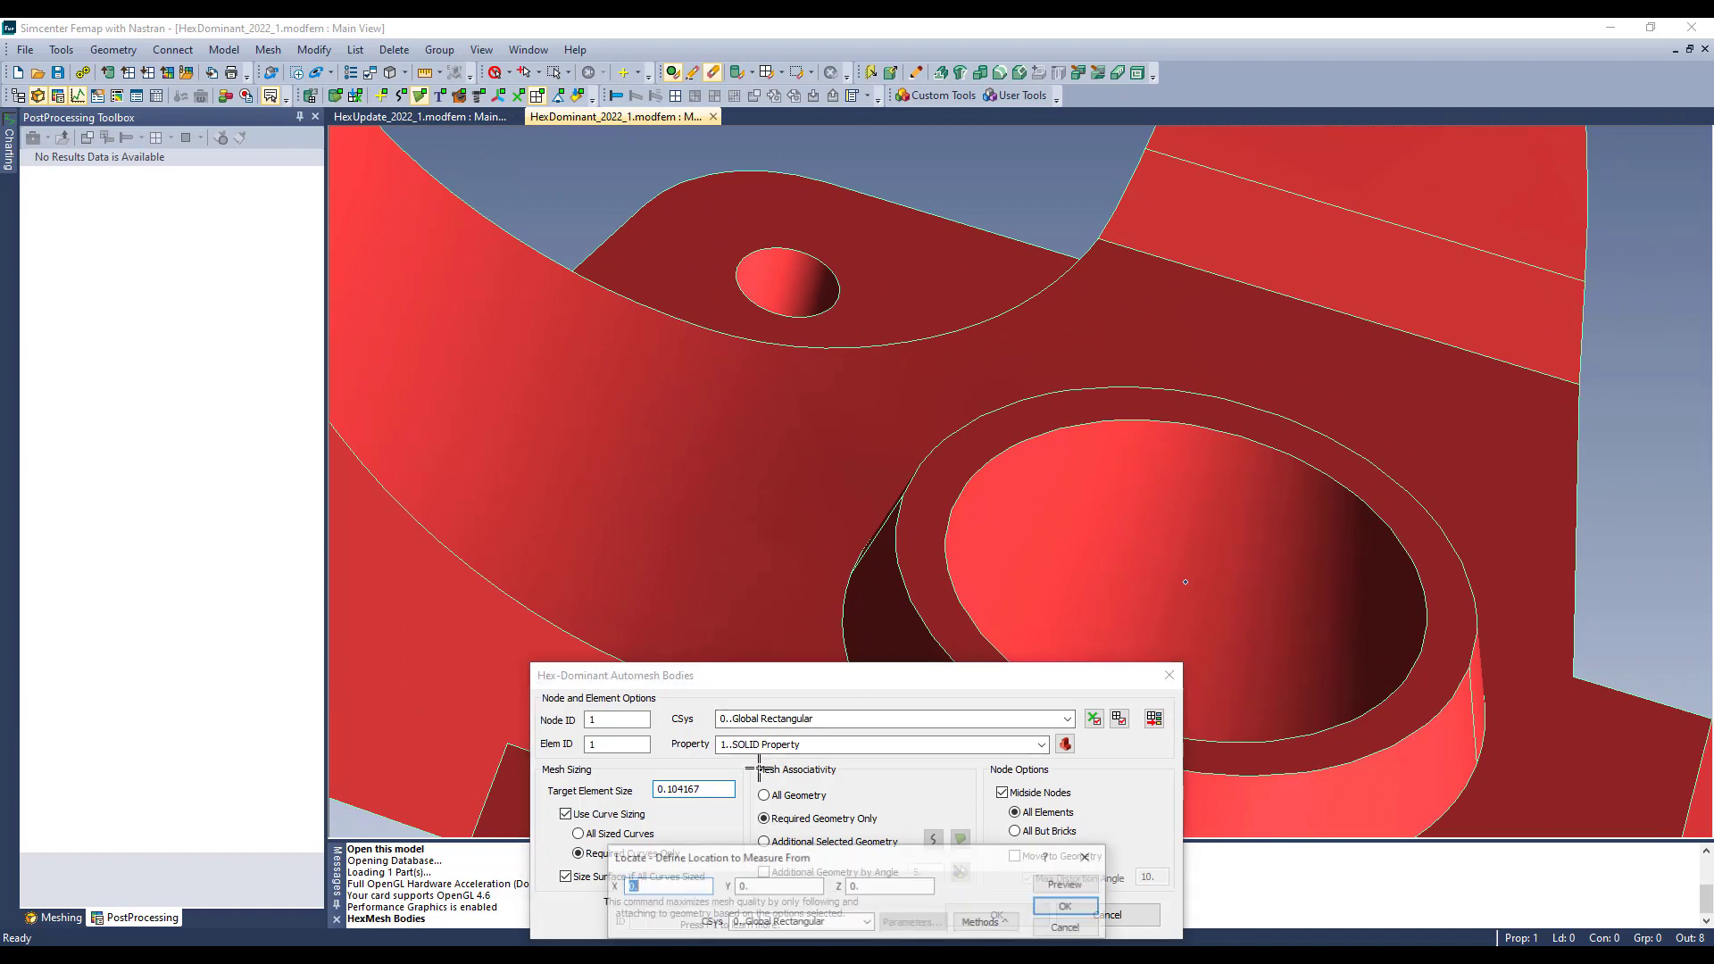
double_click(899, 524)
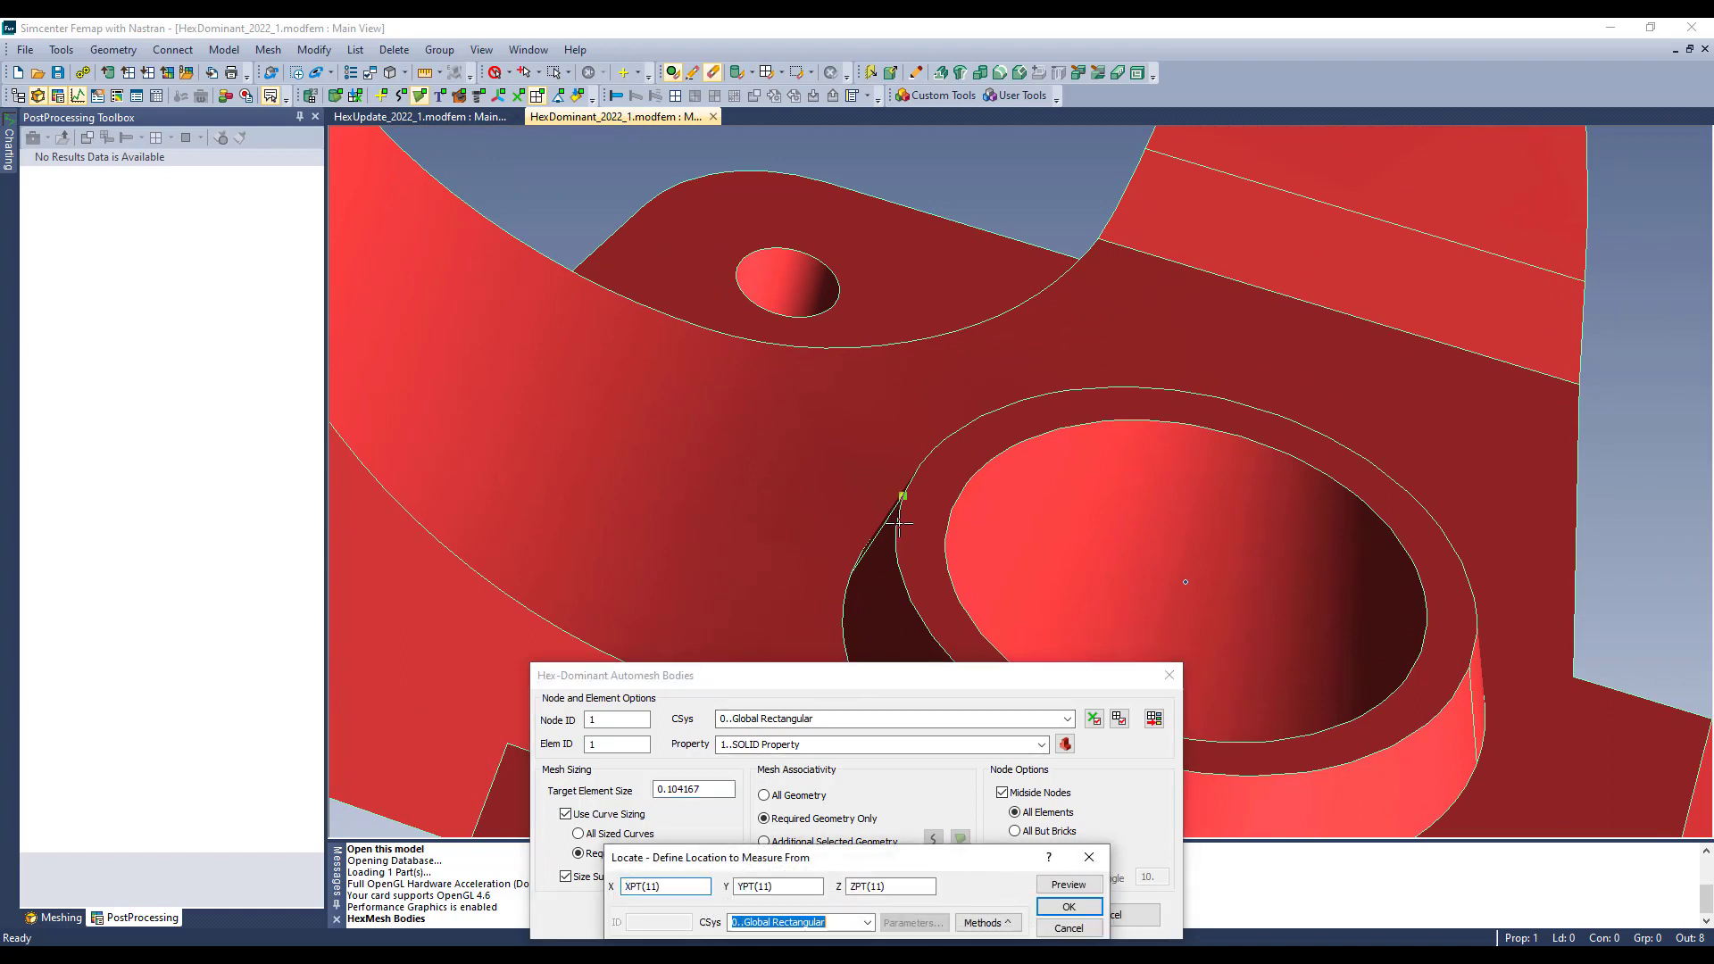
double_click(964, 517)
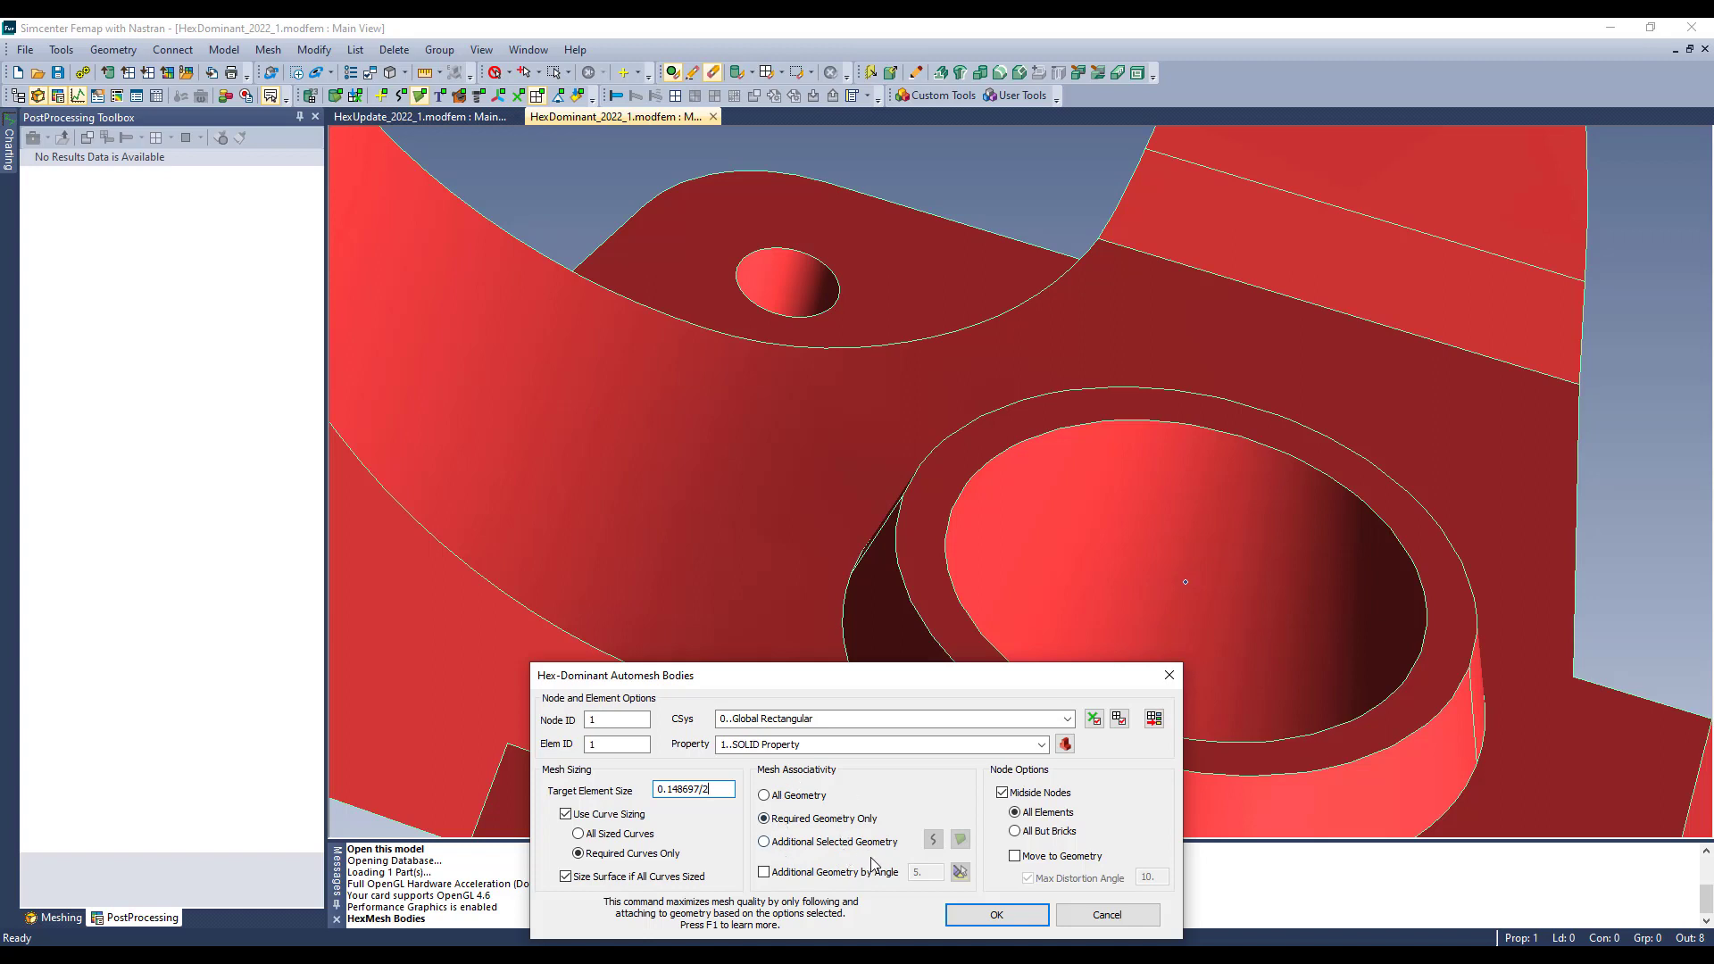
left_click(1033, 835)
left_click(997, 915)
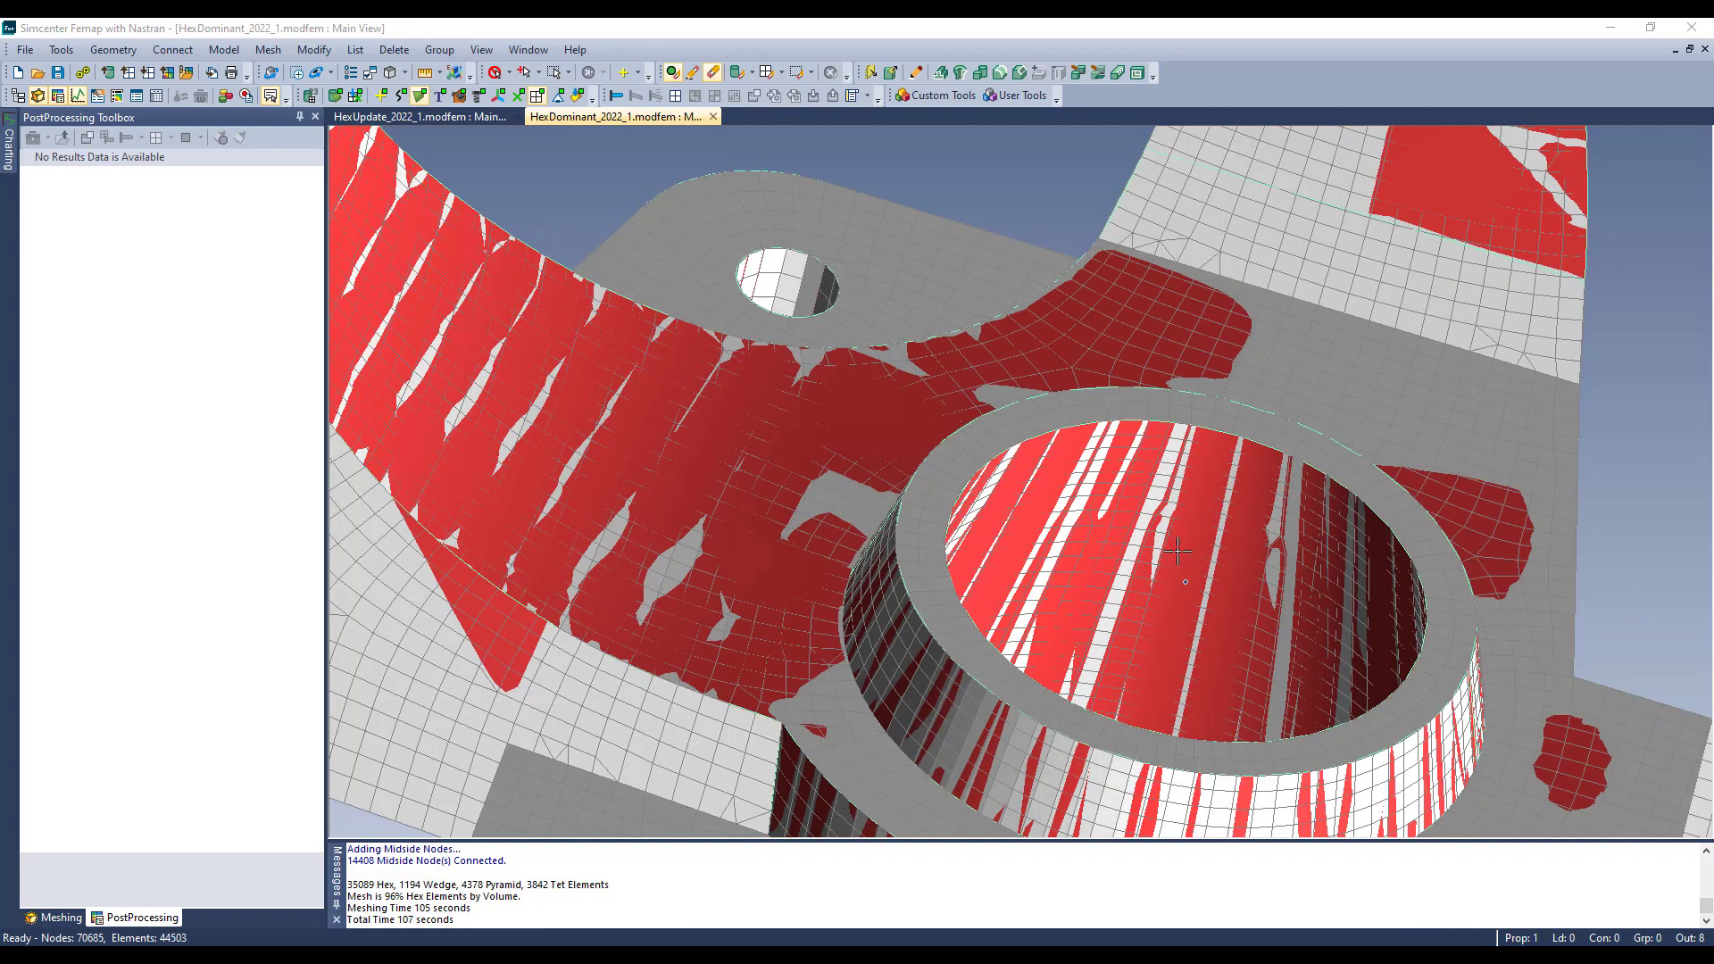
- Hide the geometry so only the mesh is displayed, and inspect the meshed bracket from several angles
middle_click_drag(1193, 585, 1102, 404, "ctrl")
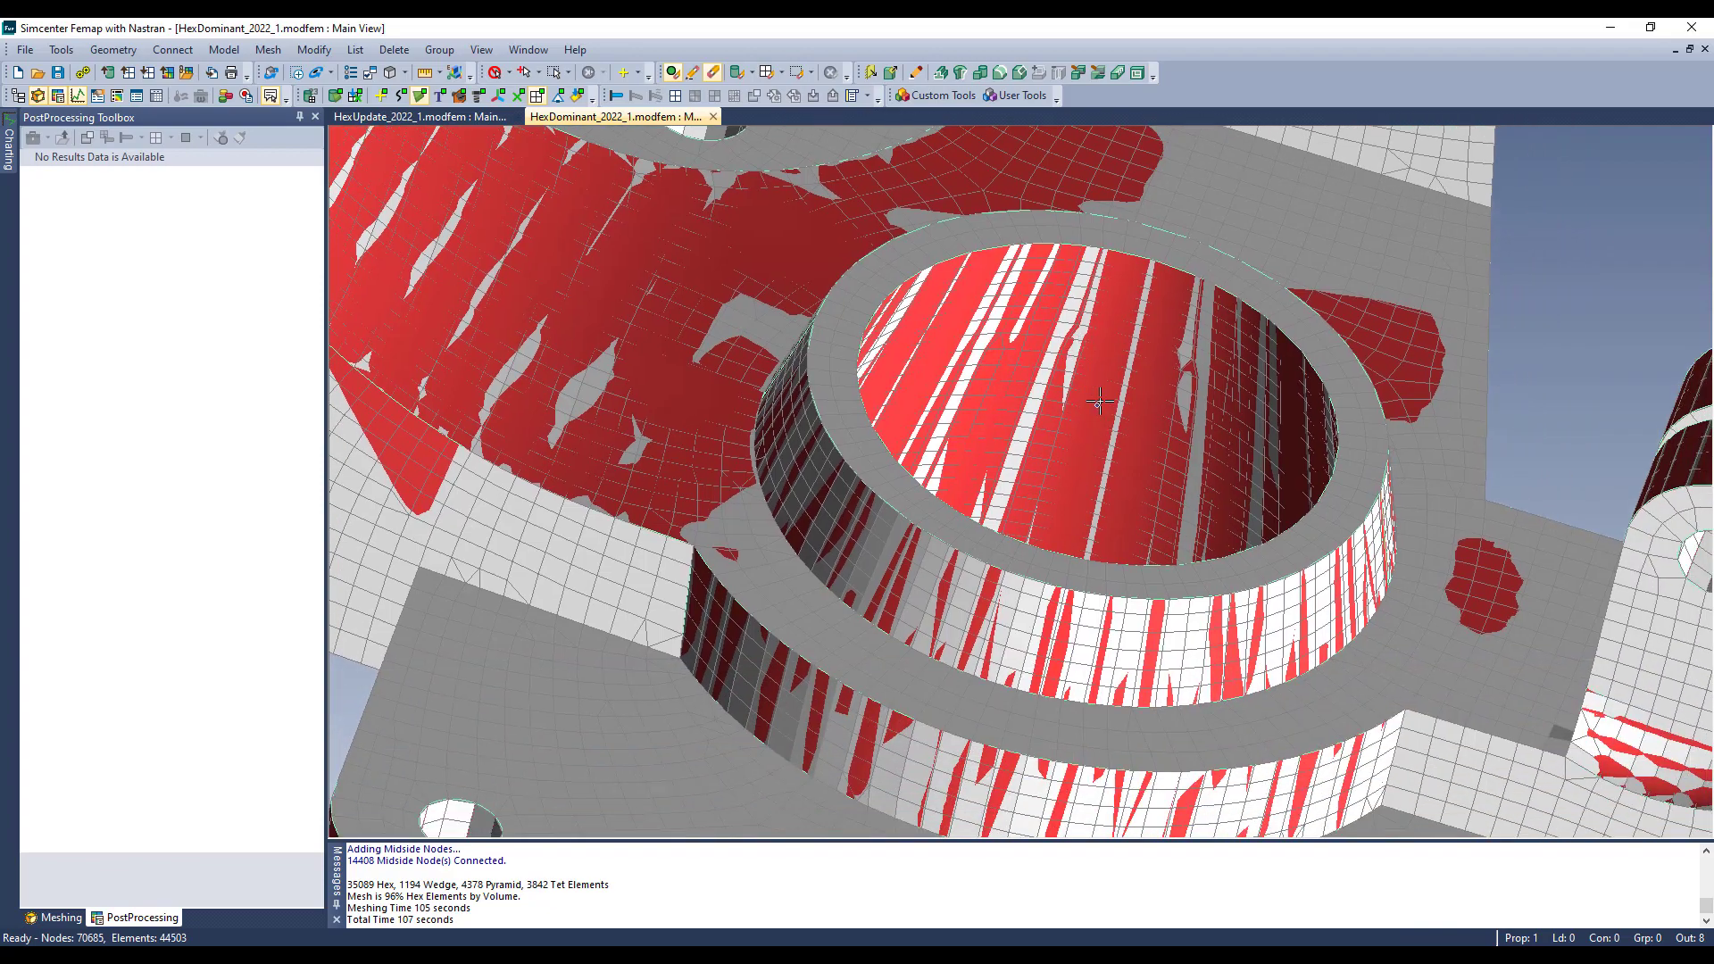
scroll(1057, 523, "down", 3)
middle_click_drag(1057, 522, 909, 409)
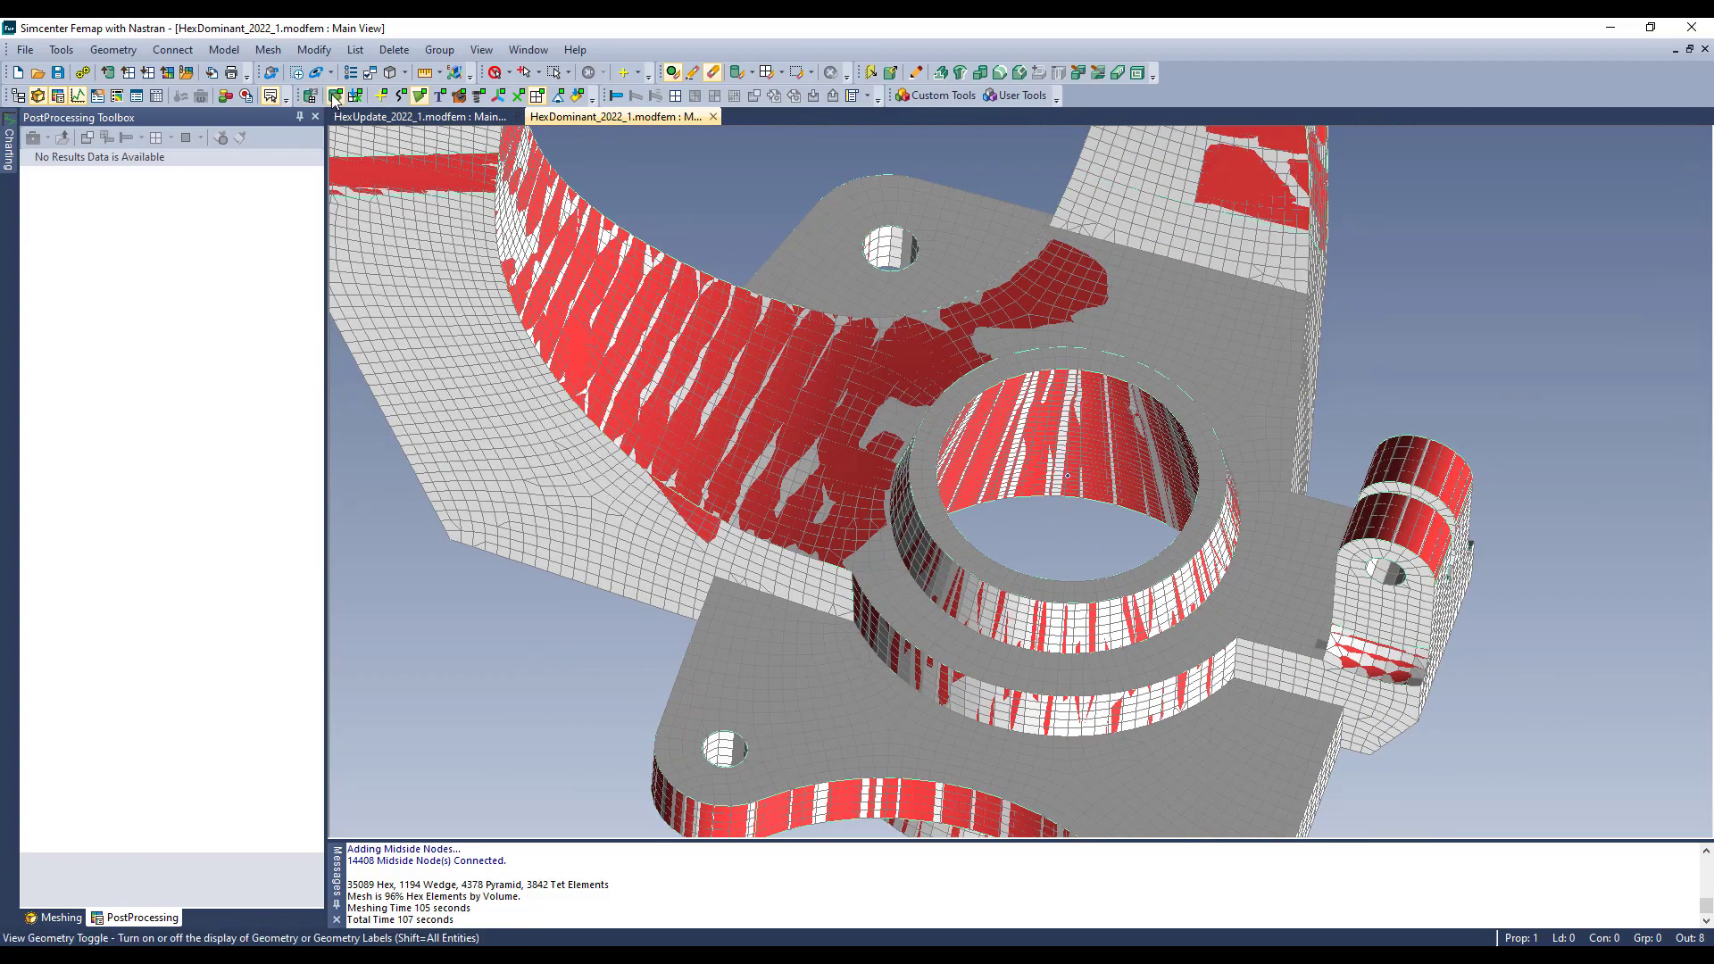
left_click(334, 96)
middle_click_drag(884, 426, 839, 307)
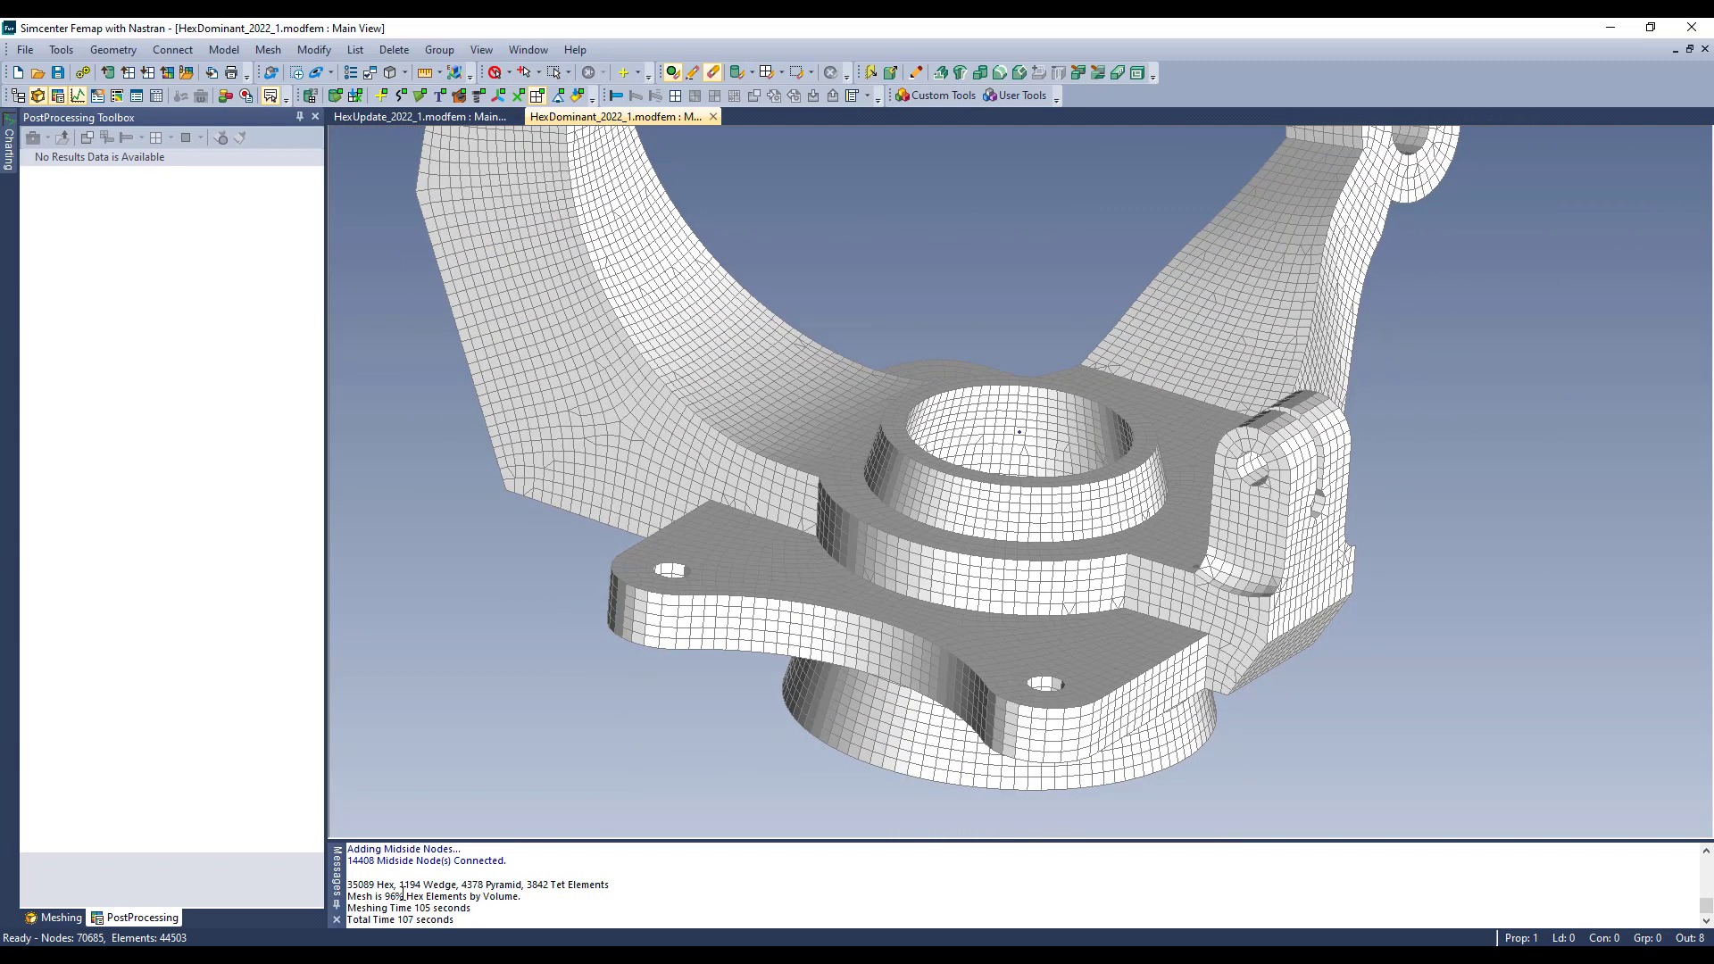
middle_click_drag(855, 500, 864, 553)
middle_click_drag(860, 406, 891, 498)
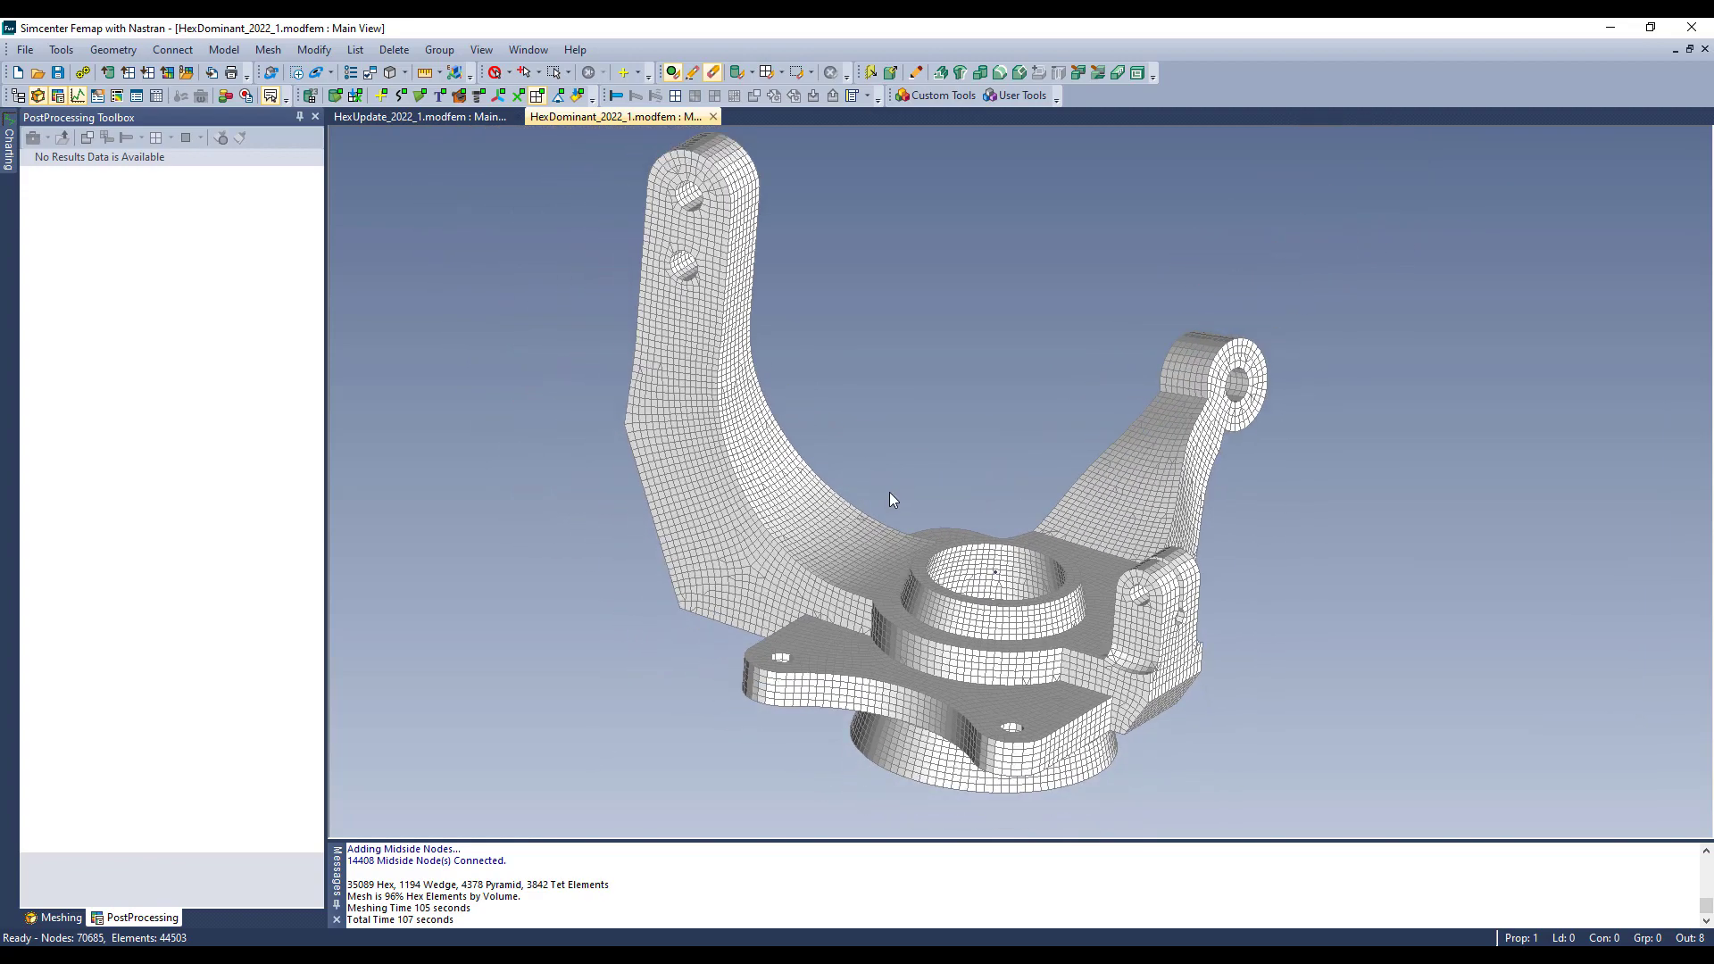
- Bring up the Model Info tree and list the model's elements by shape
left_click(62, 917)
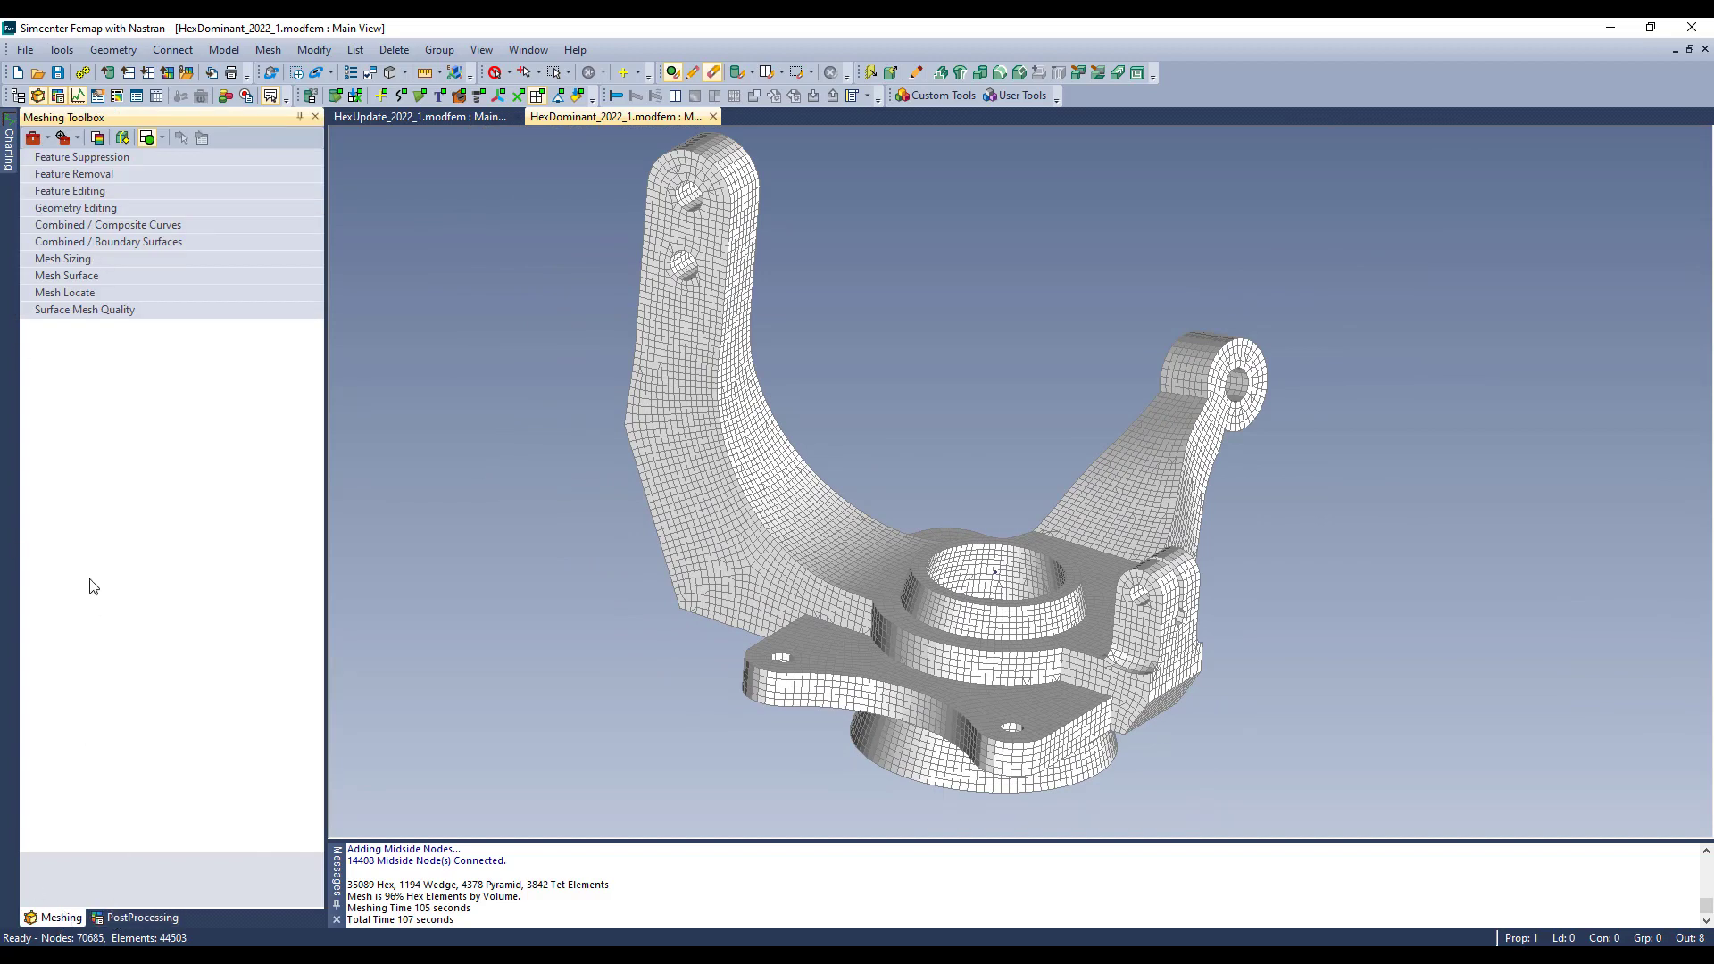
left_click(60, 49)
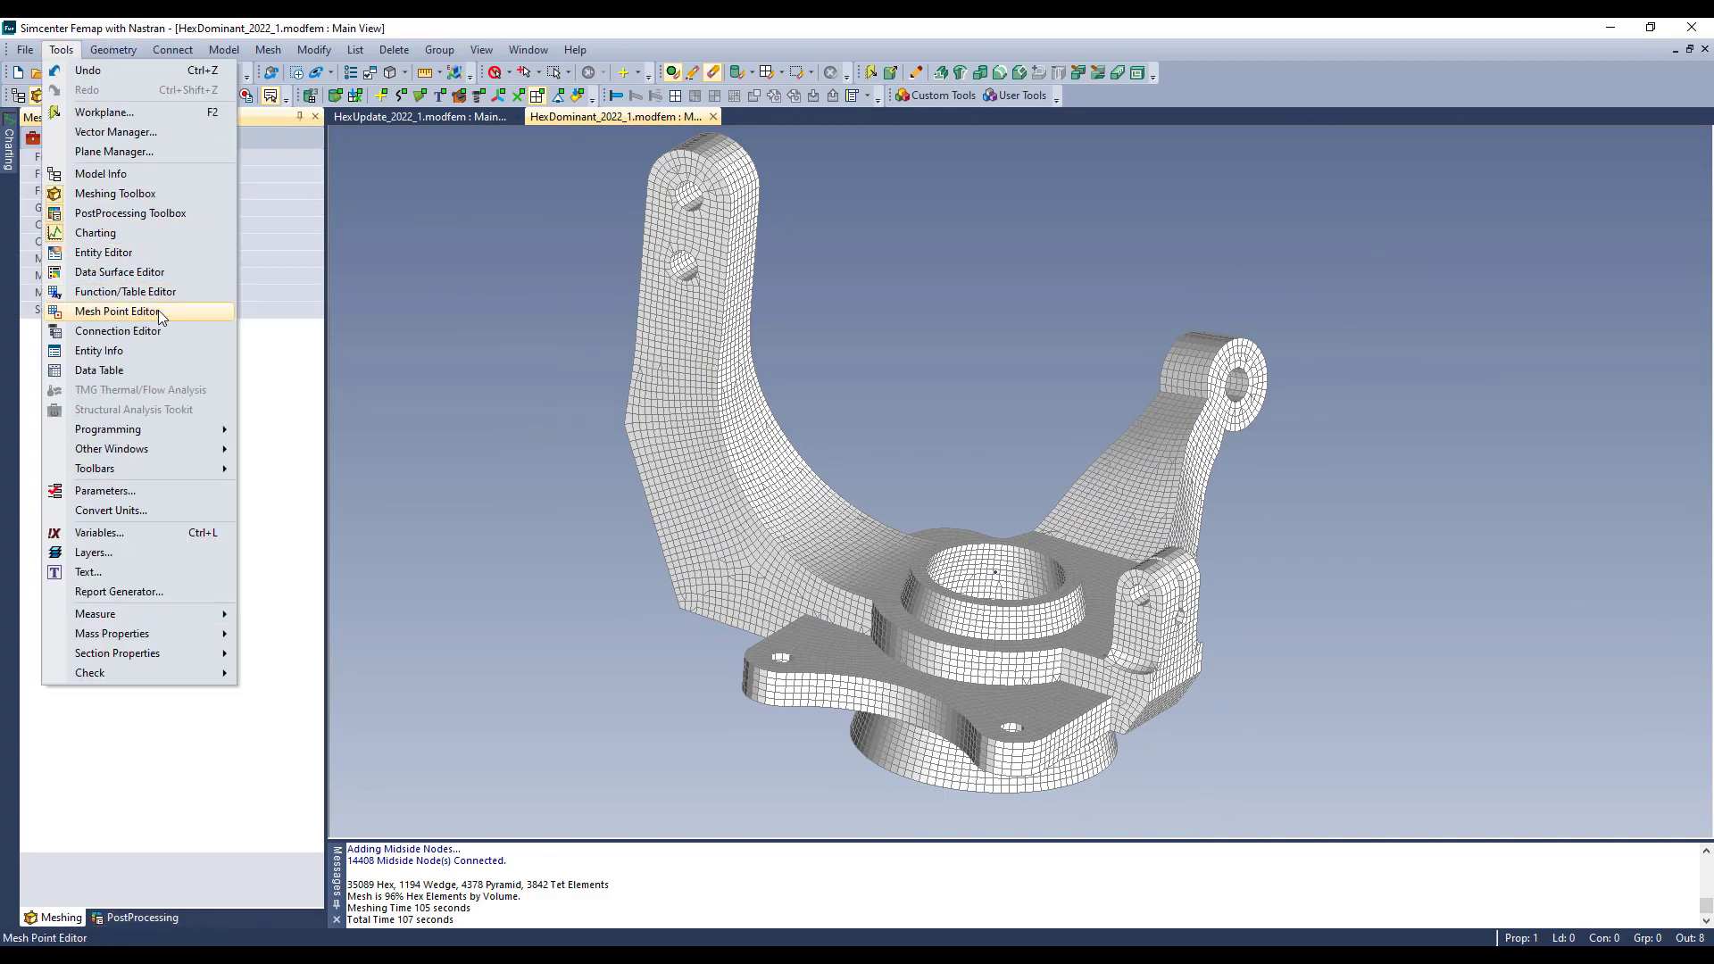
left_click(100, 175)
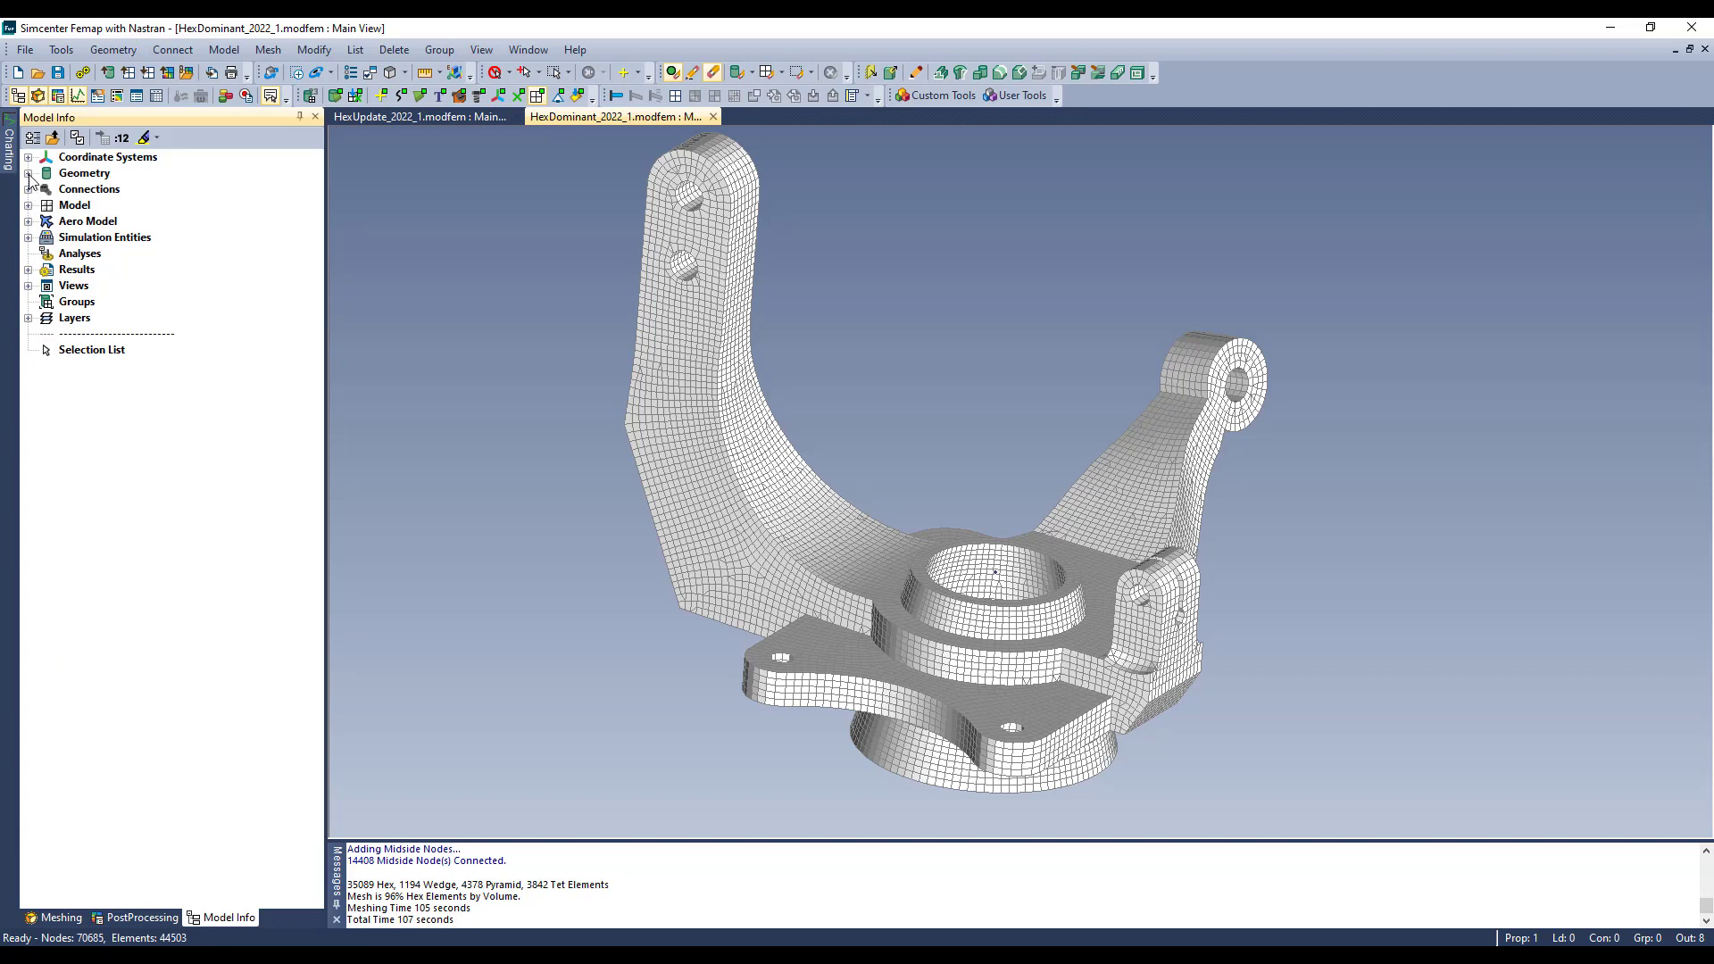
left_click(30, 206)
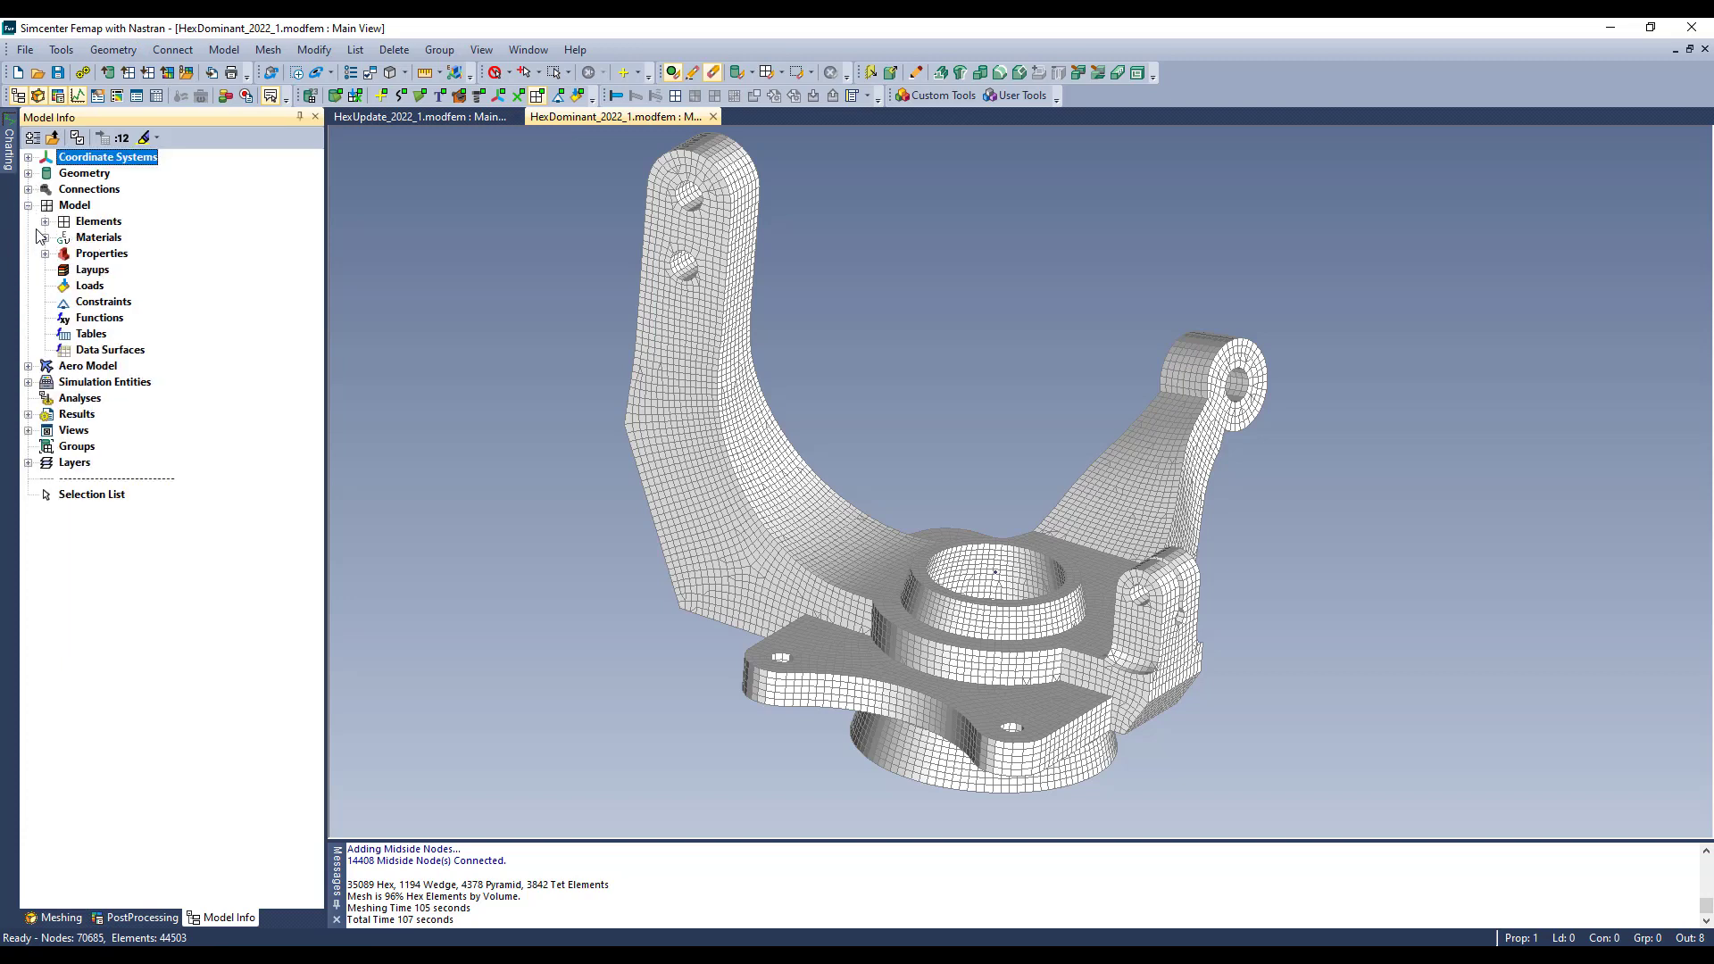
left_click(45, 222)
left_click(63, 253)
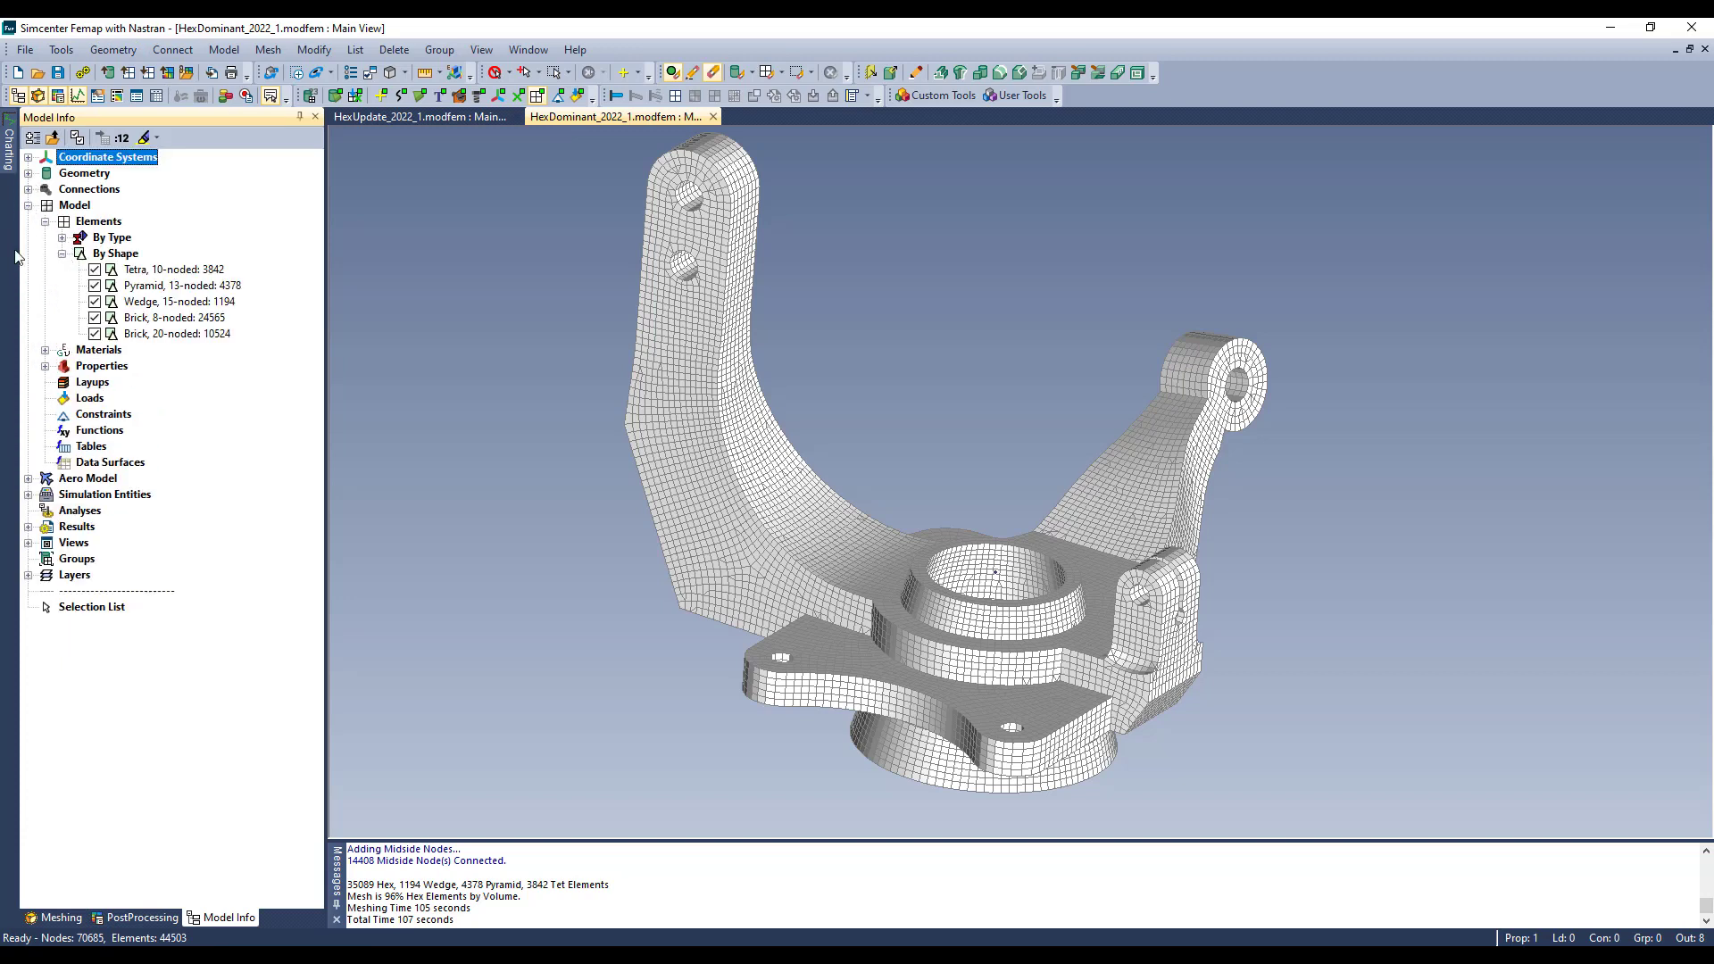
middle_click_drag(620, 403, 655, 426)
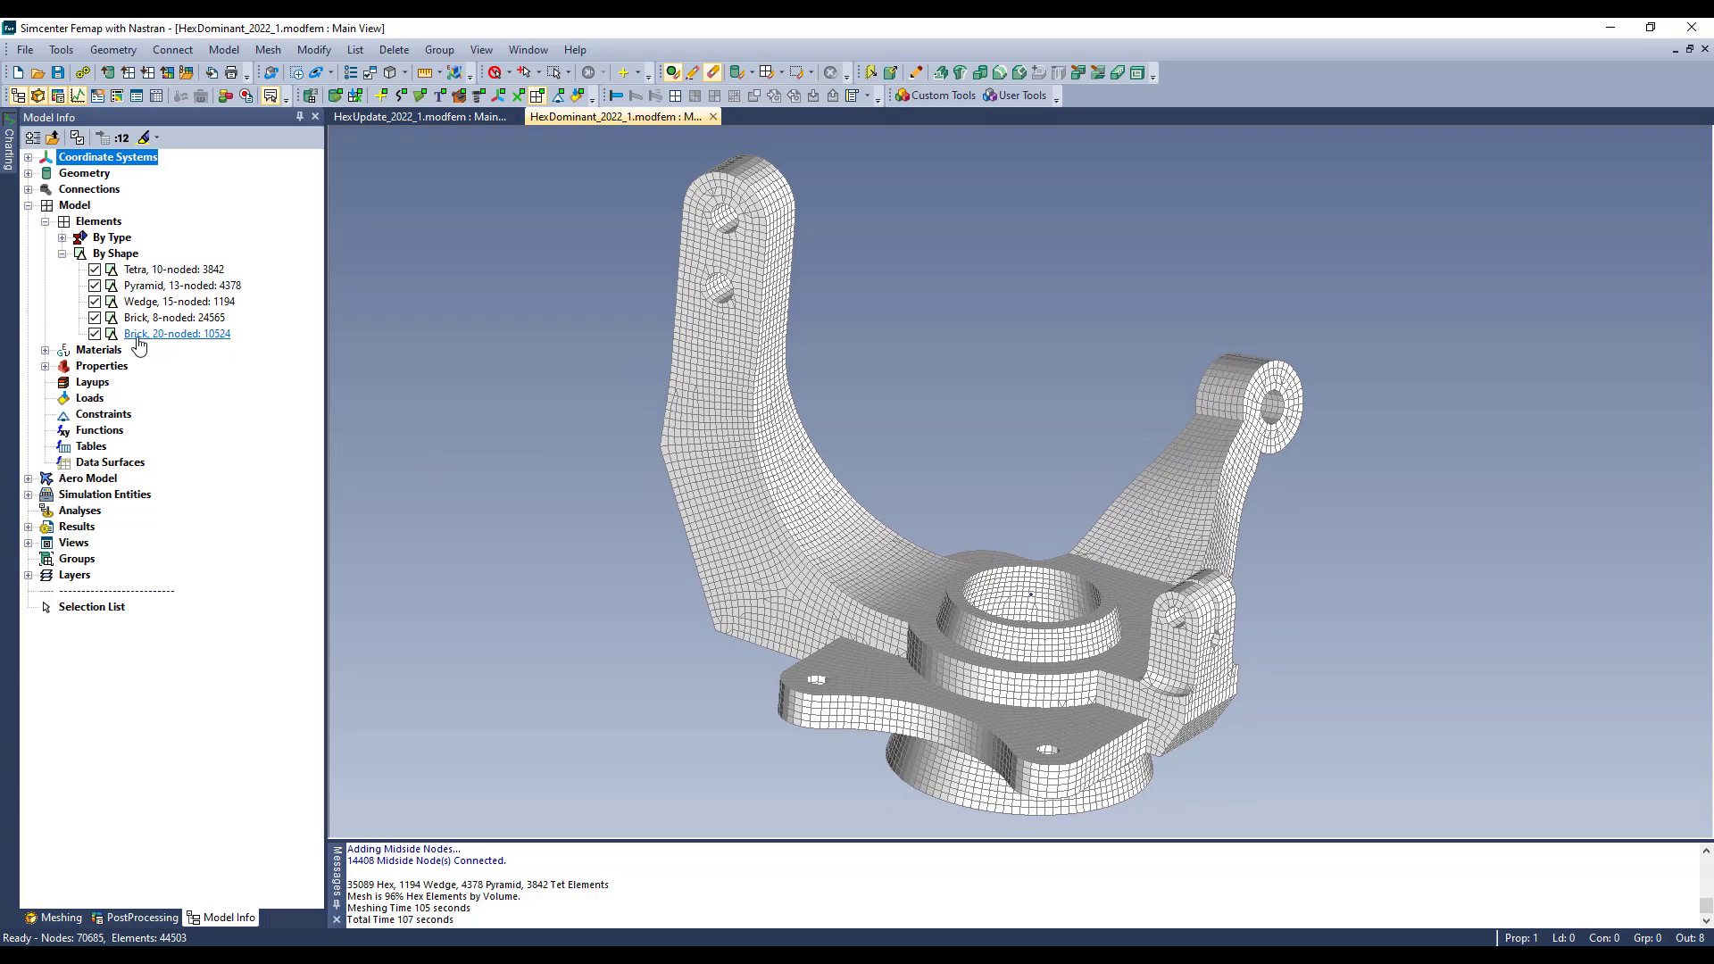
- Hide the 8-noded bricks, 20-noded bricks, wedges and pyramids one by one to isolate the tetra elements
left_click(95, 318)
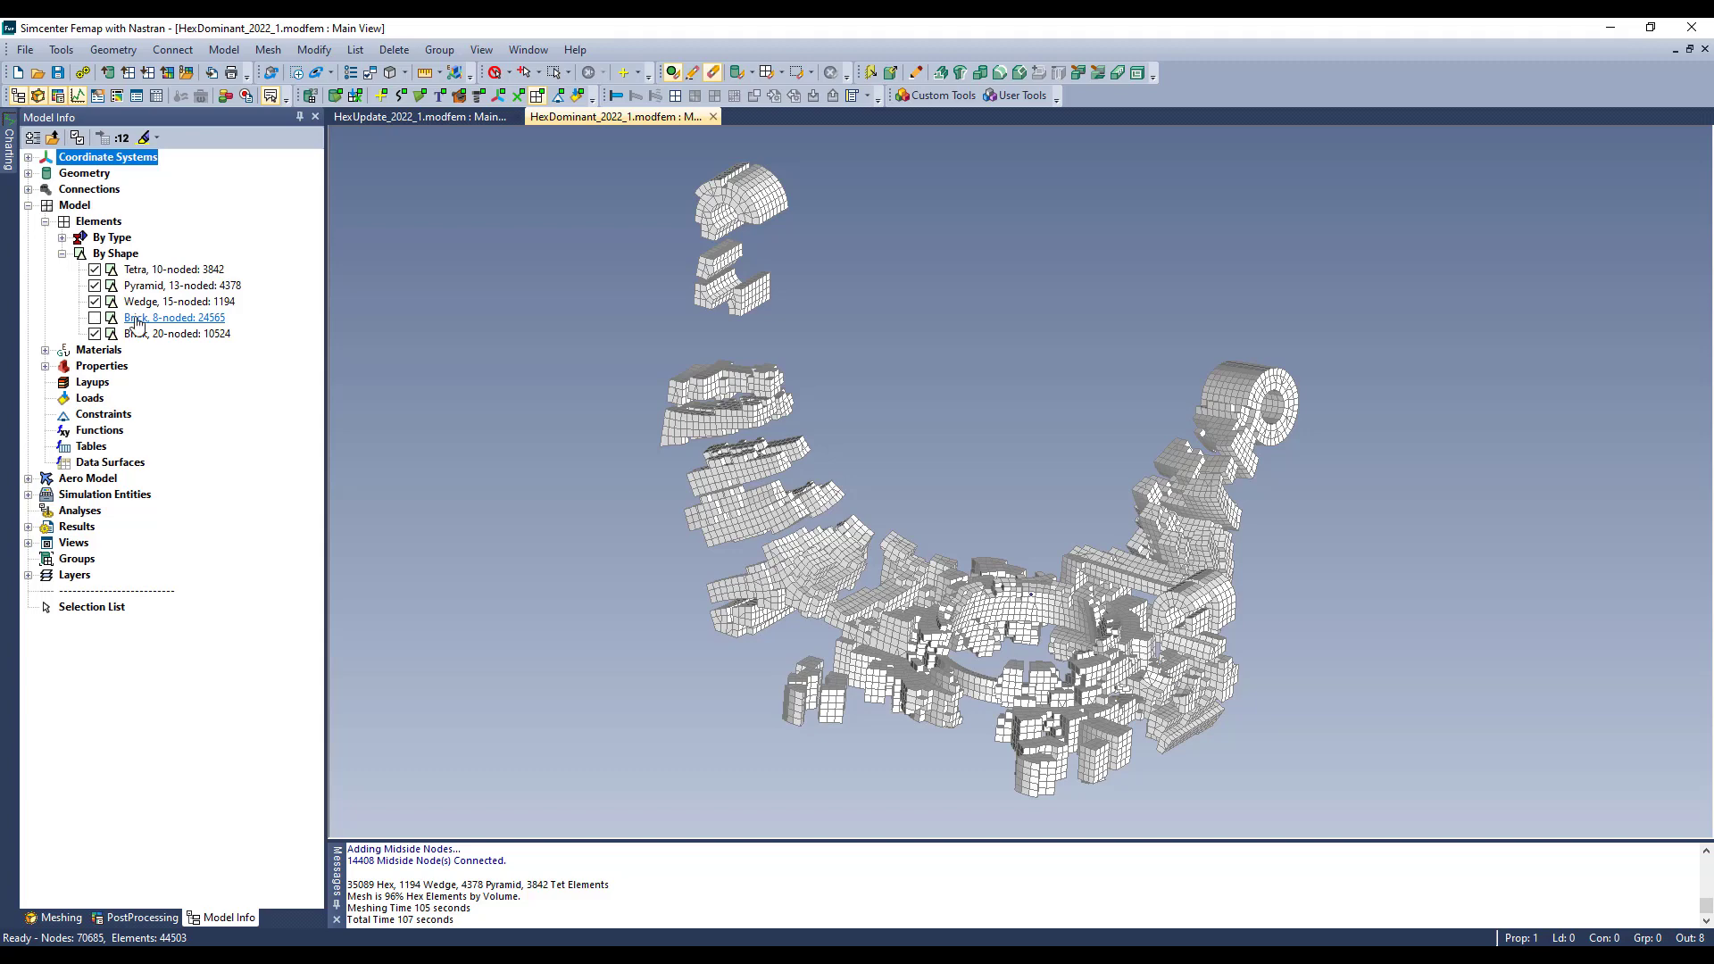
left_click(95, 334)
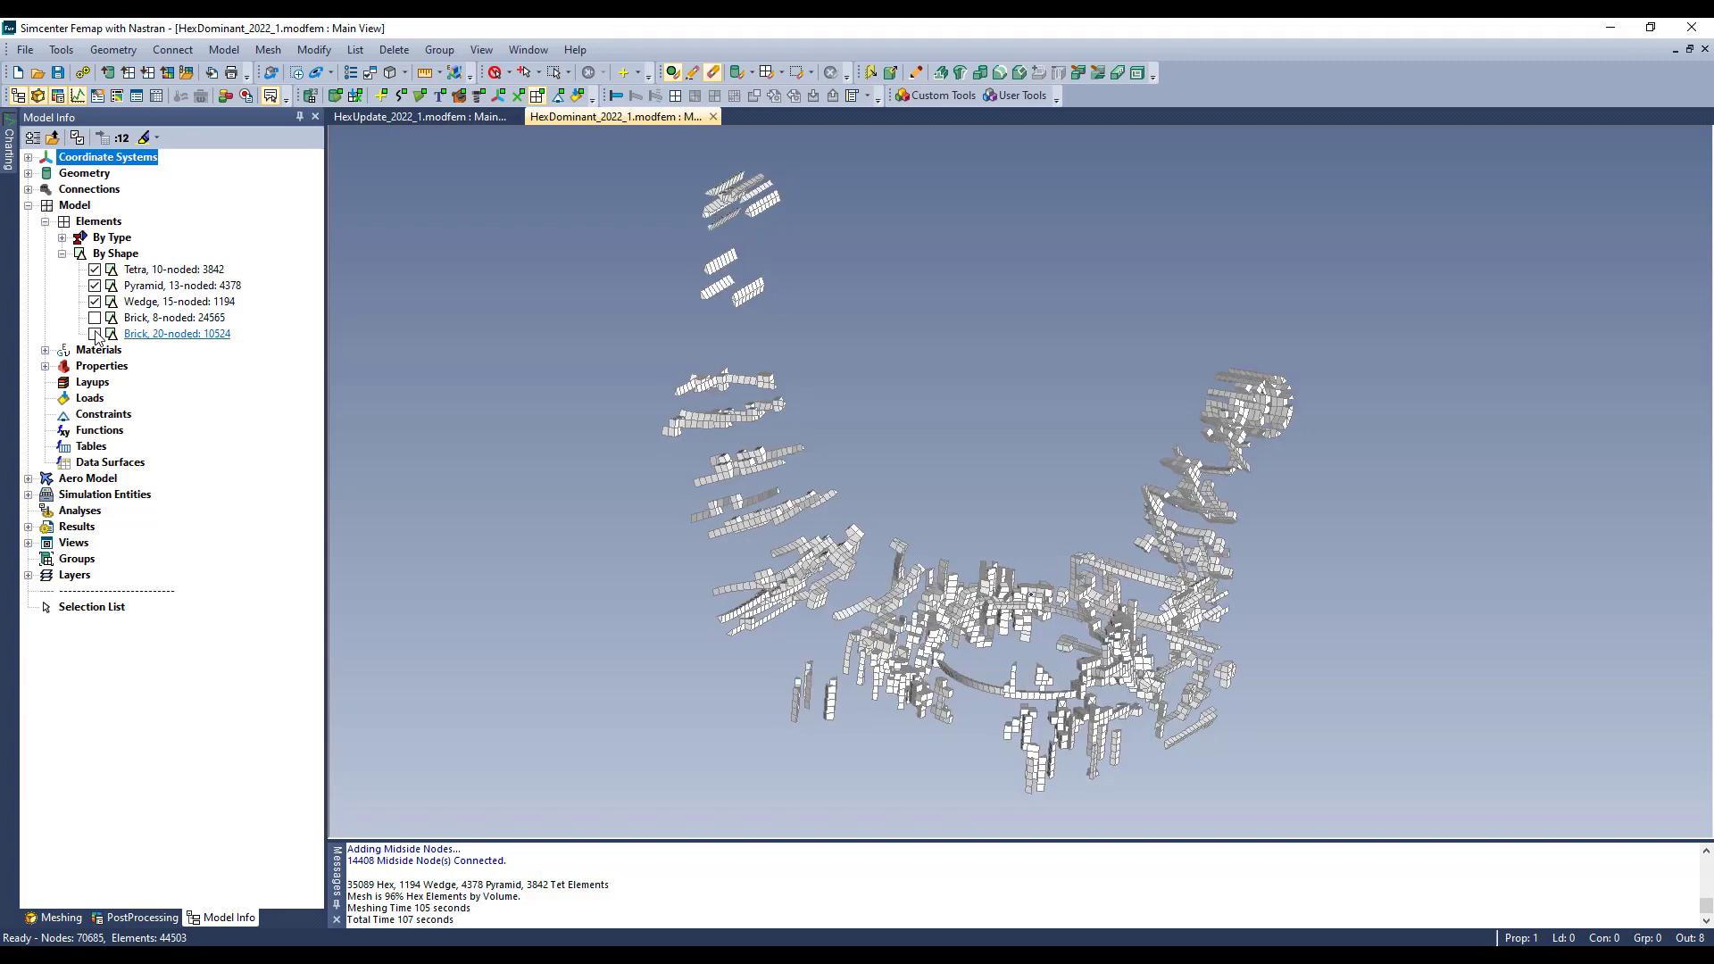
middle_click_drag(937, 486, 911, 417)
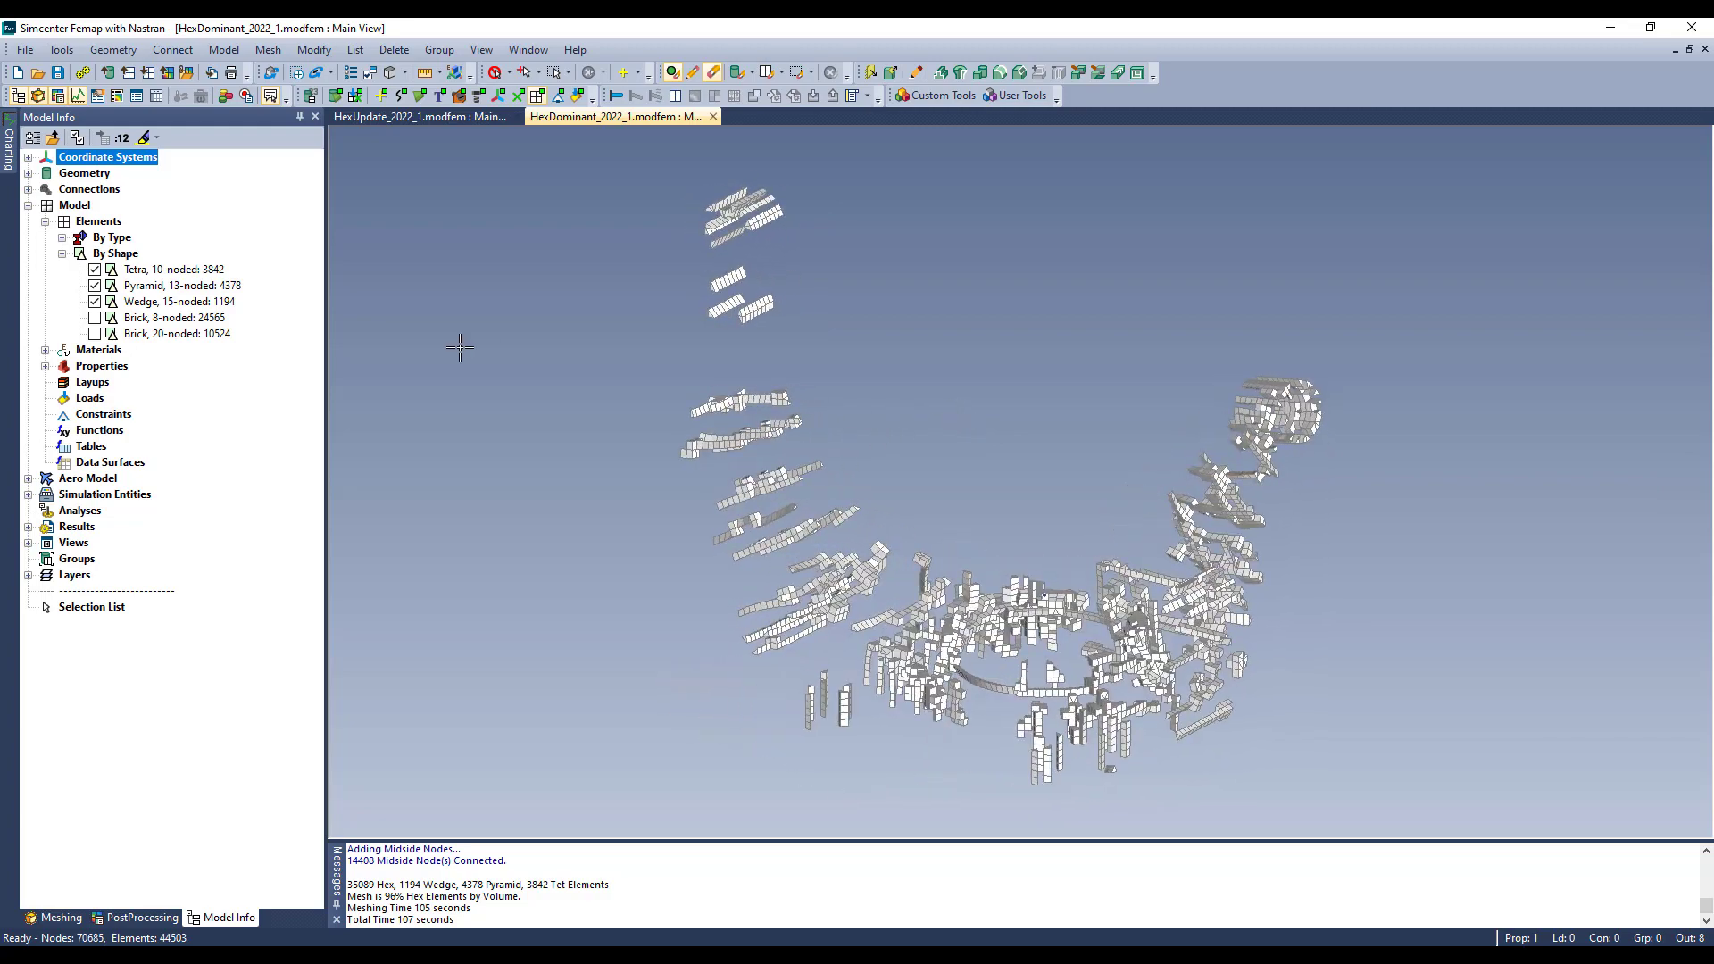
left_click(95, 302)
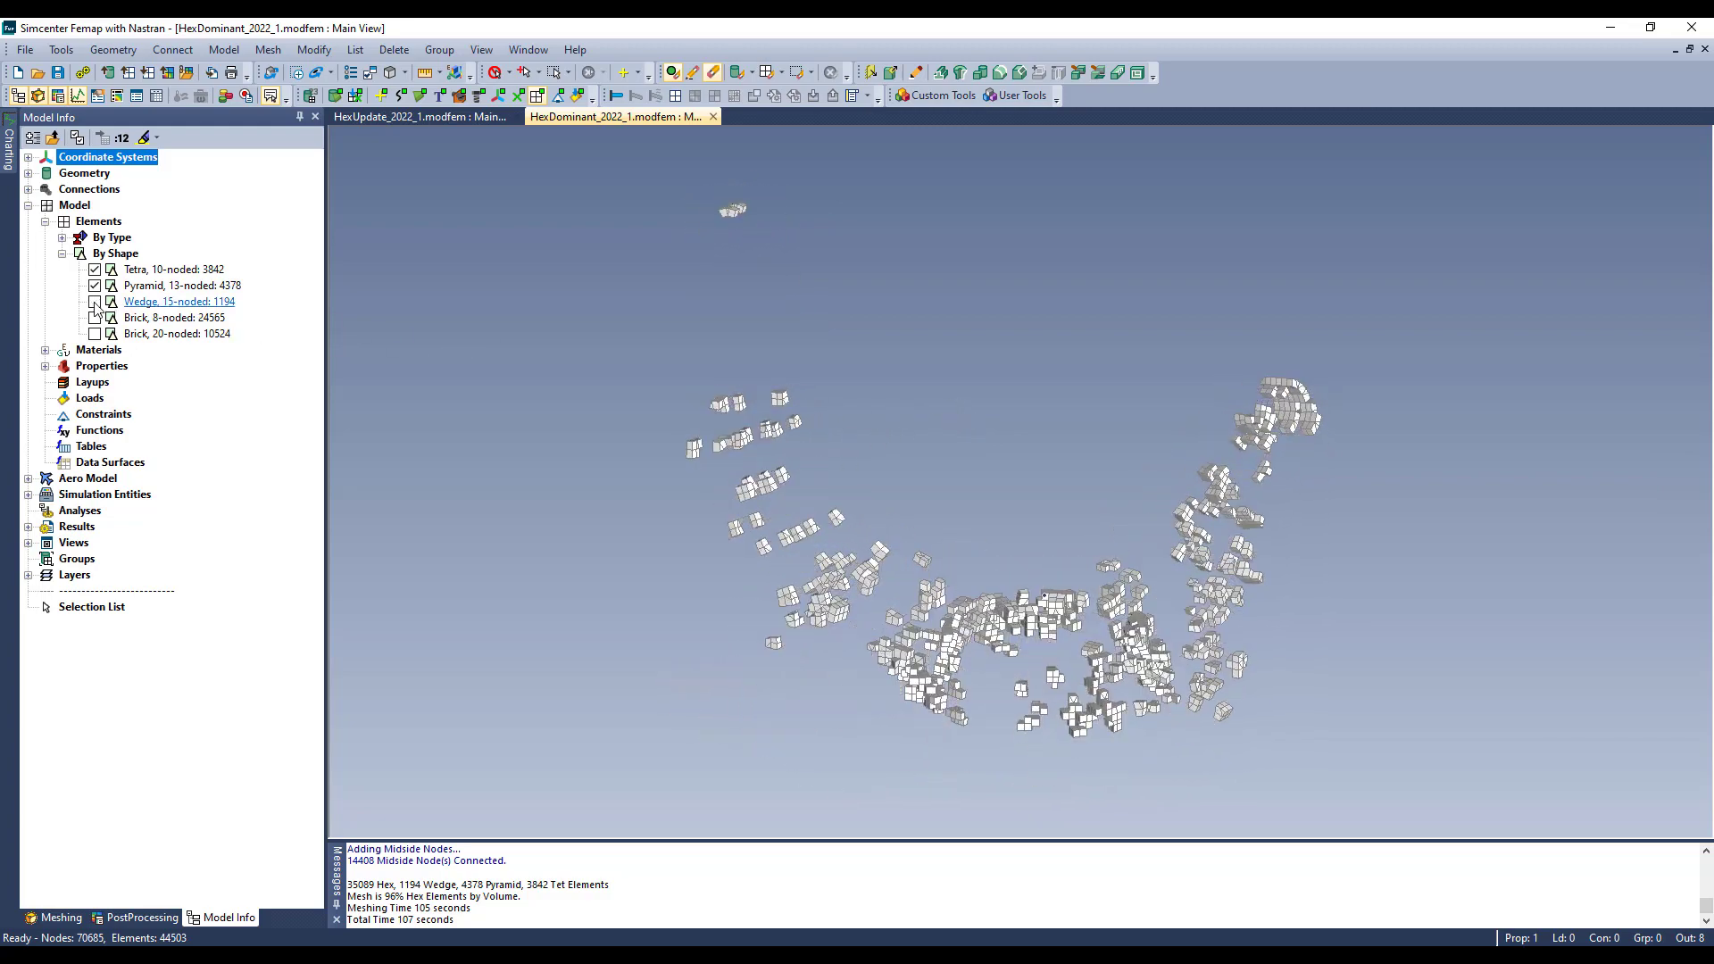
left_click(95, 286)
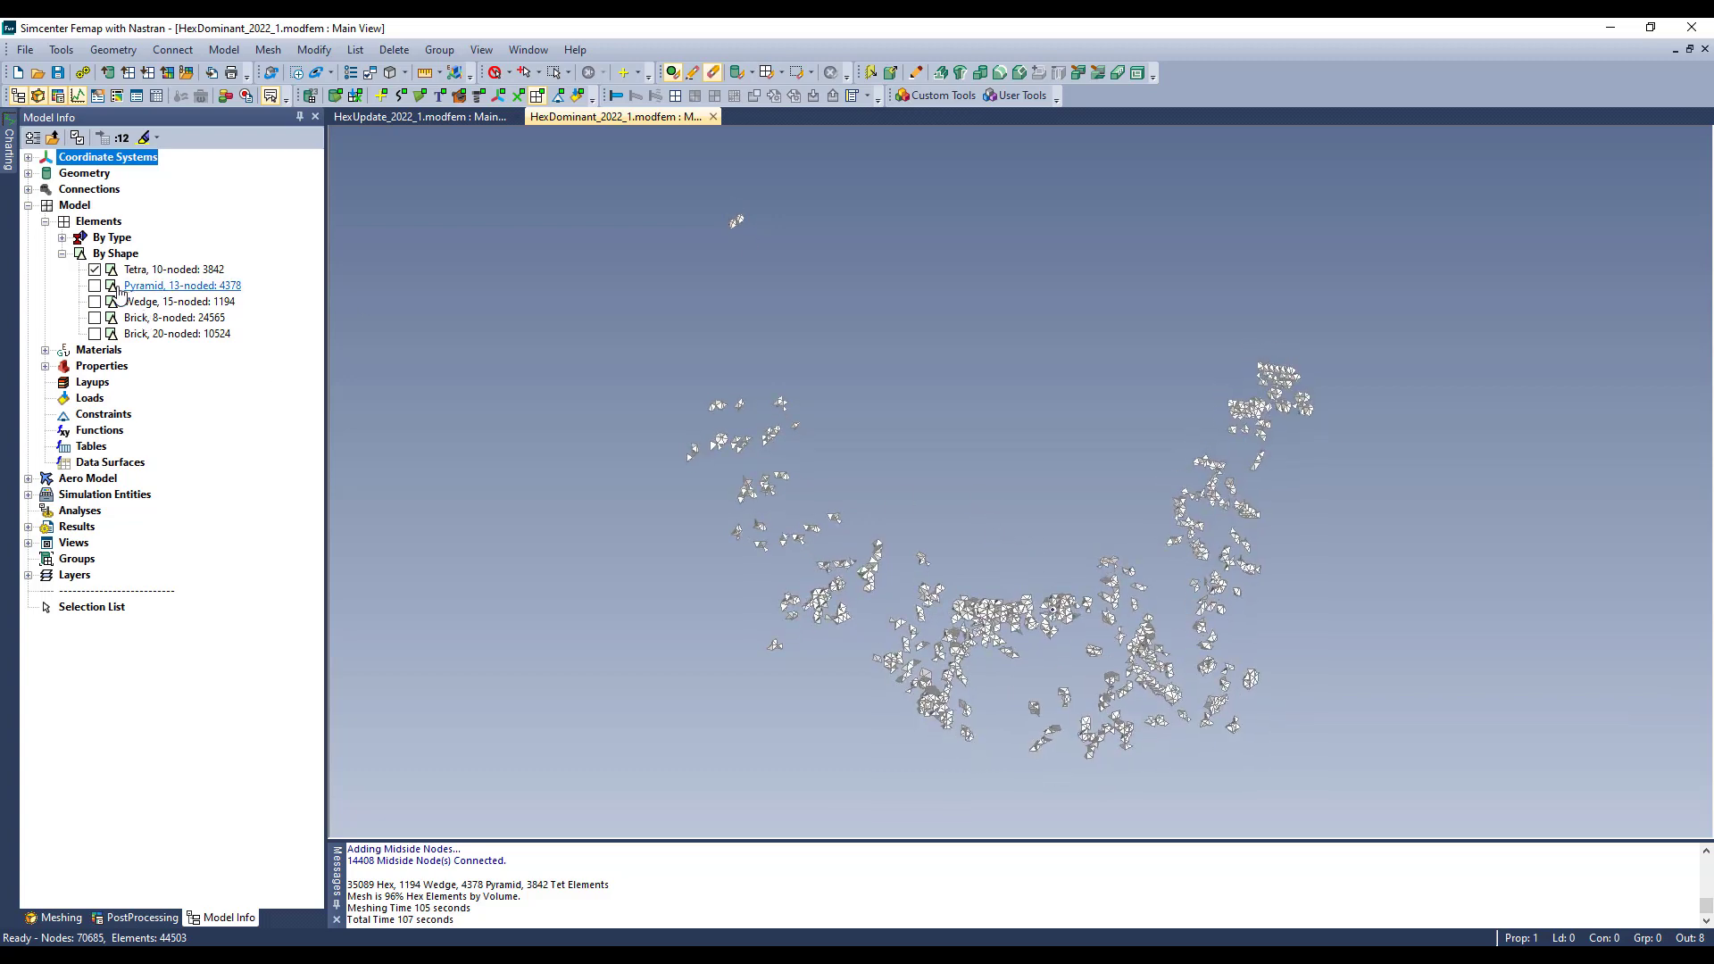
- Redisplay the pyramid, wedge, 8-noded brick and 20-noded brick elements
left_click(94, 286)
left_click(94, 302)
left_click(95, 318)
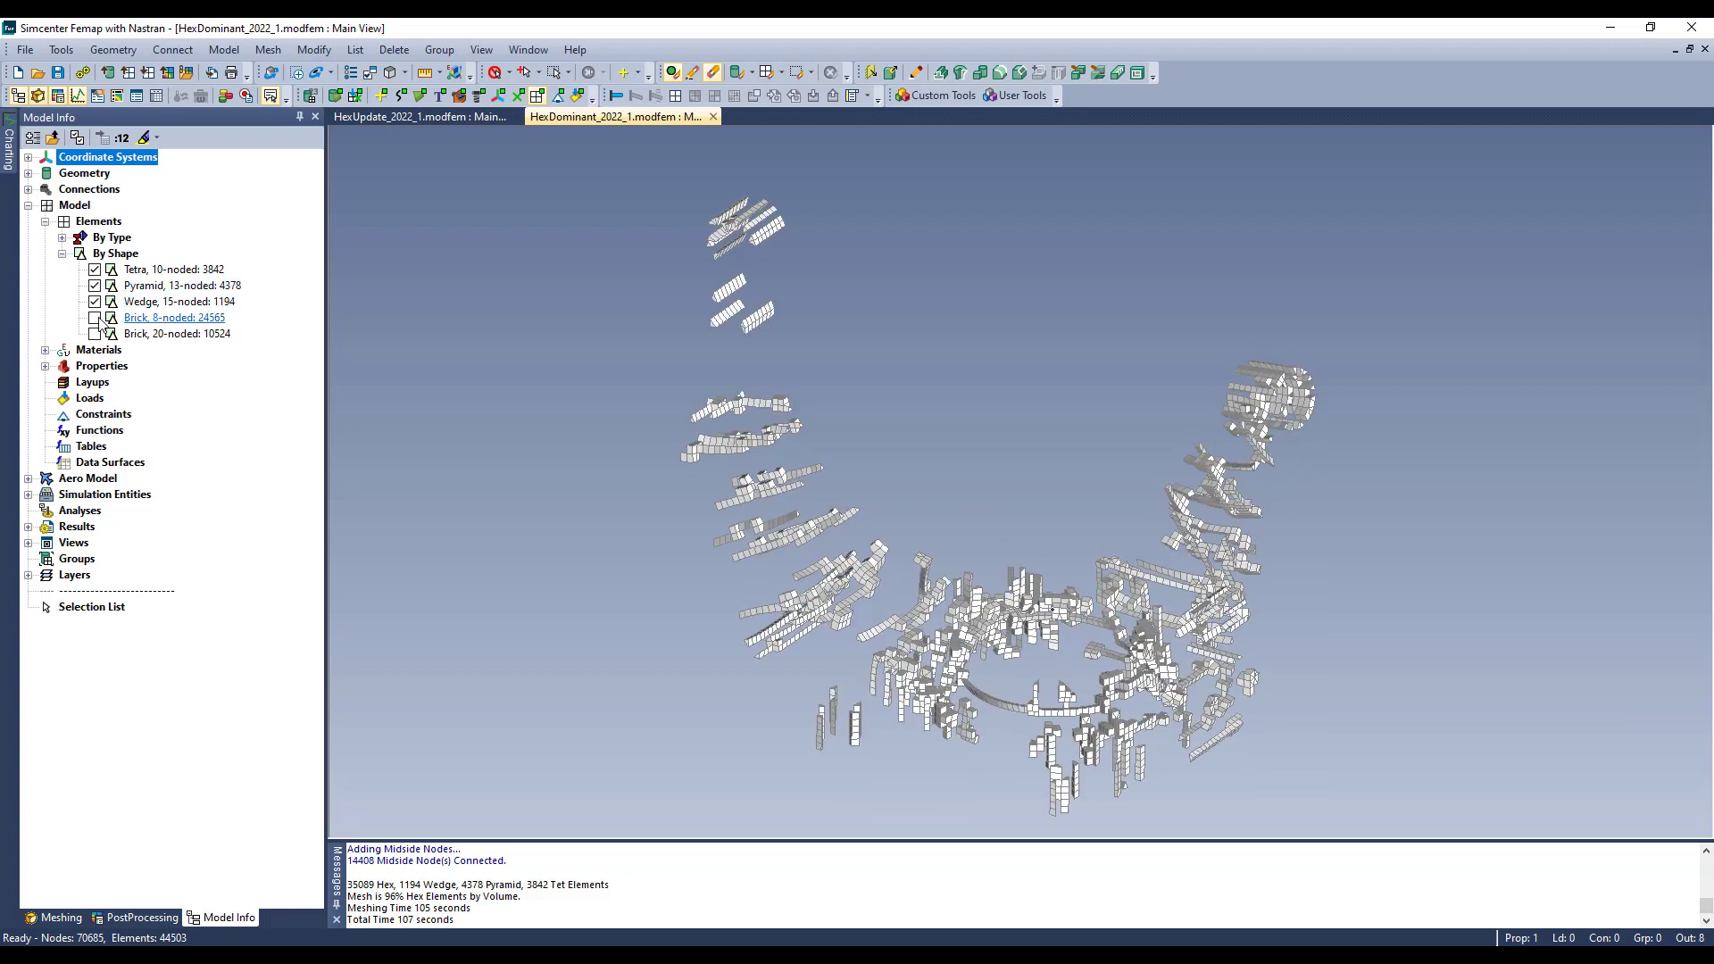
left_click(94, 334)
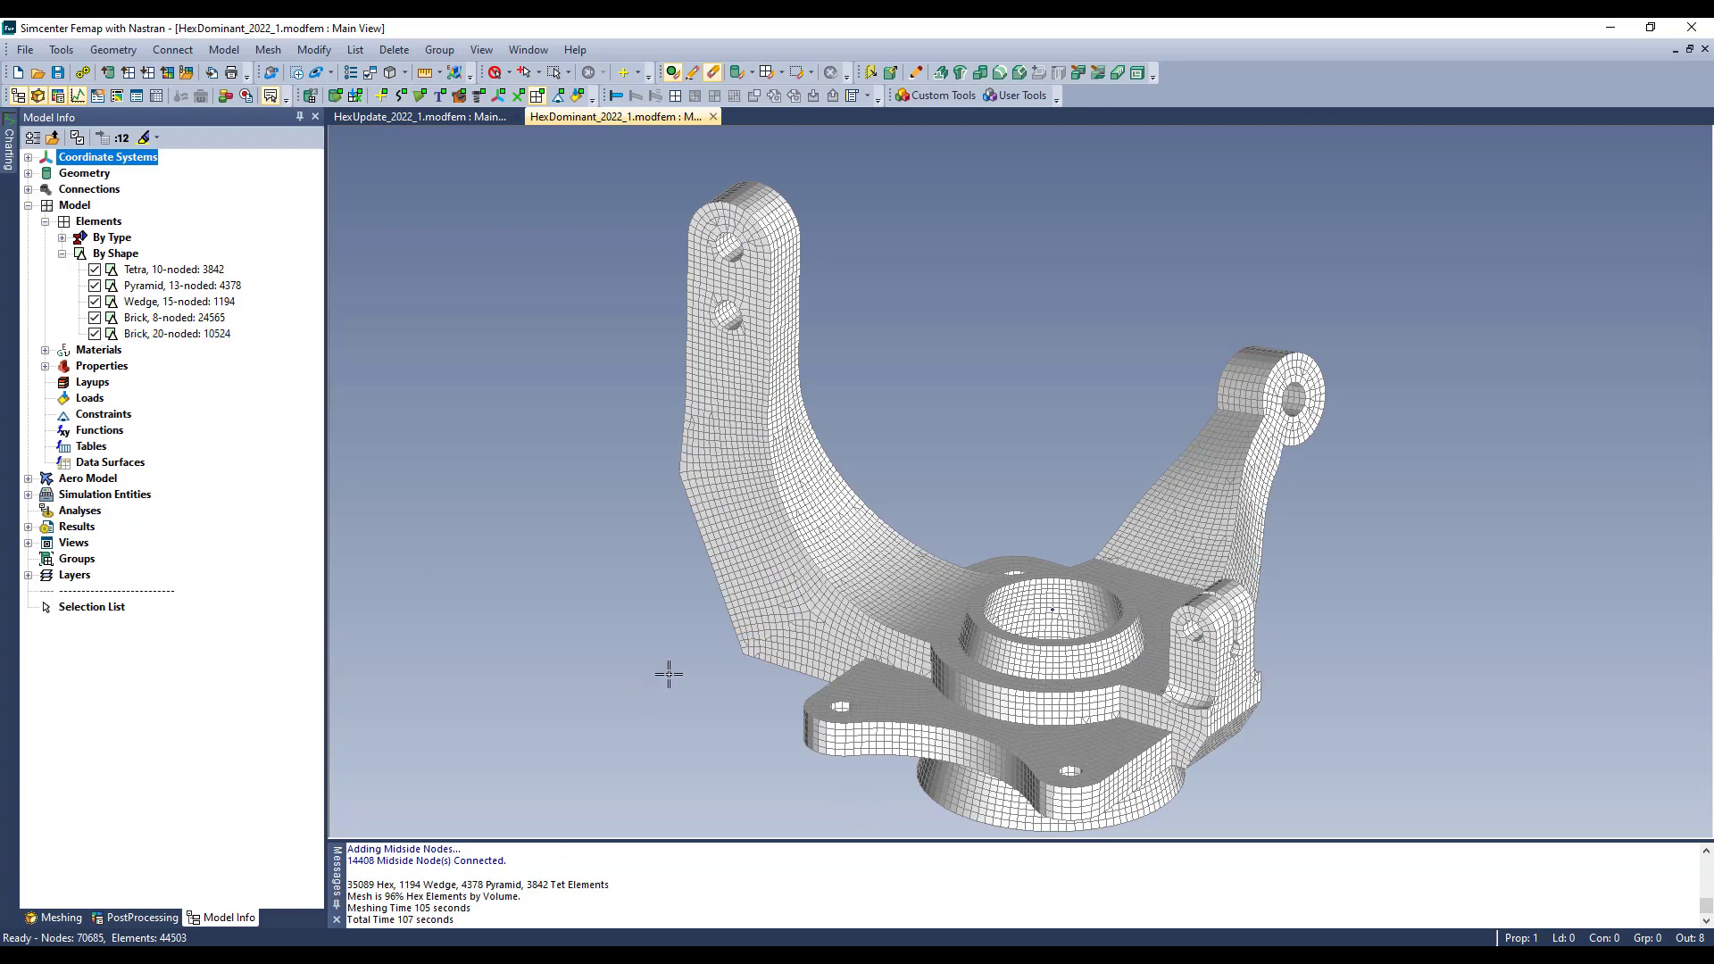
- Check the element quality of all elements in the bracket mesh with every Simcenter Nastran check enabled
middle_click_drag(843, 590, 821, 566, "ctrl")
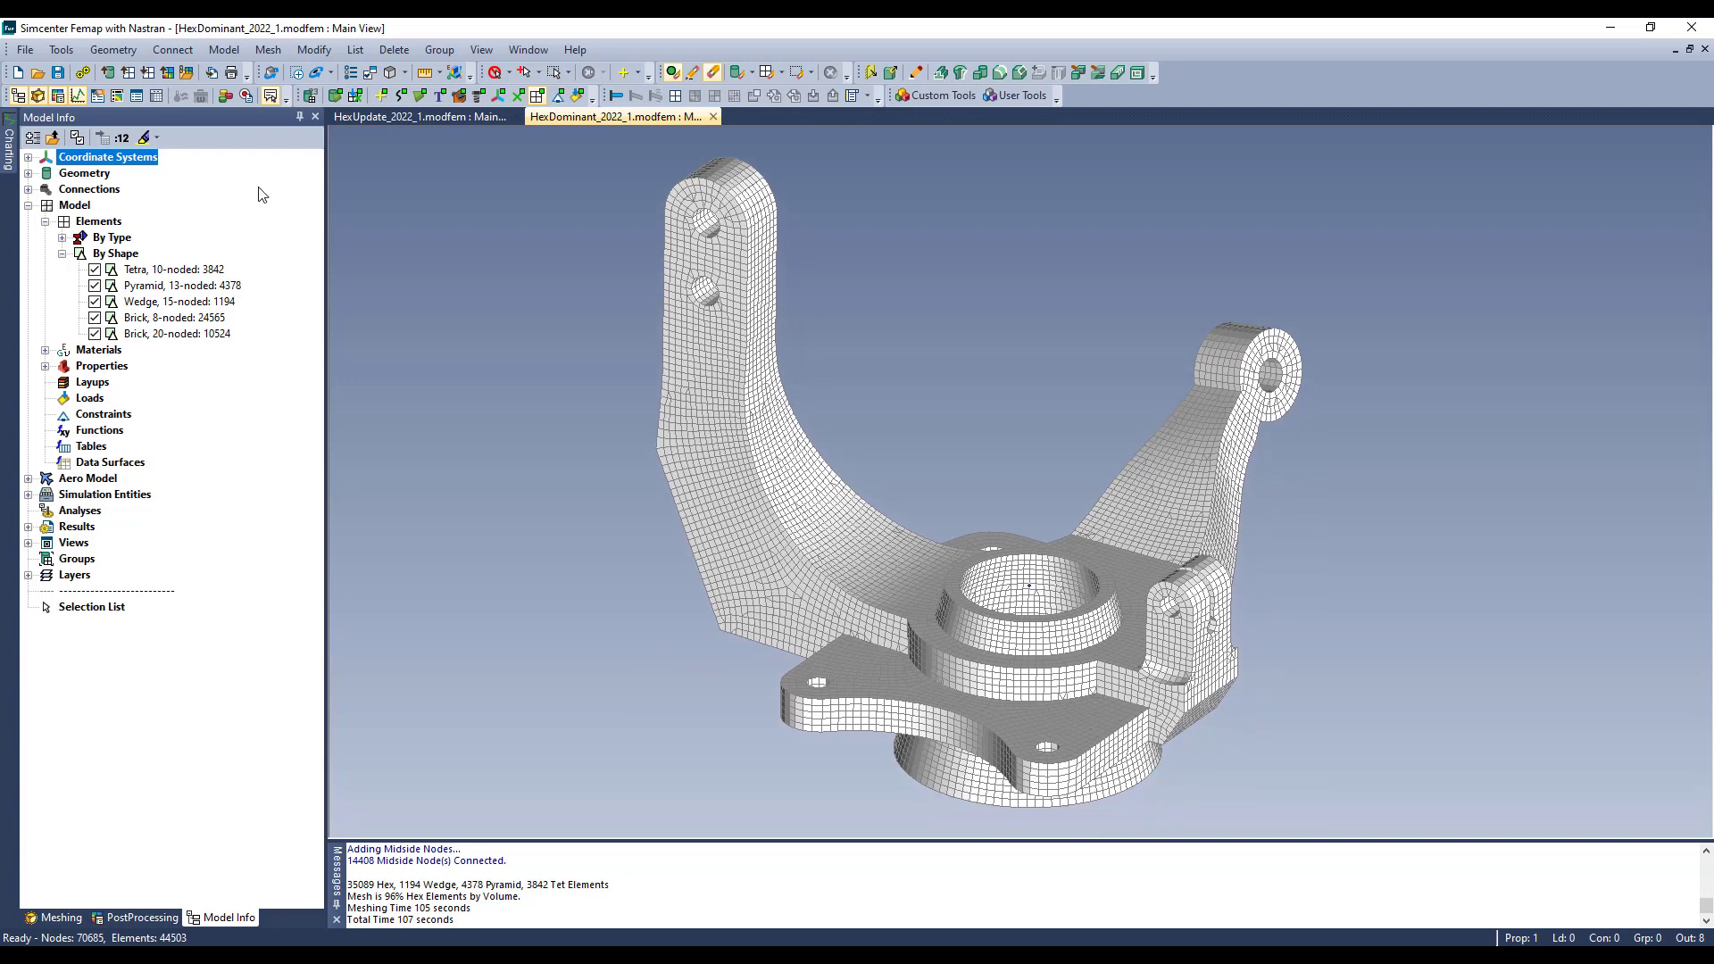
left_click(61, 50)
mouse_move(168, 672)
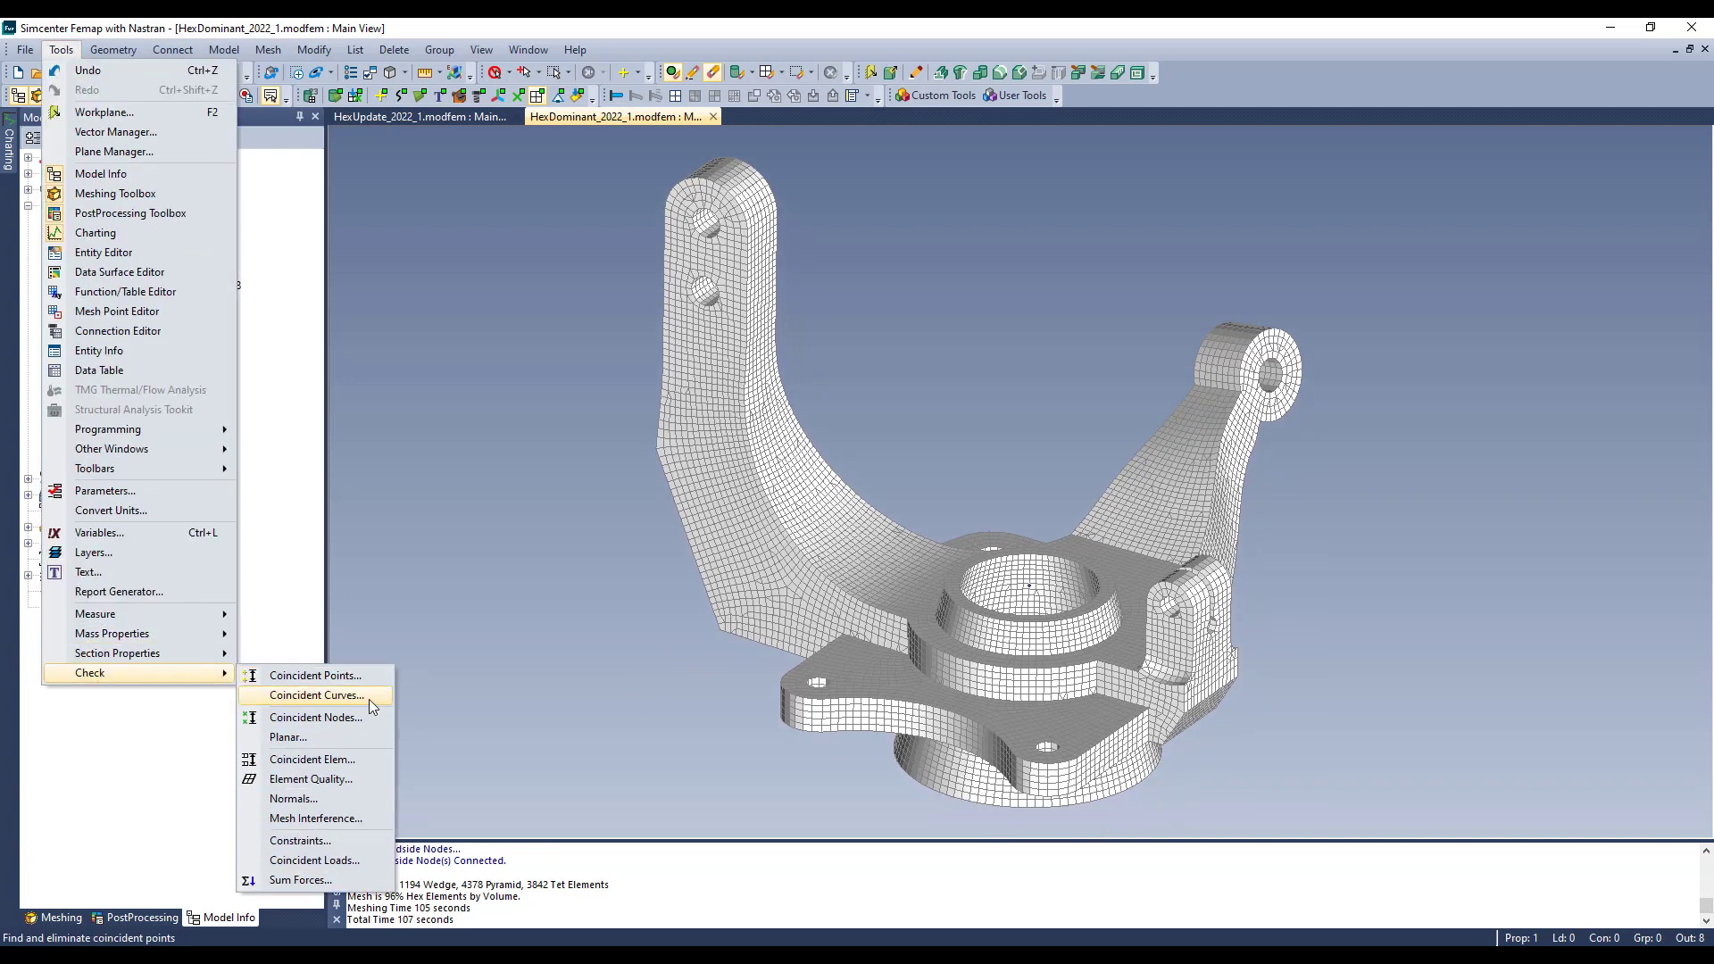
left_click(350, 774)
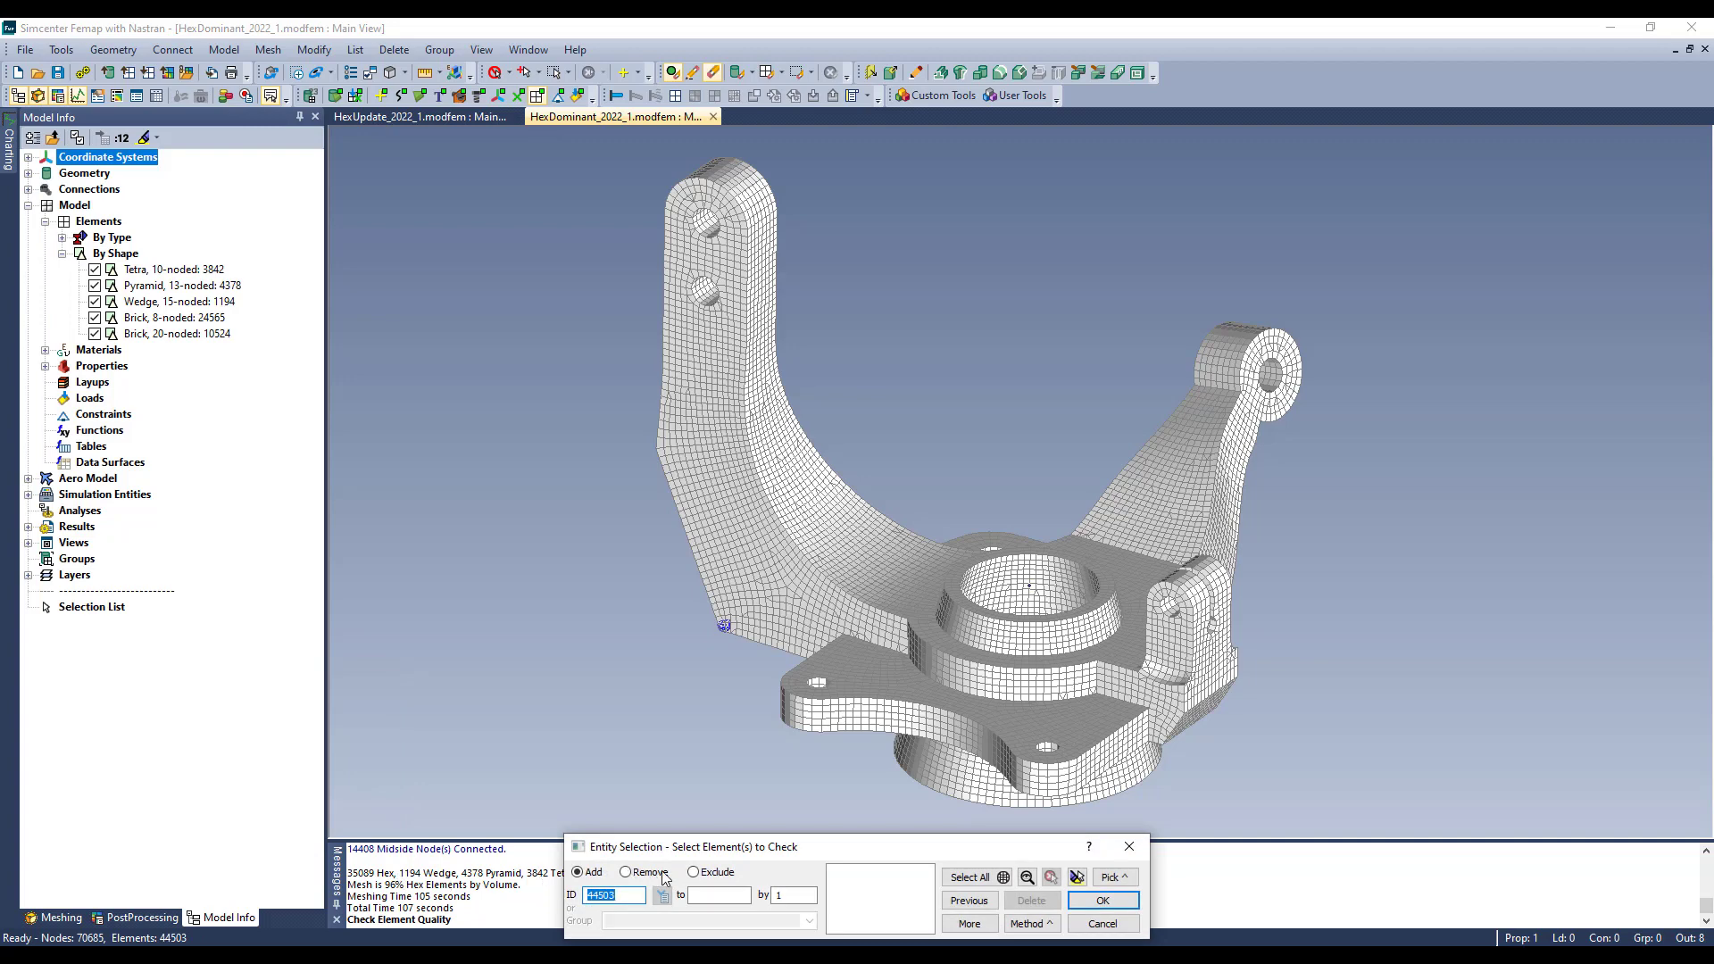
left_click(971, 879)
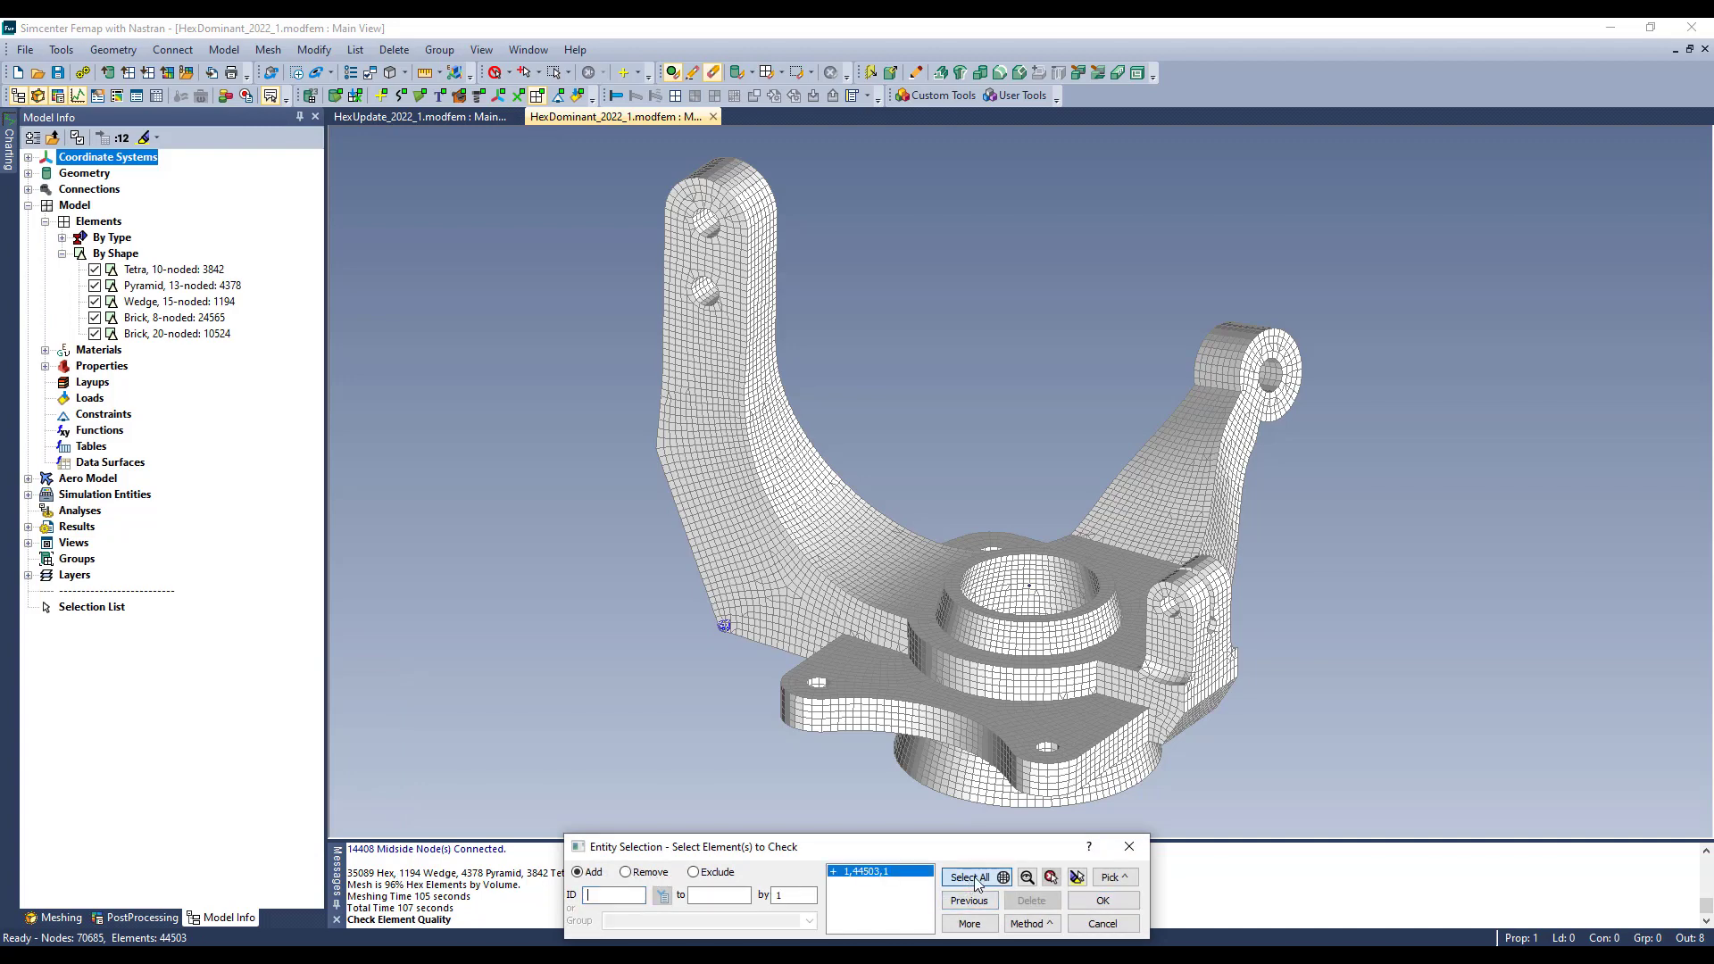
left_click(1119, 904)
left_click(1455, 255)
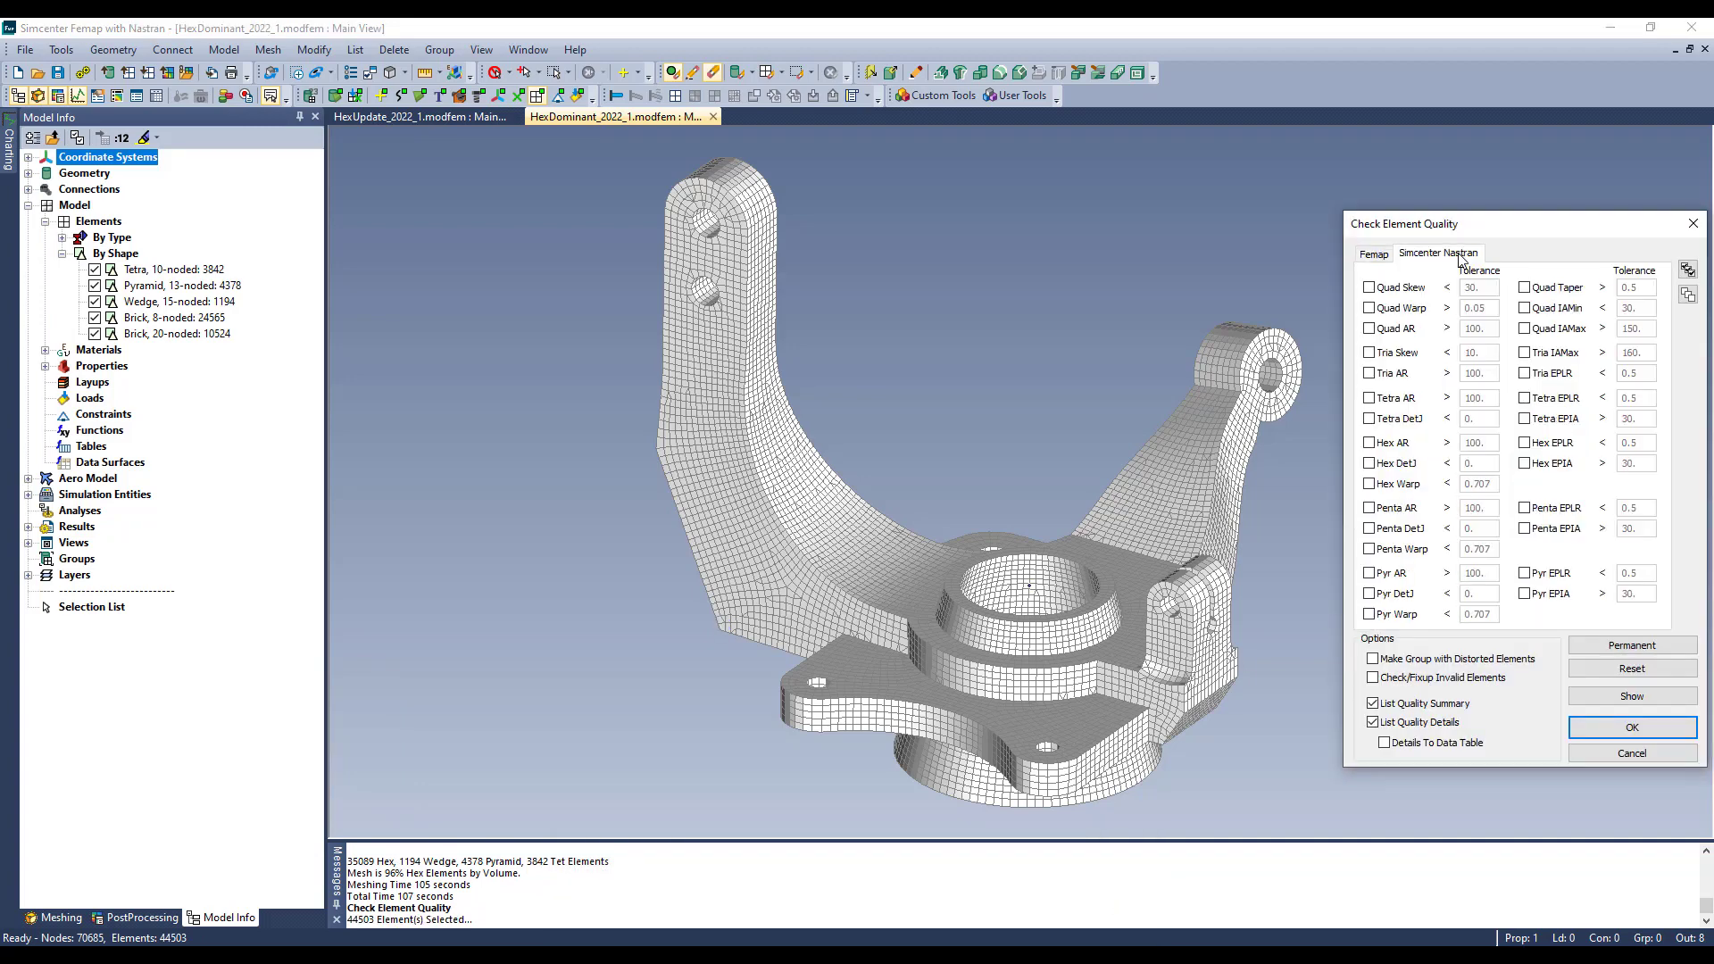
left_click(1689, 270)
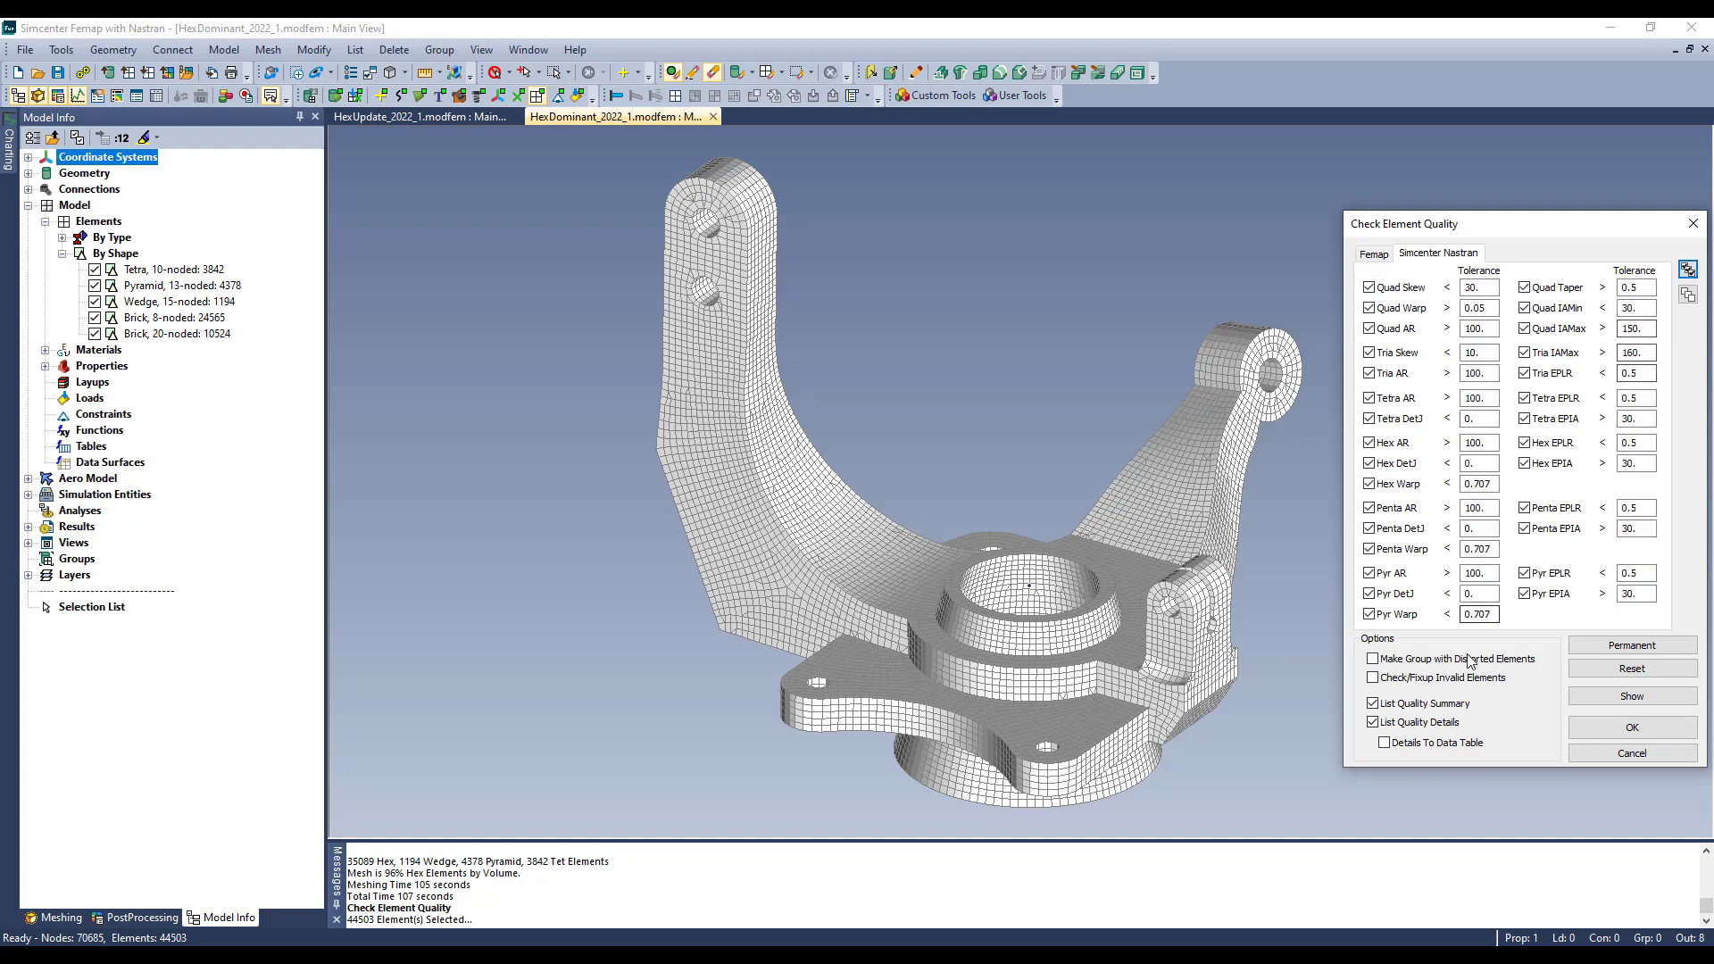
left_click(1641, 727)
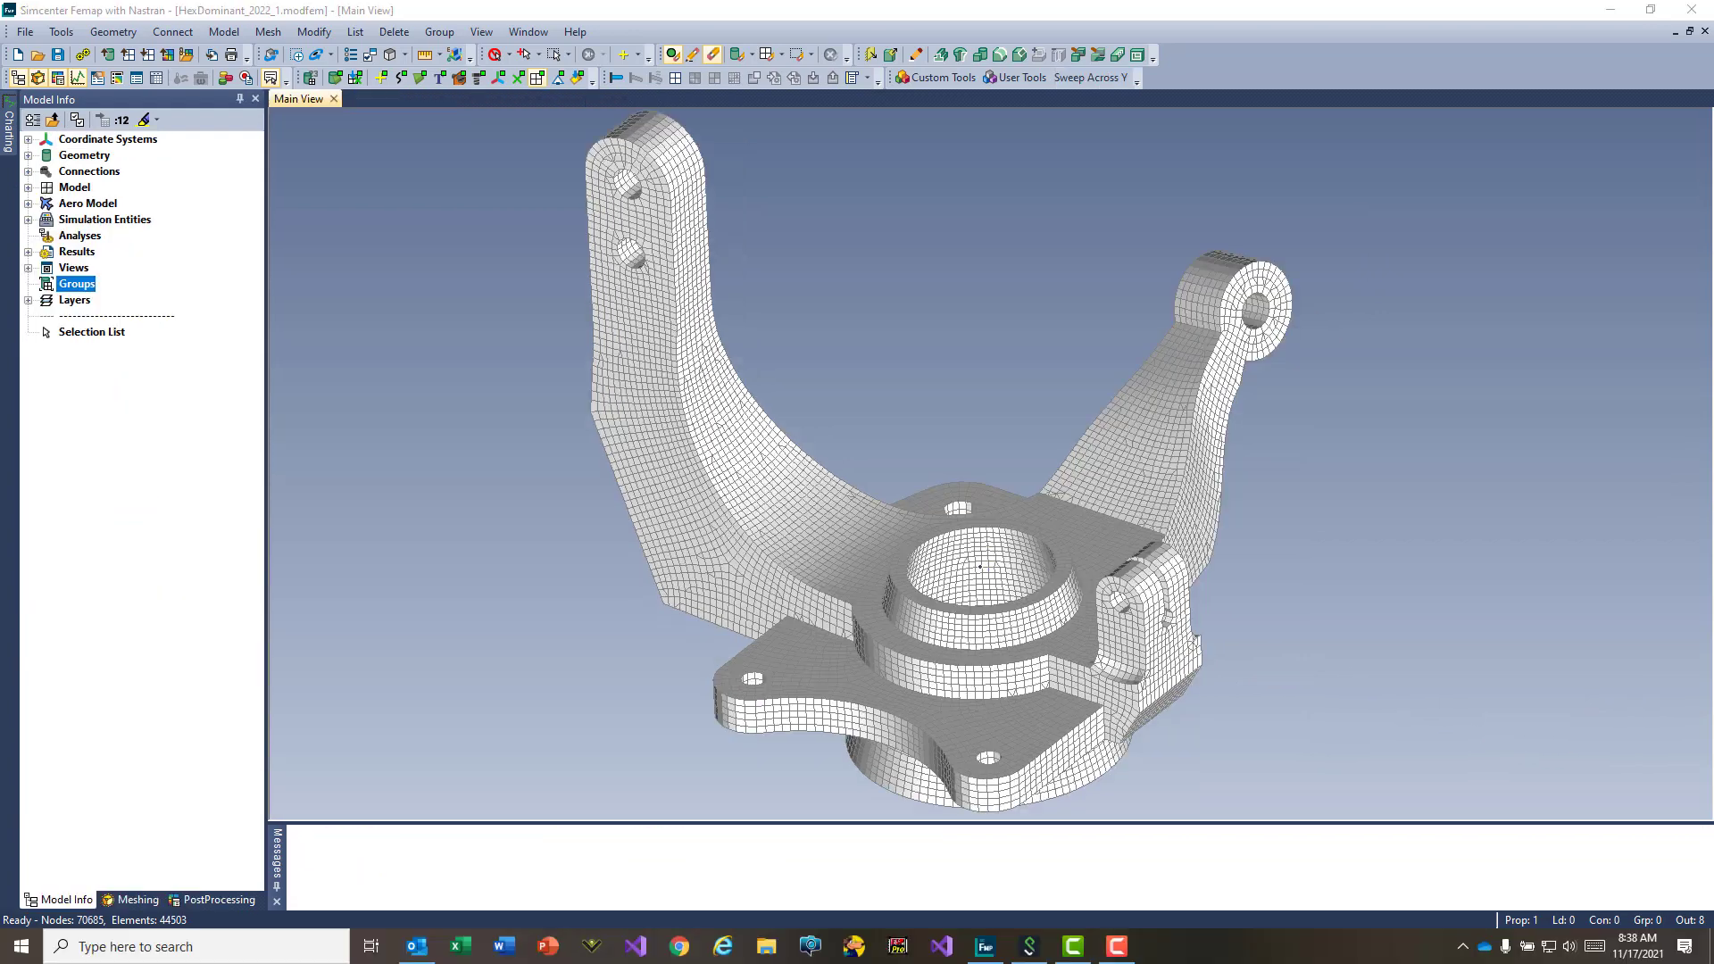
- Switch the bracket mesh to wireframe display and restore the shaded solid display
middle_click_drag(884, 580, 884, 541)
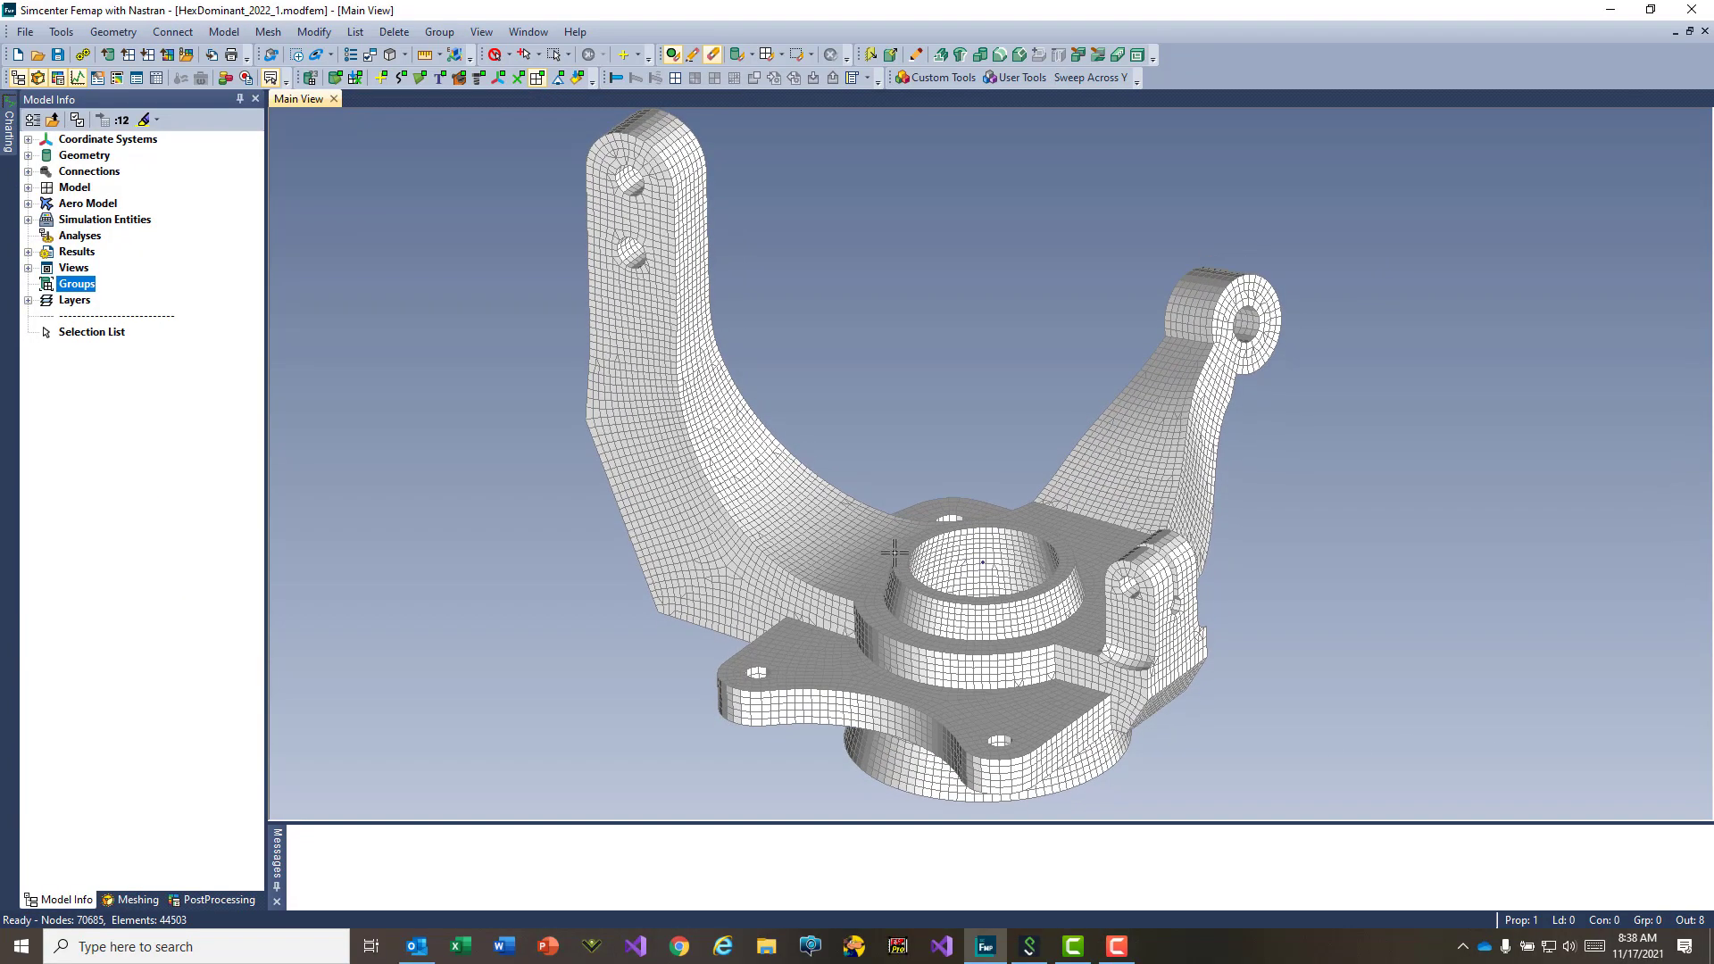
left_click(404, 56)
left_click(409, 82)
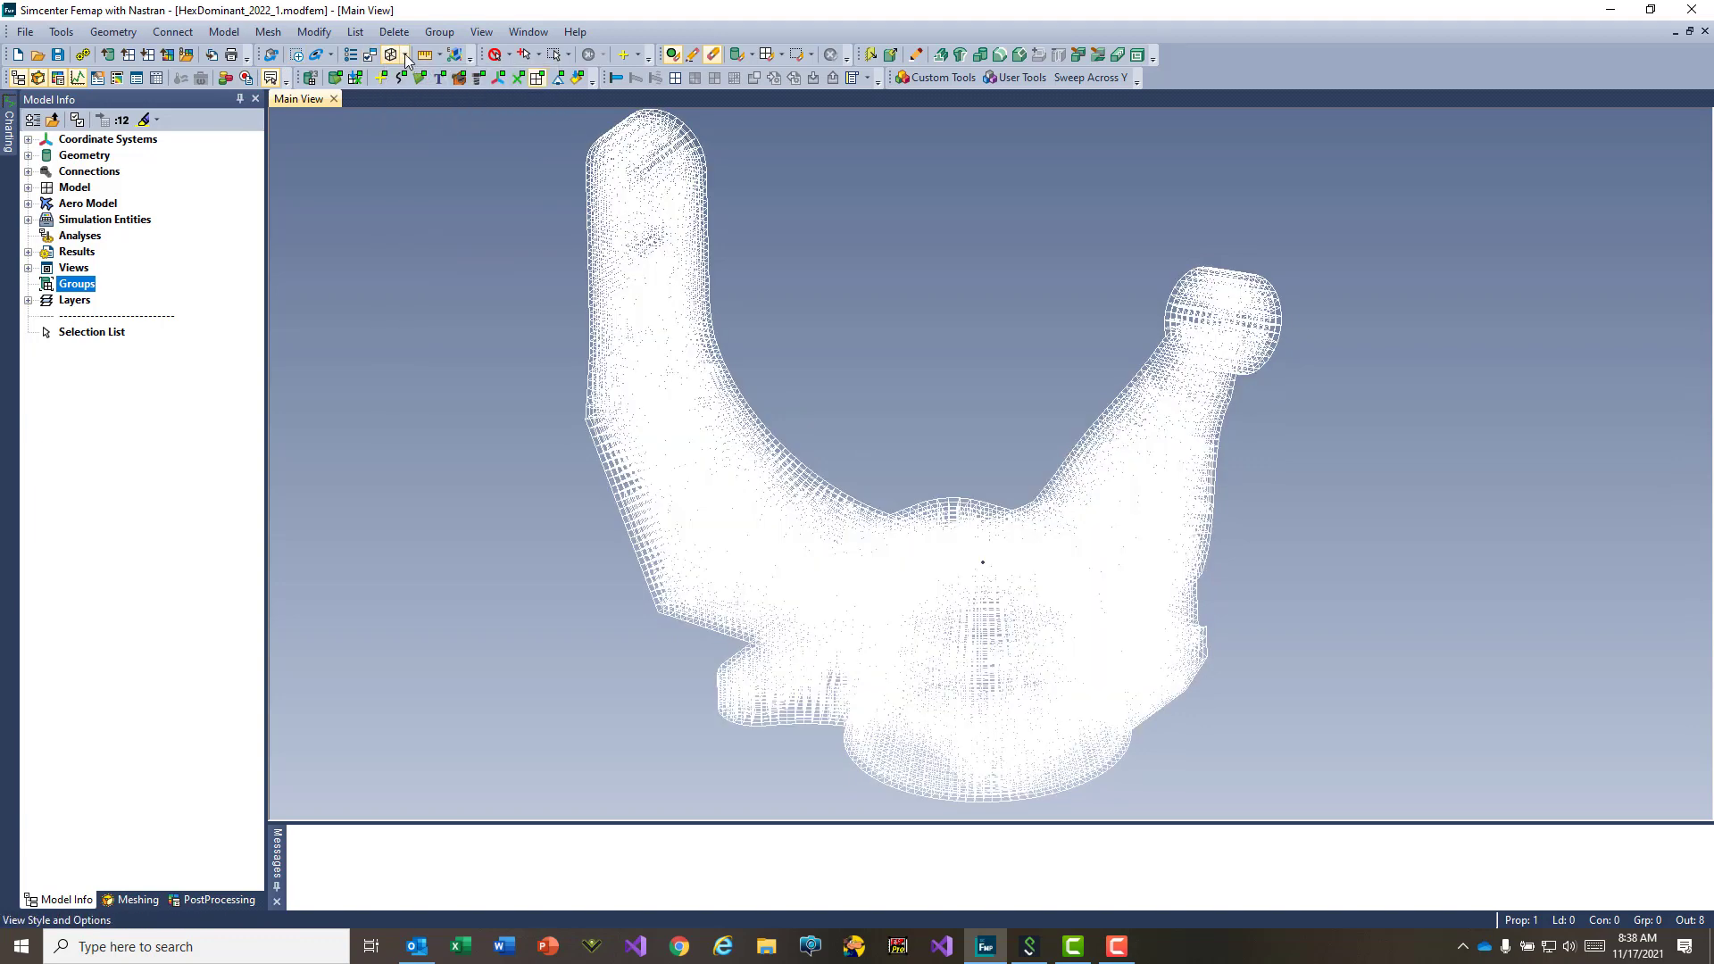
left_click(405, 56)
left_click(406, 141)
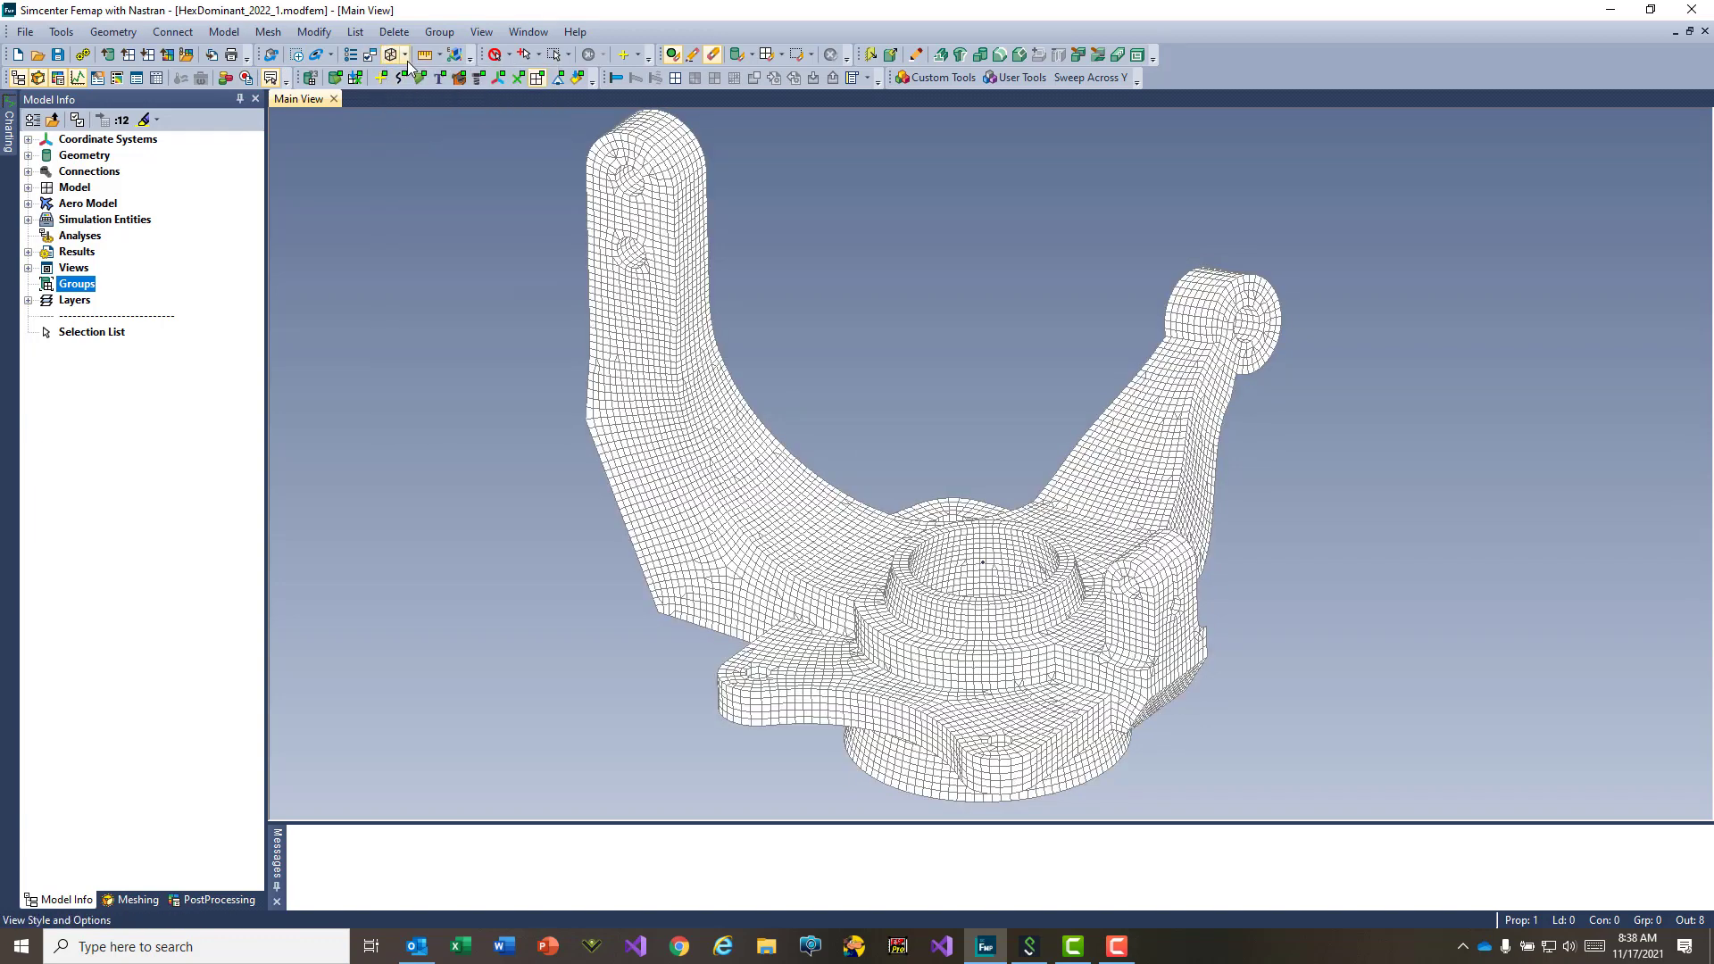
left_click(406, 57)
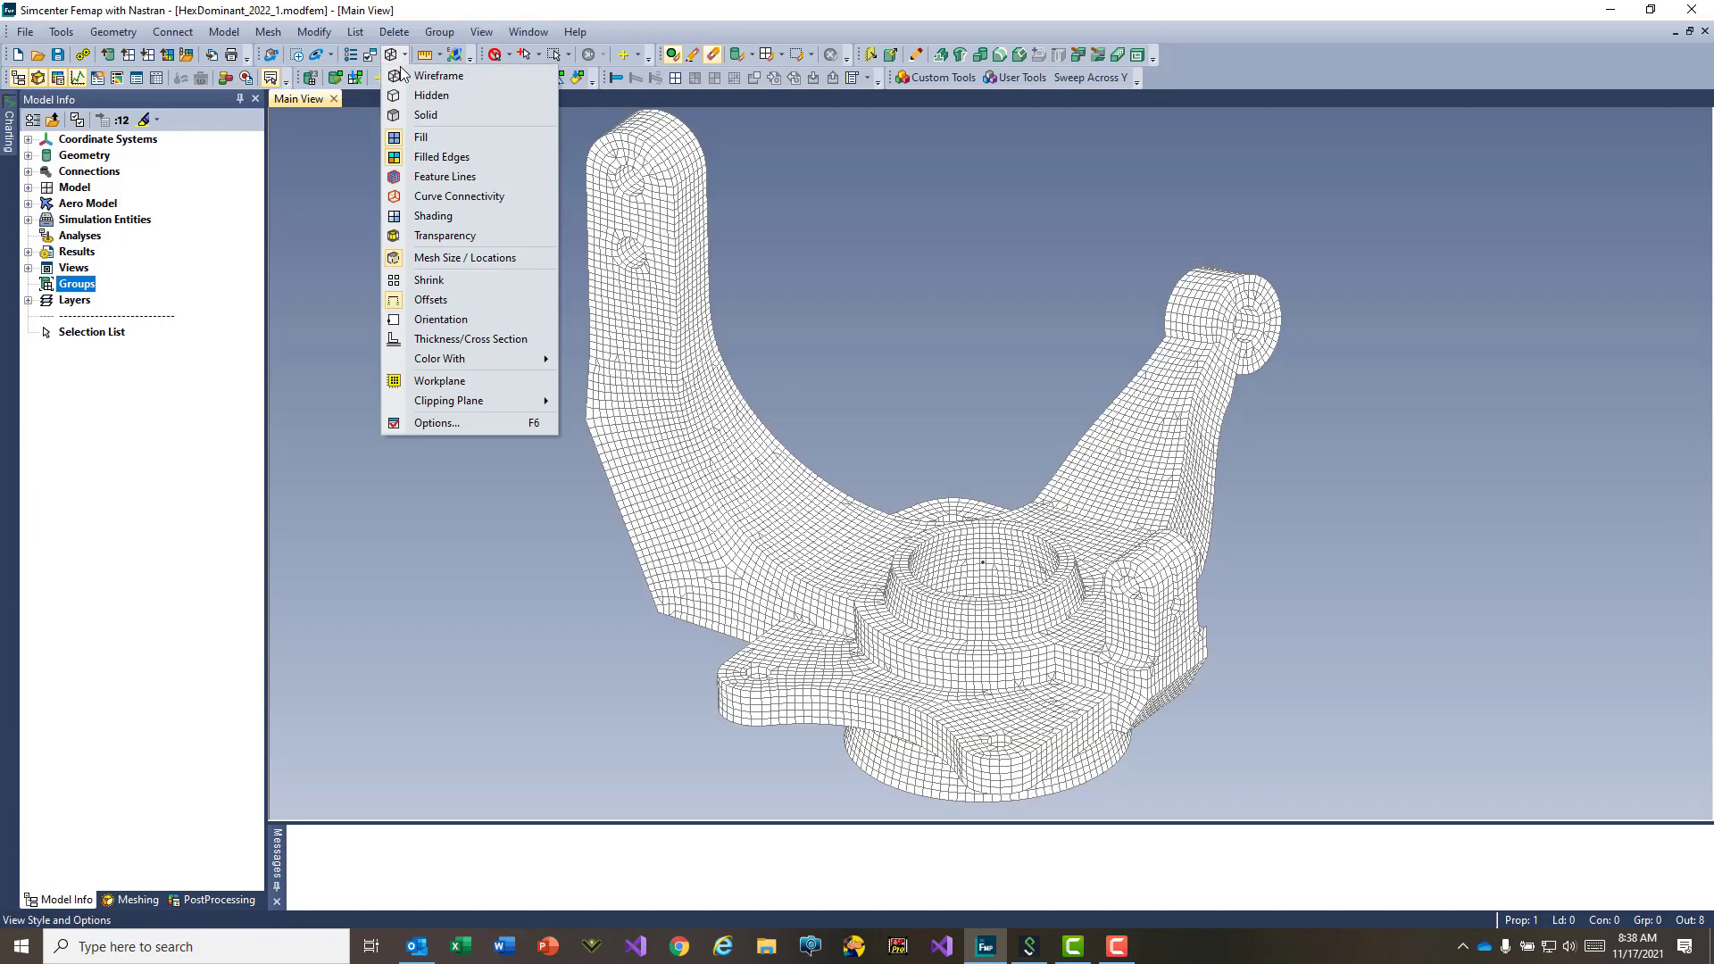
left_click(422, 217)
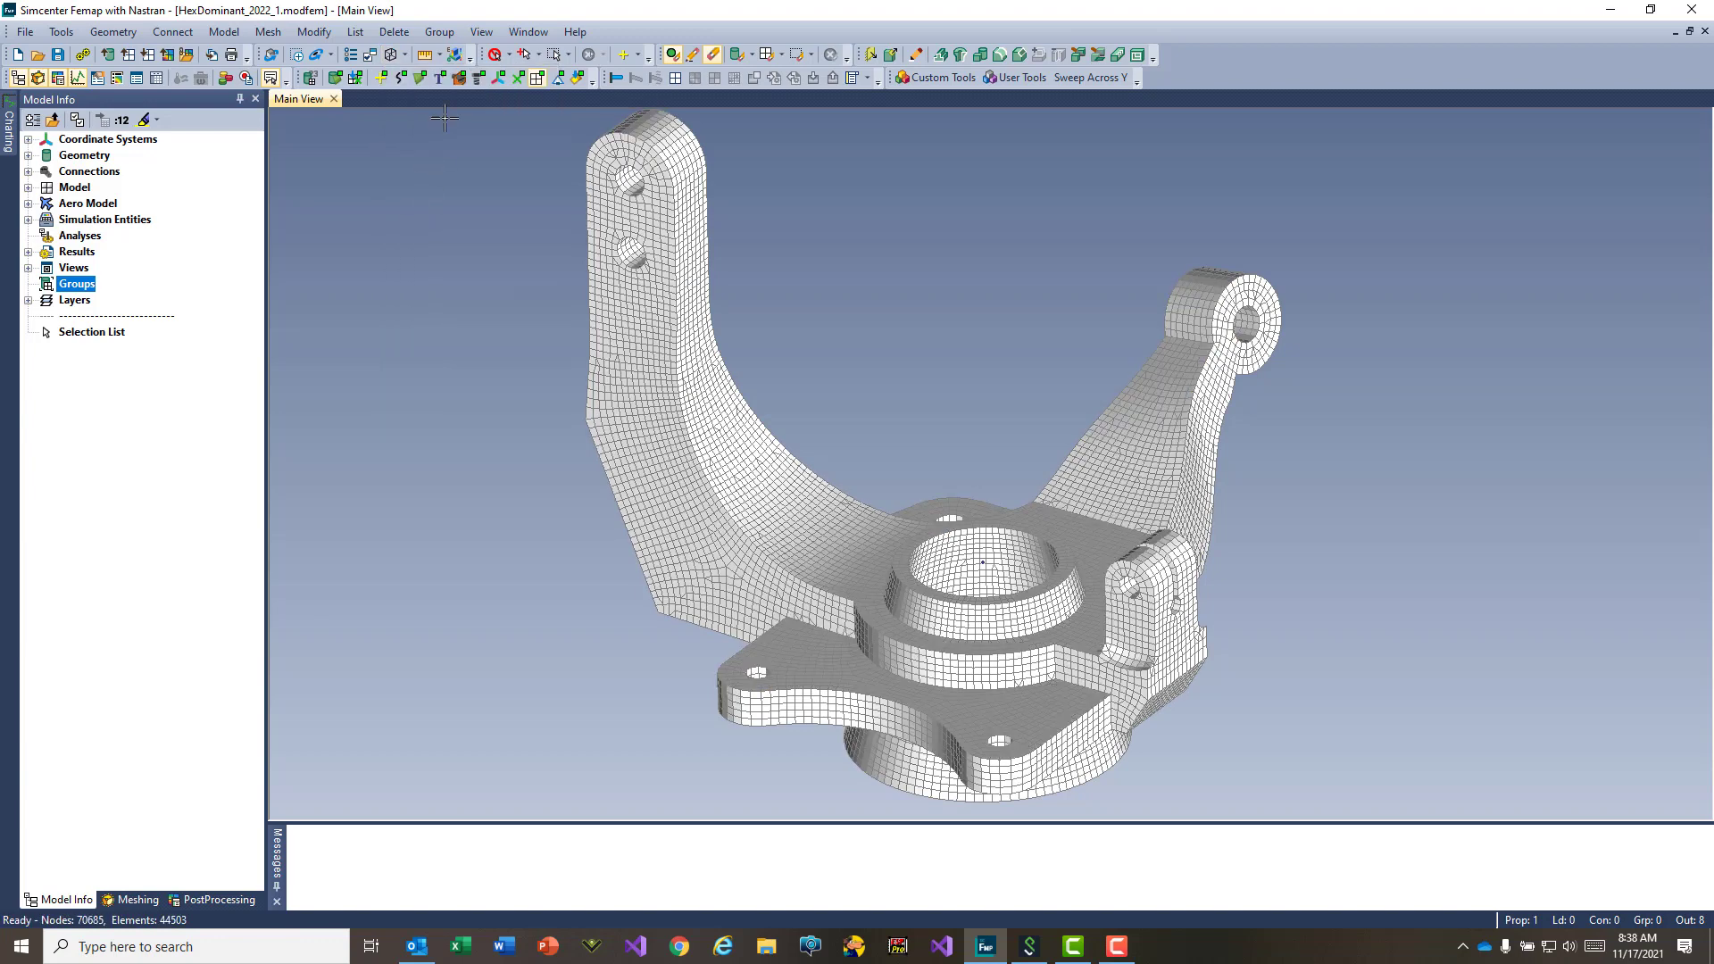
- Turn on element shrink and inspect the separated elements around the long arm's base and the central boss
left_click(405, 59)
left_click(460, 282)
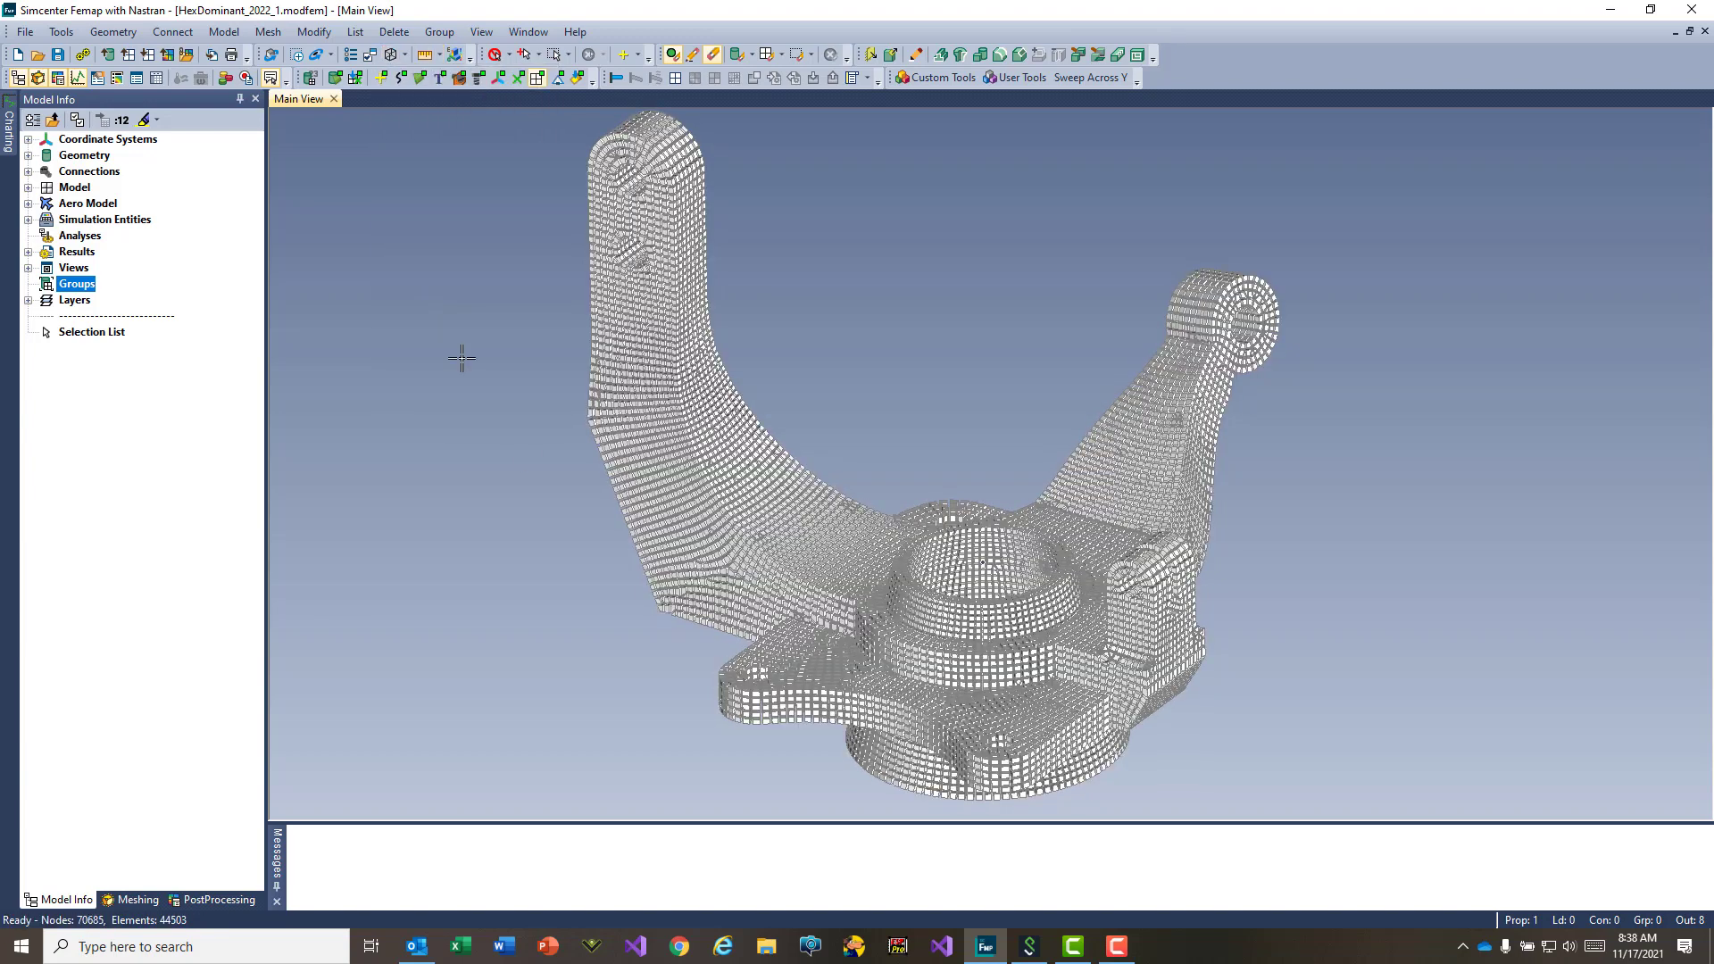
scroll(770, 570, "up", 10)
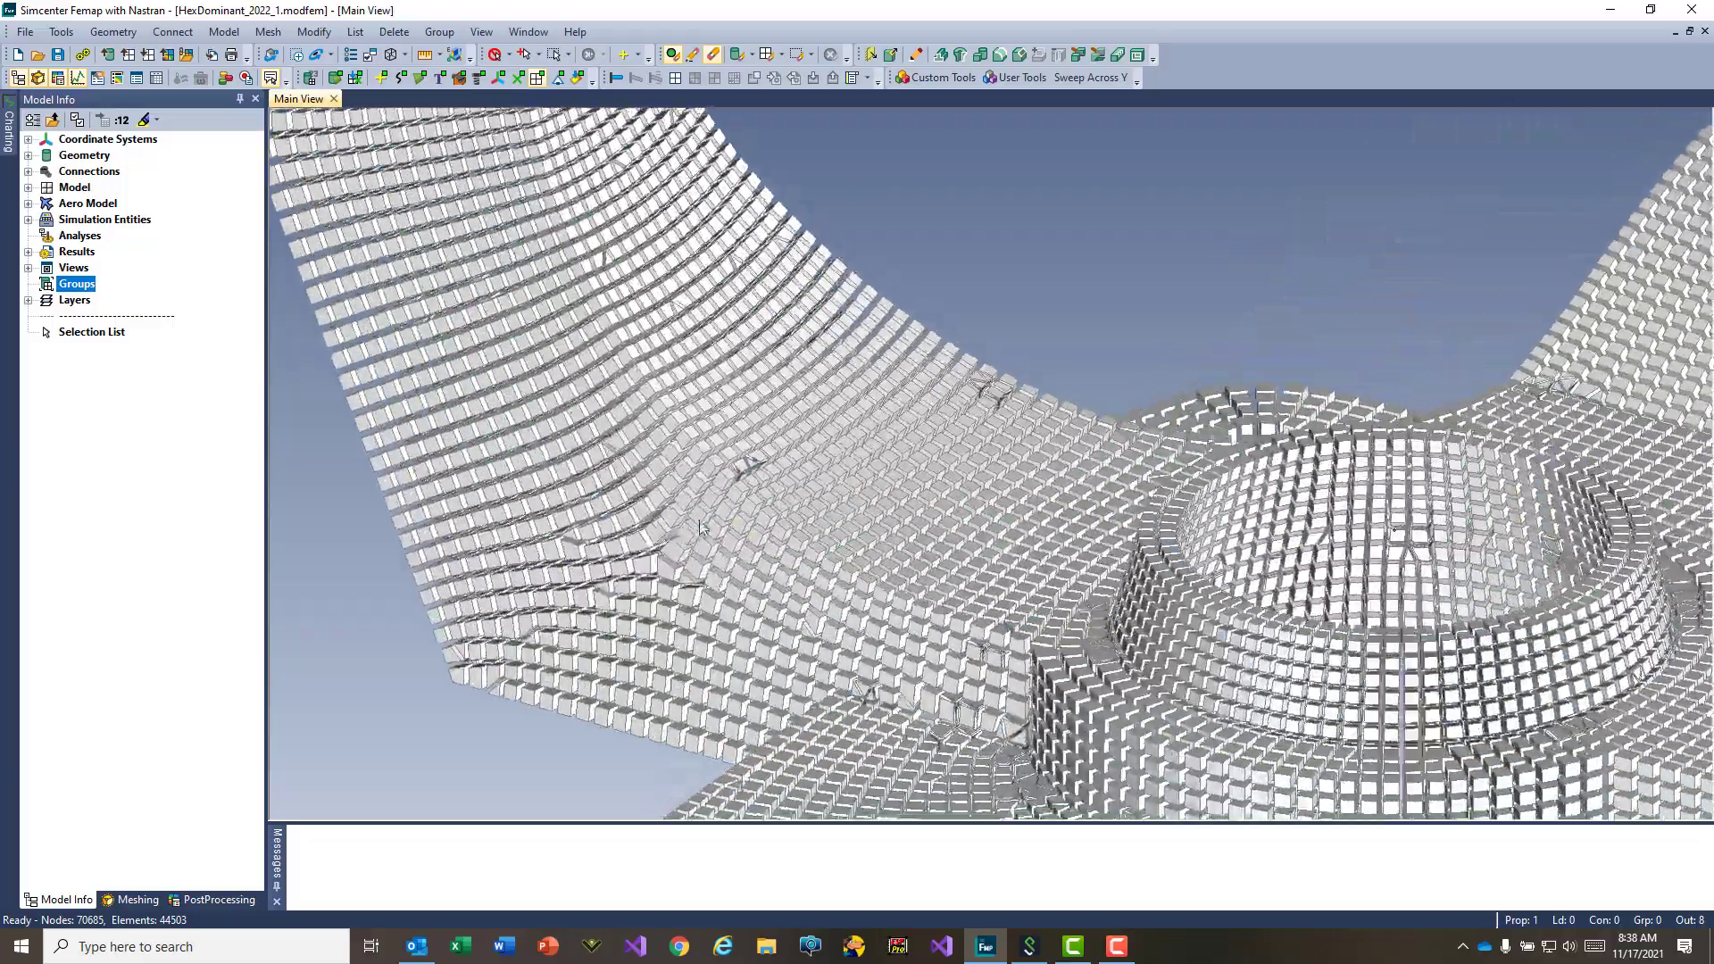
middle_click_drag(701, 528, 648, 539)
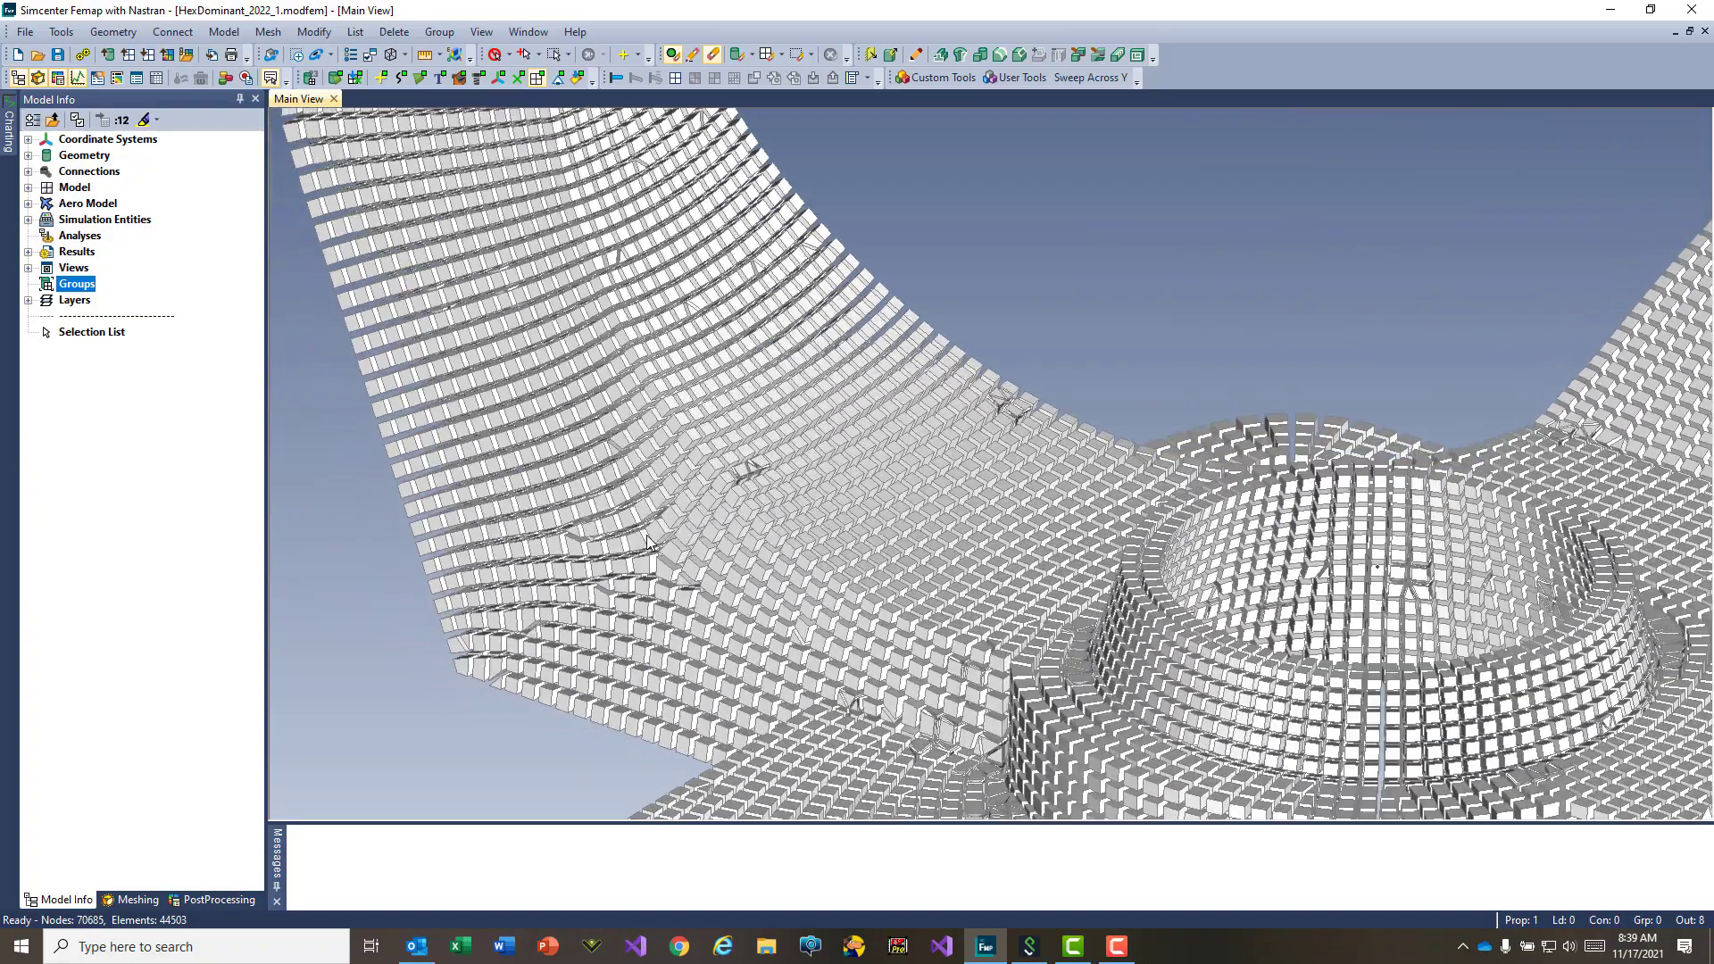
scroll(1172, 546, "down", 10)
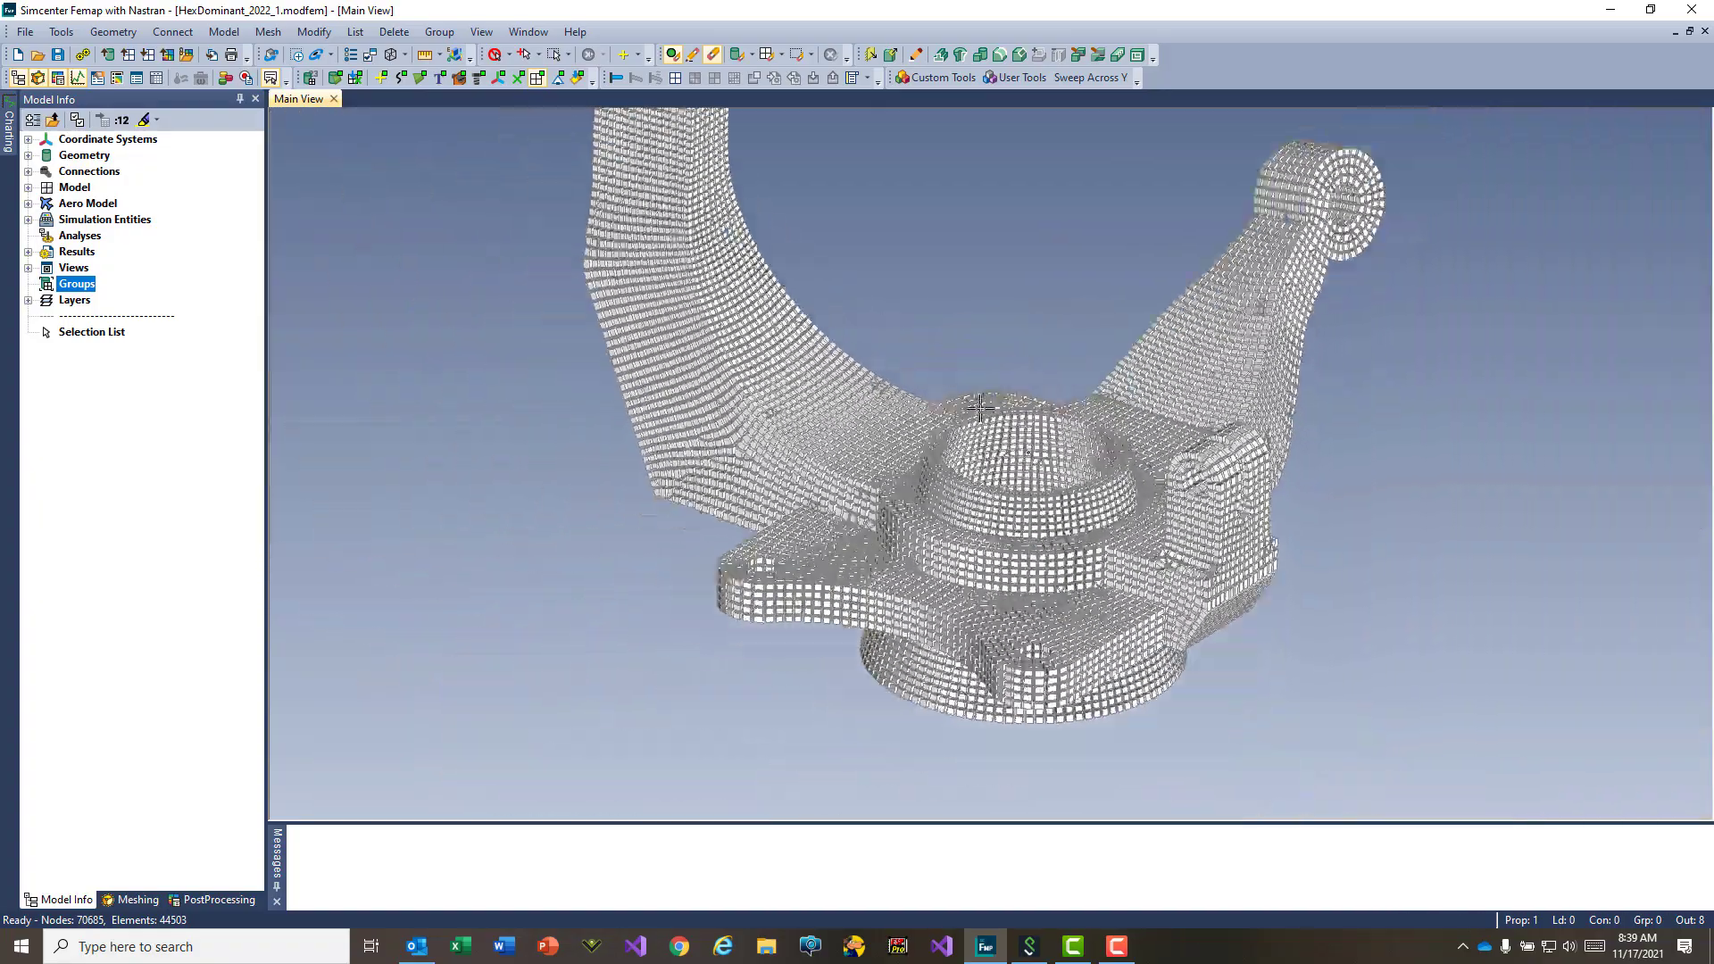
- Run the Sweep Across Y custom tool on the shrunken-element display of the whole bracket
middle_click_drag(974, 368, 881, 443, "ctrl")
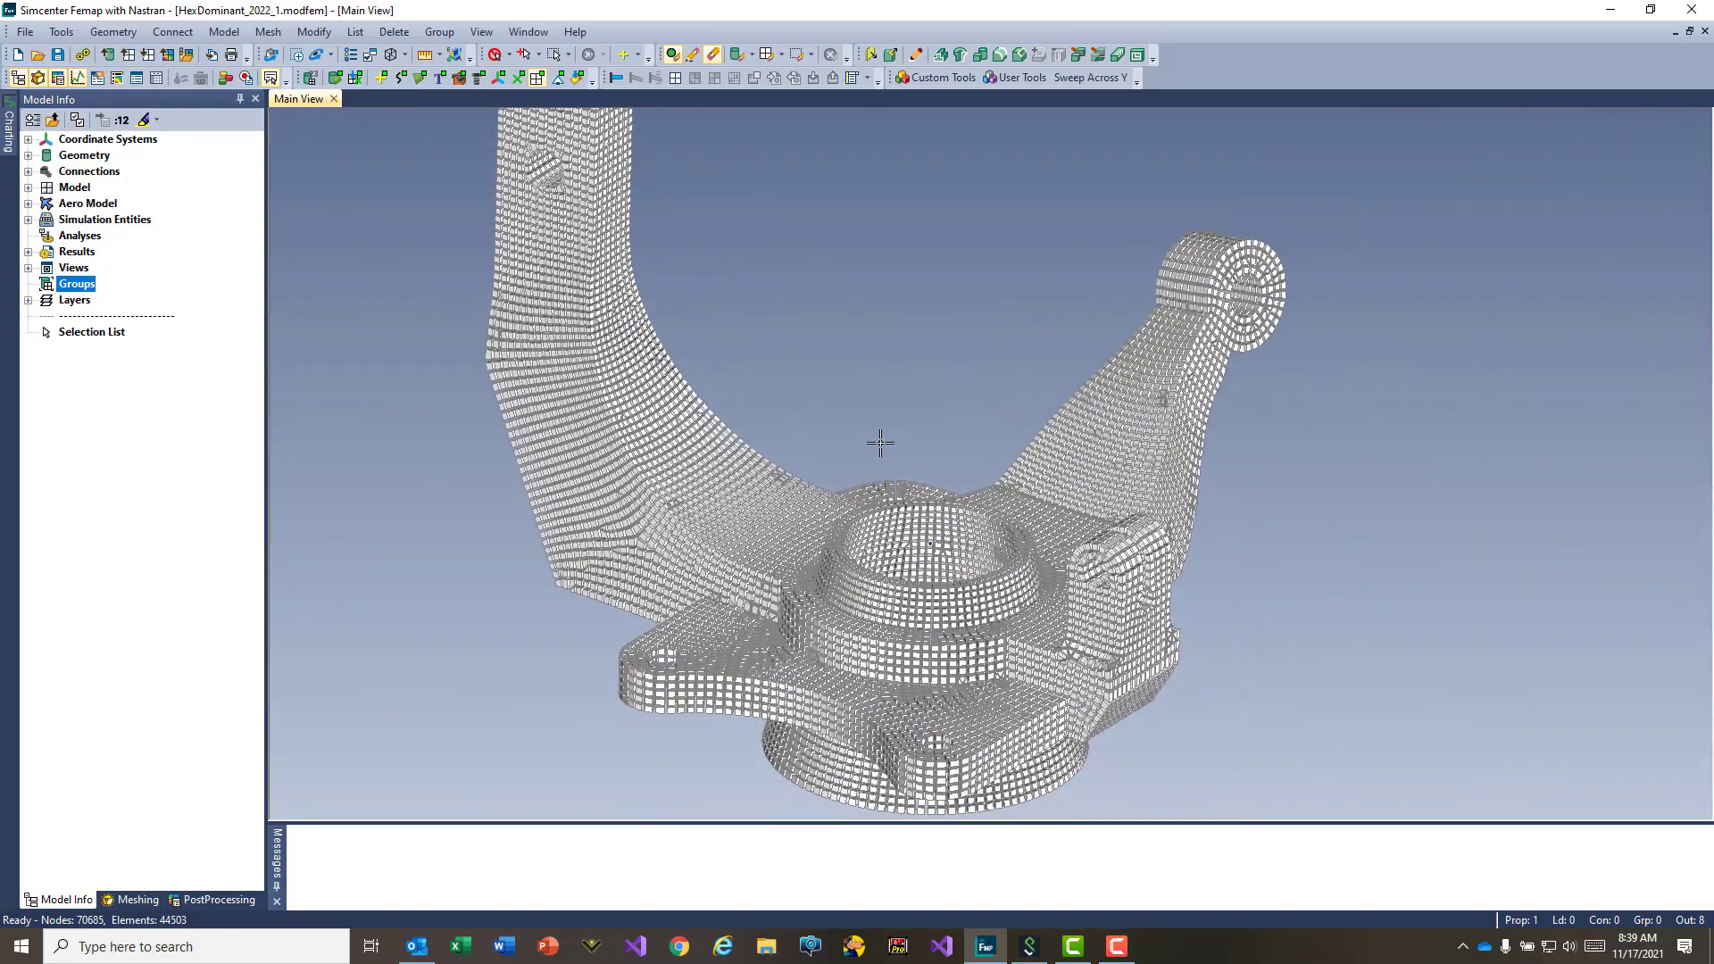
left_click(1089, 79)
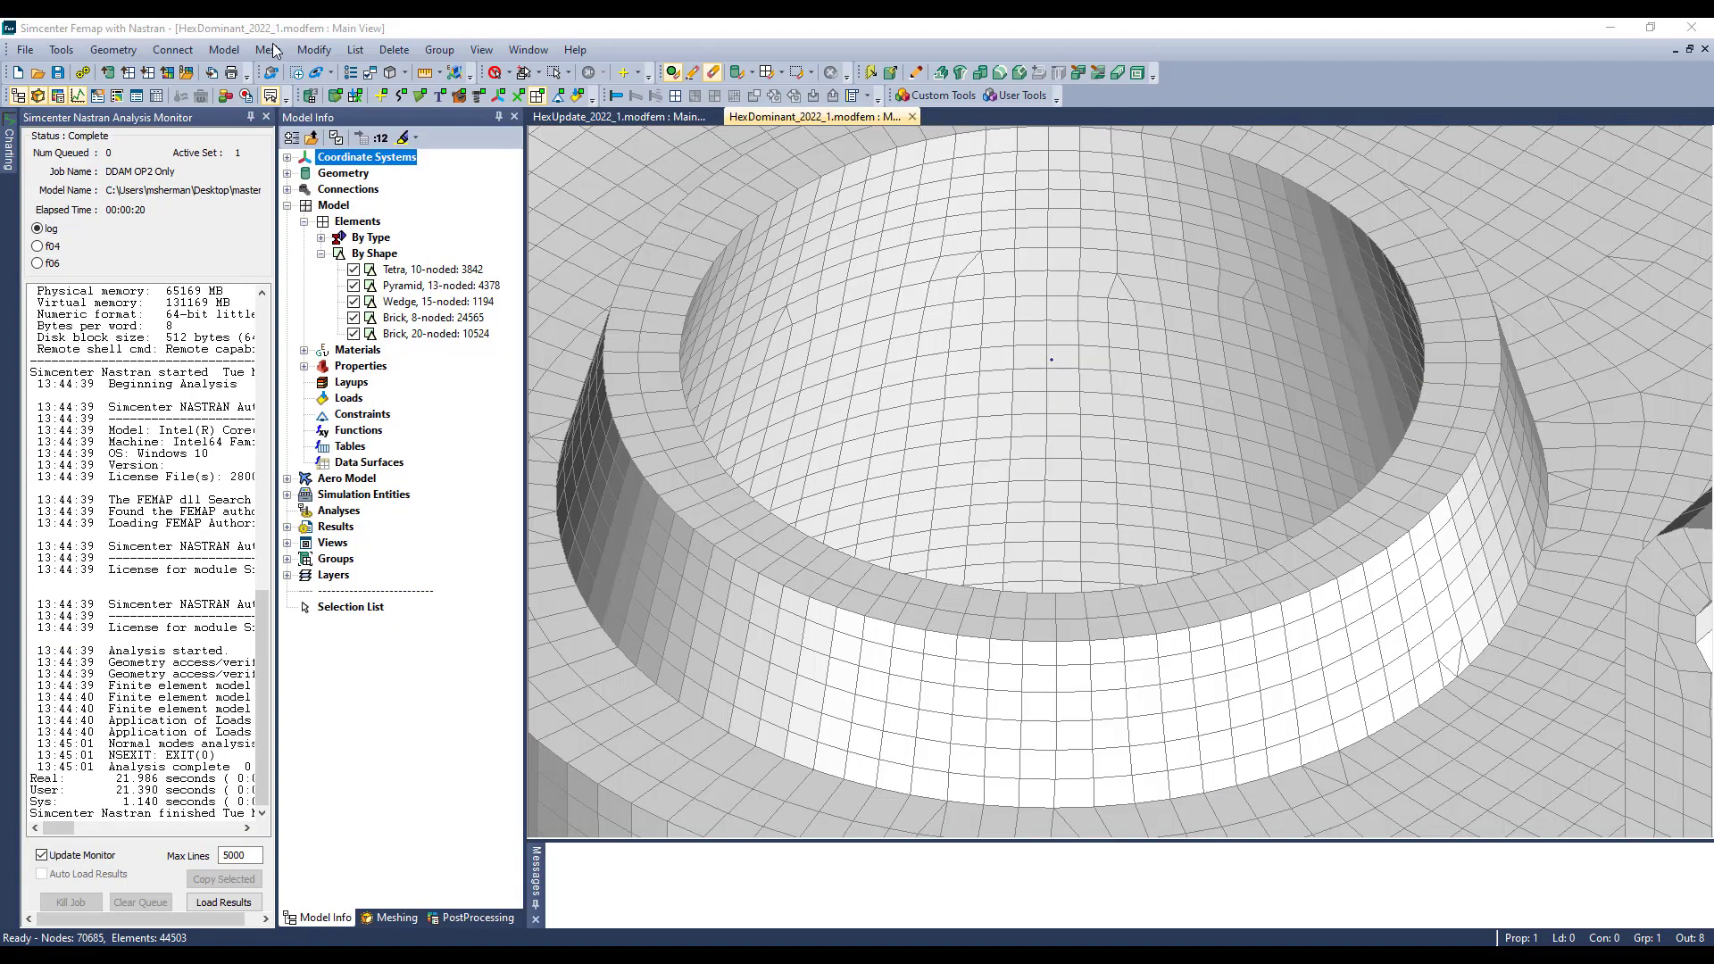
- Start a Mapped Hex Refine with front picking, and select the elements by adjacent faces on the central boss's top rim
left_click(279, 50)
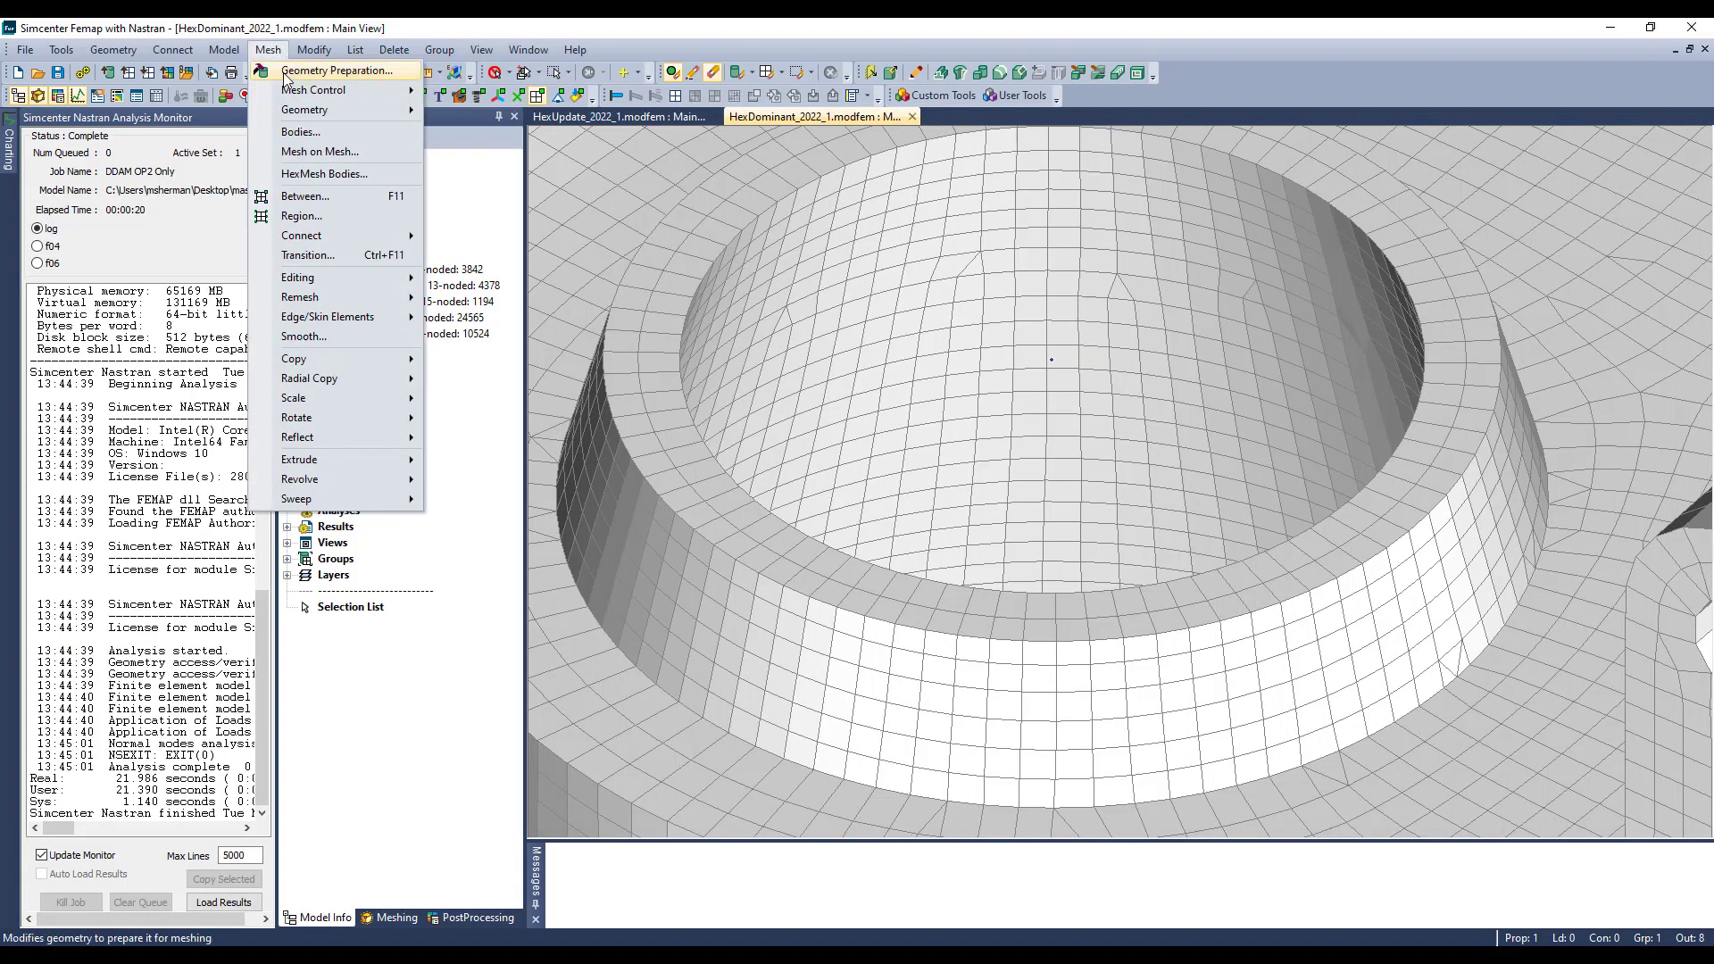
mouse_move(315, 89)
mouse_move(328, 276)
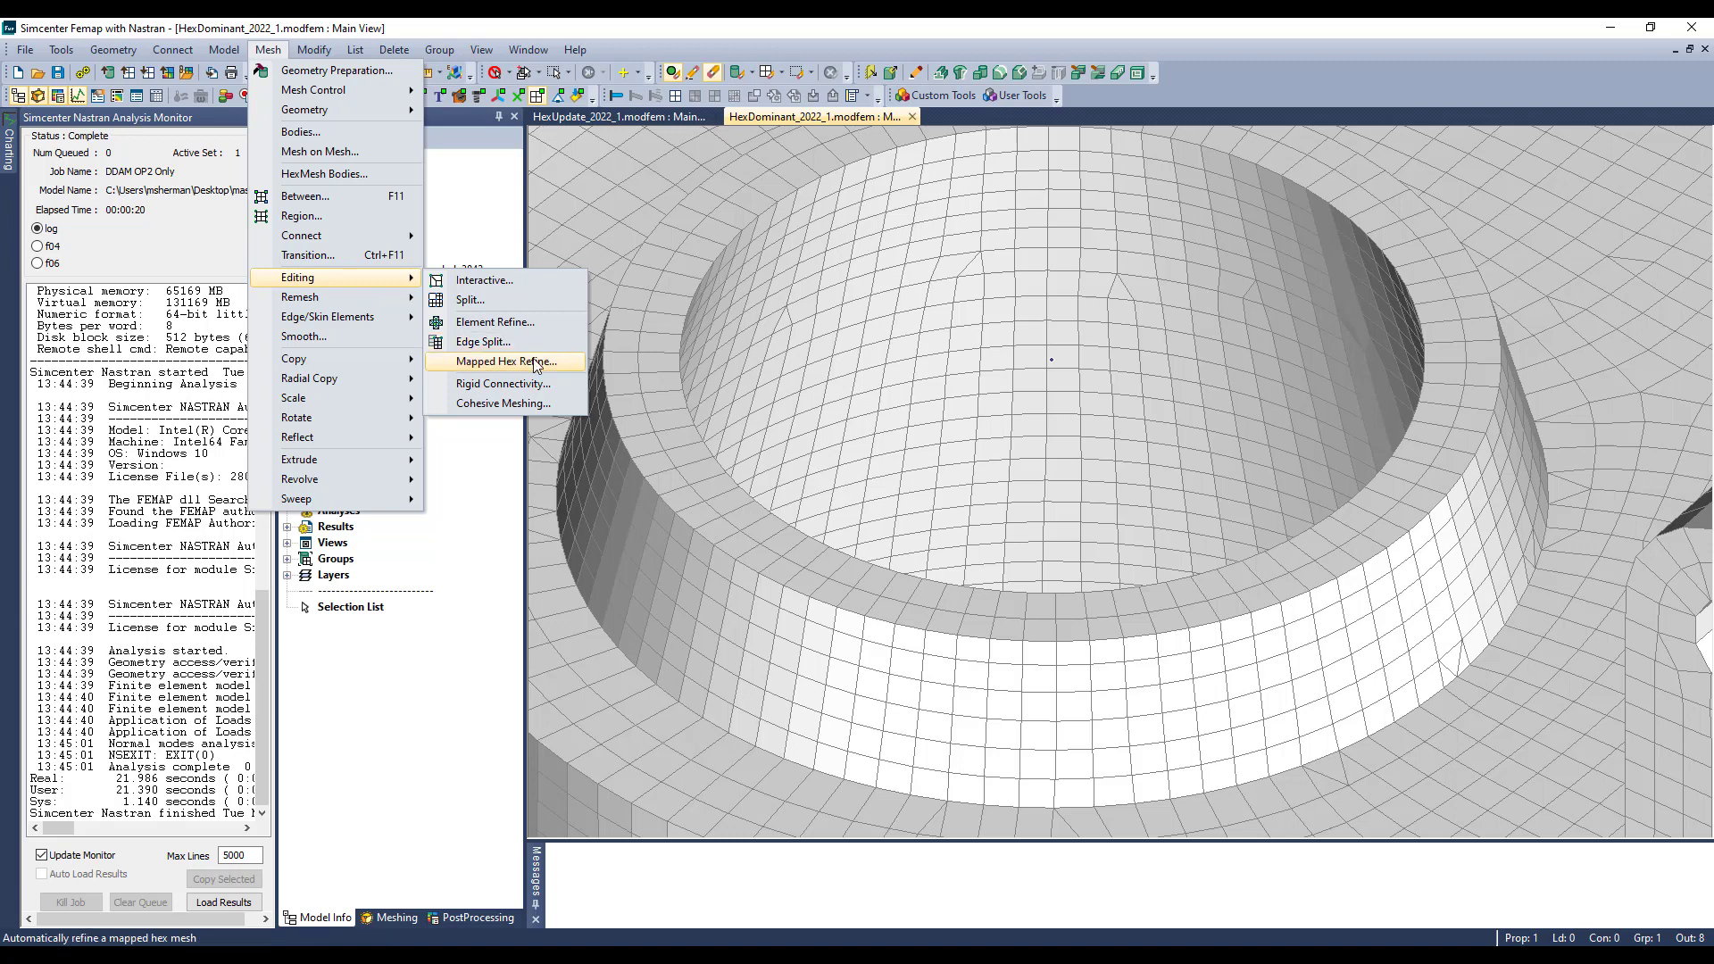
left_click(506, 361)
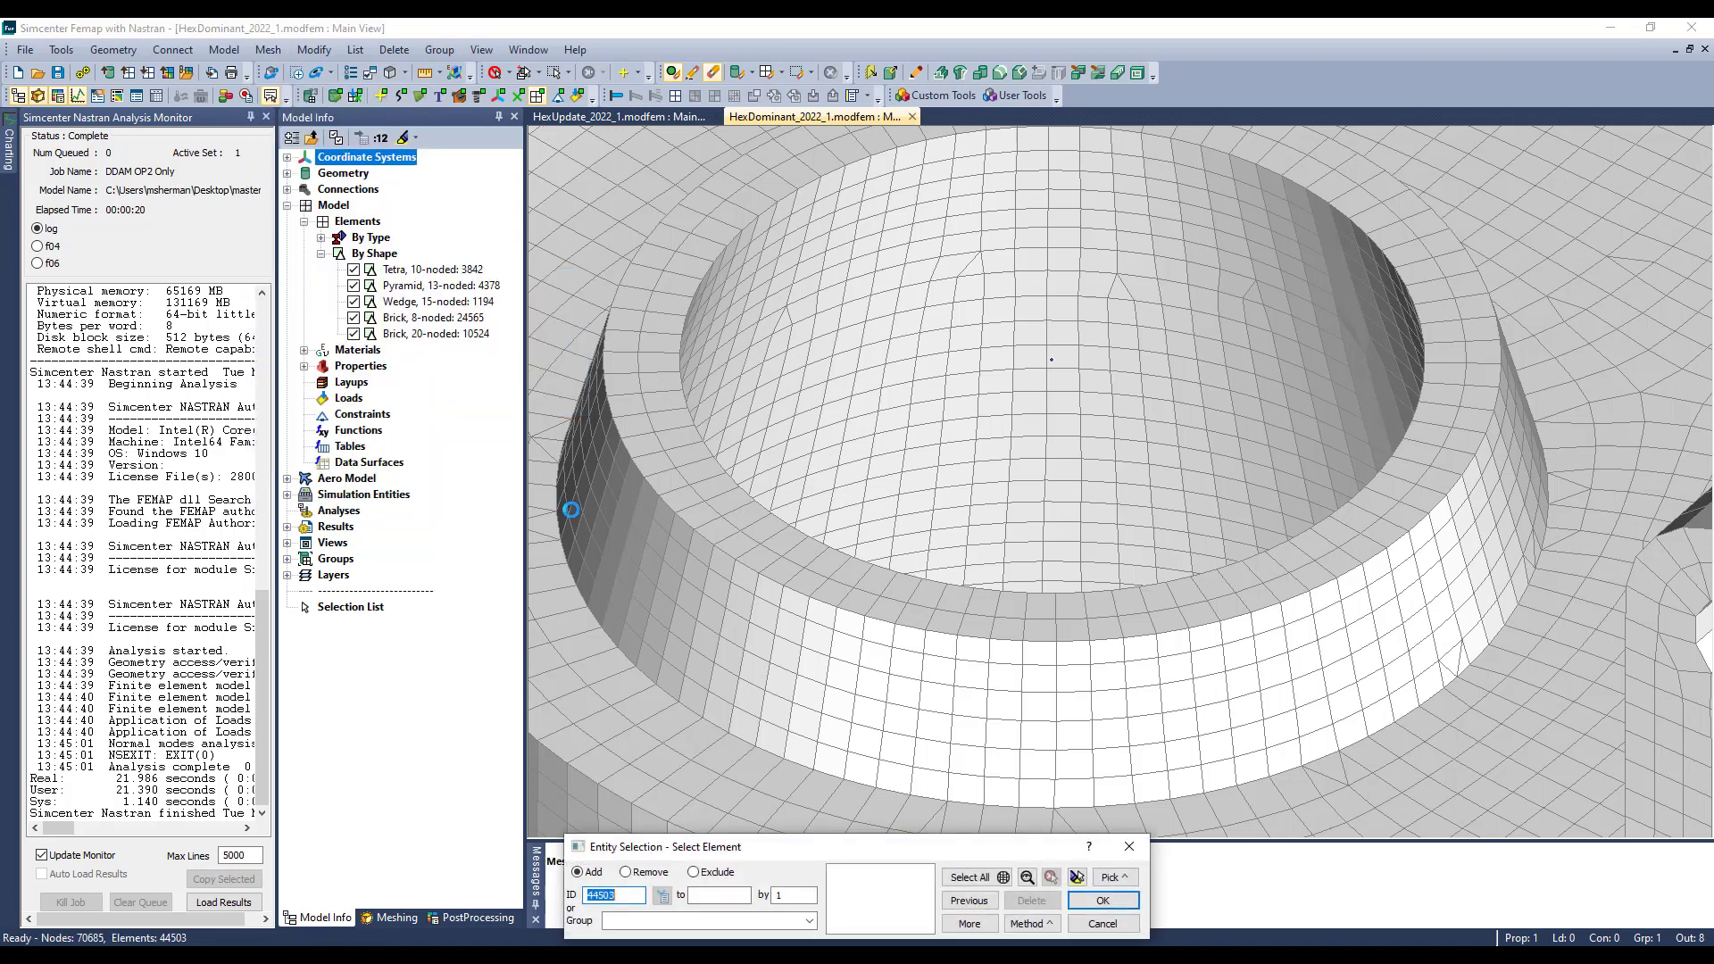
right_click(991, 452)
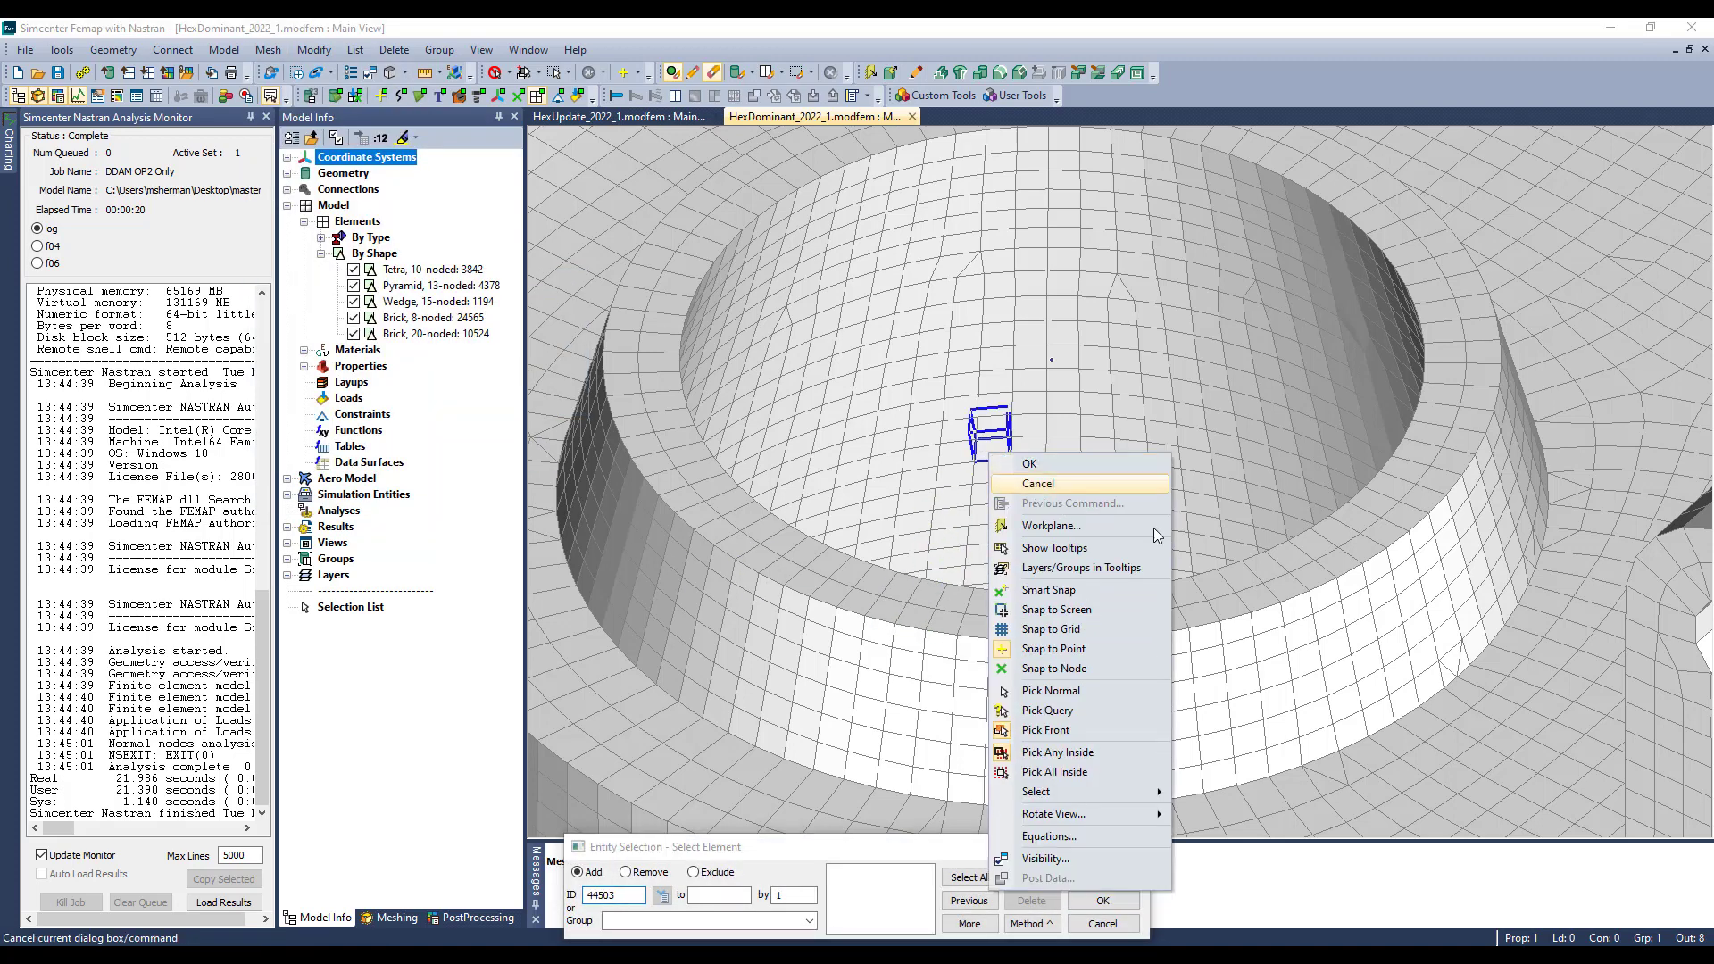
left_click(1123, 730)
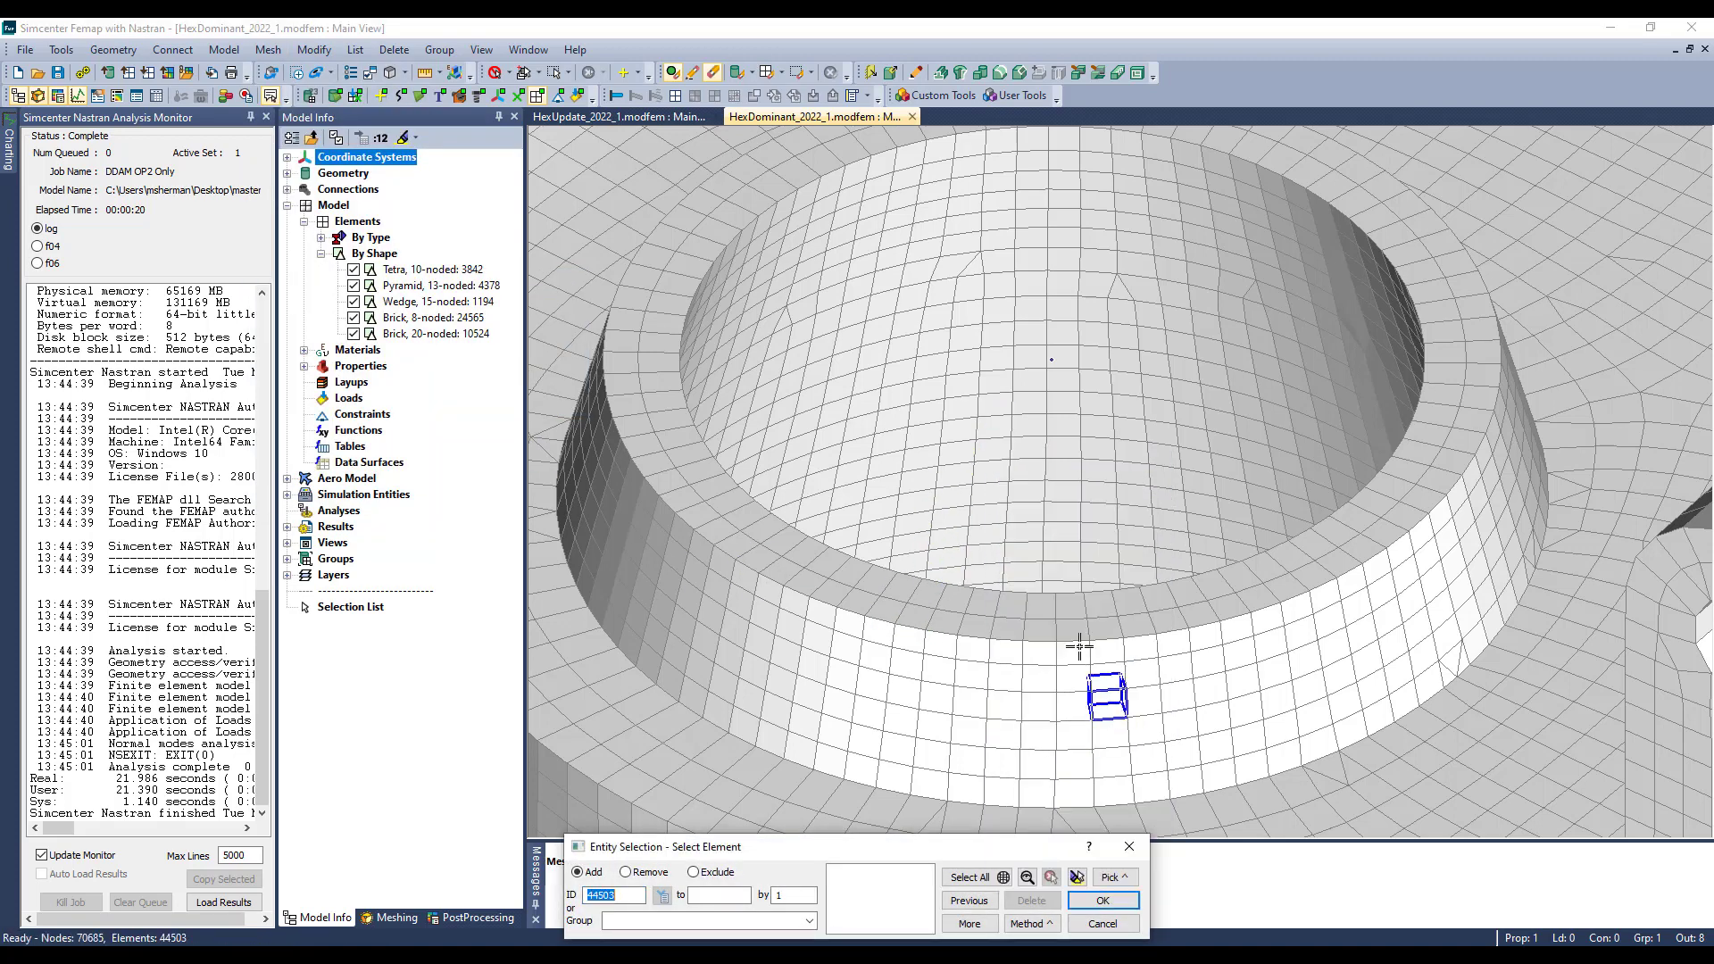
left_click(1115, 877)
left_click(1151, 651)
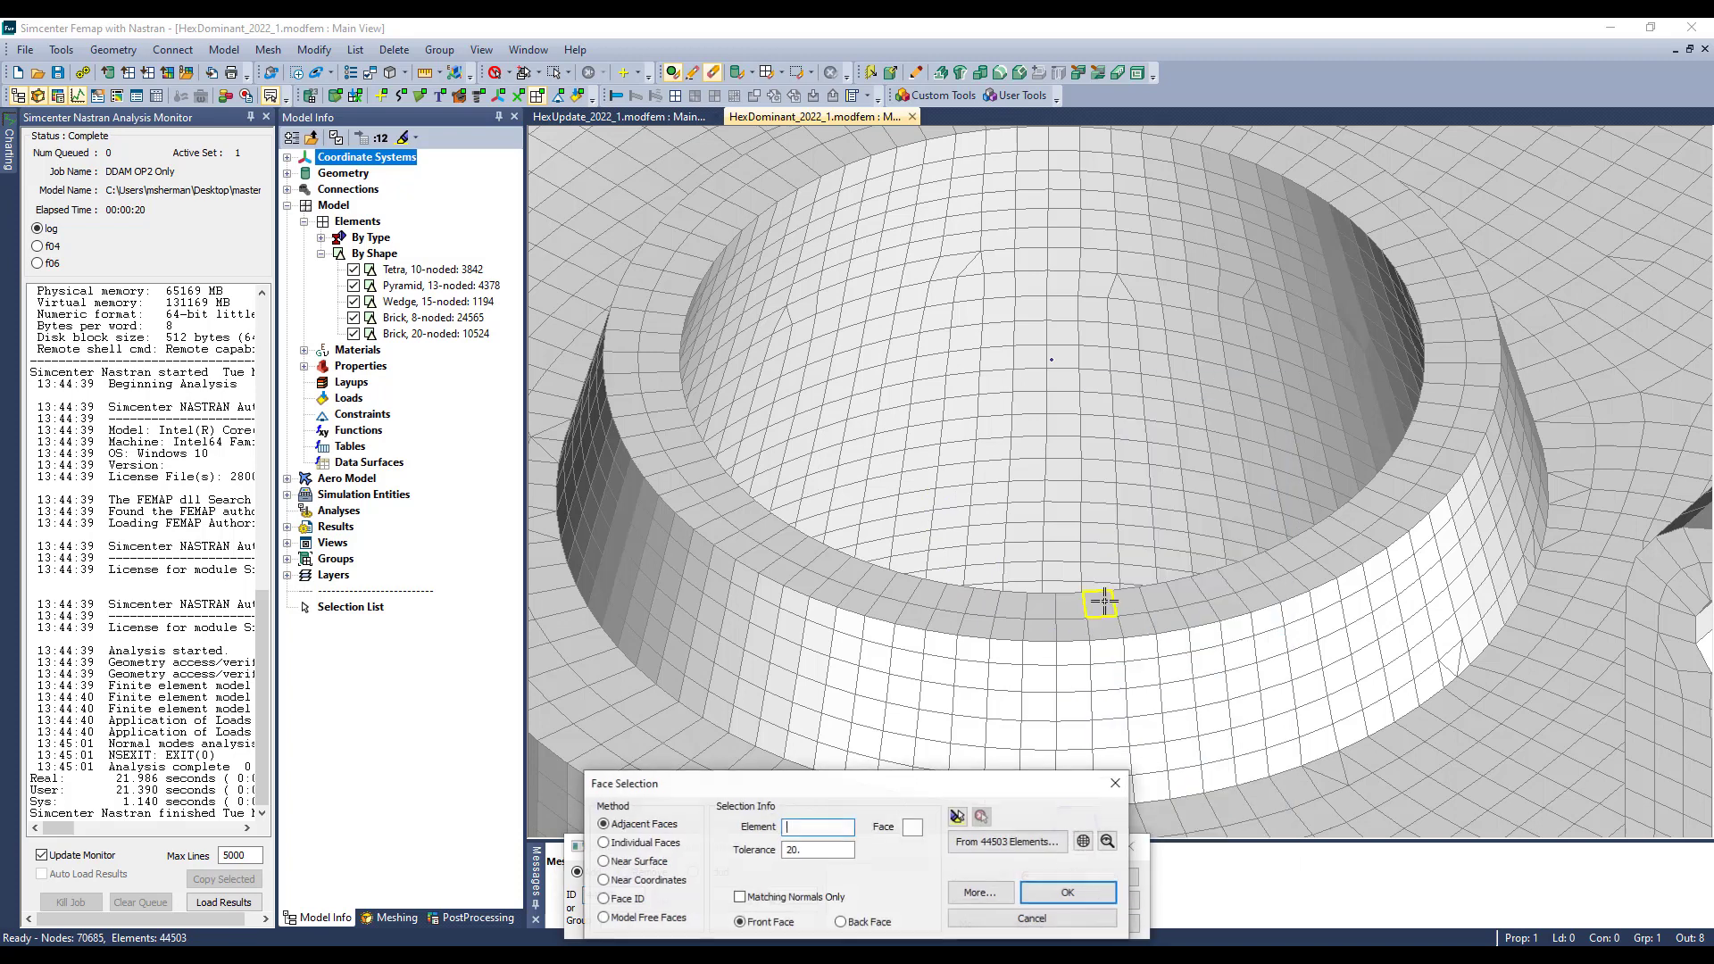
left_click(958, 817)
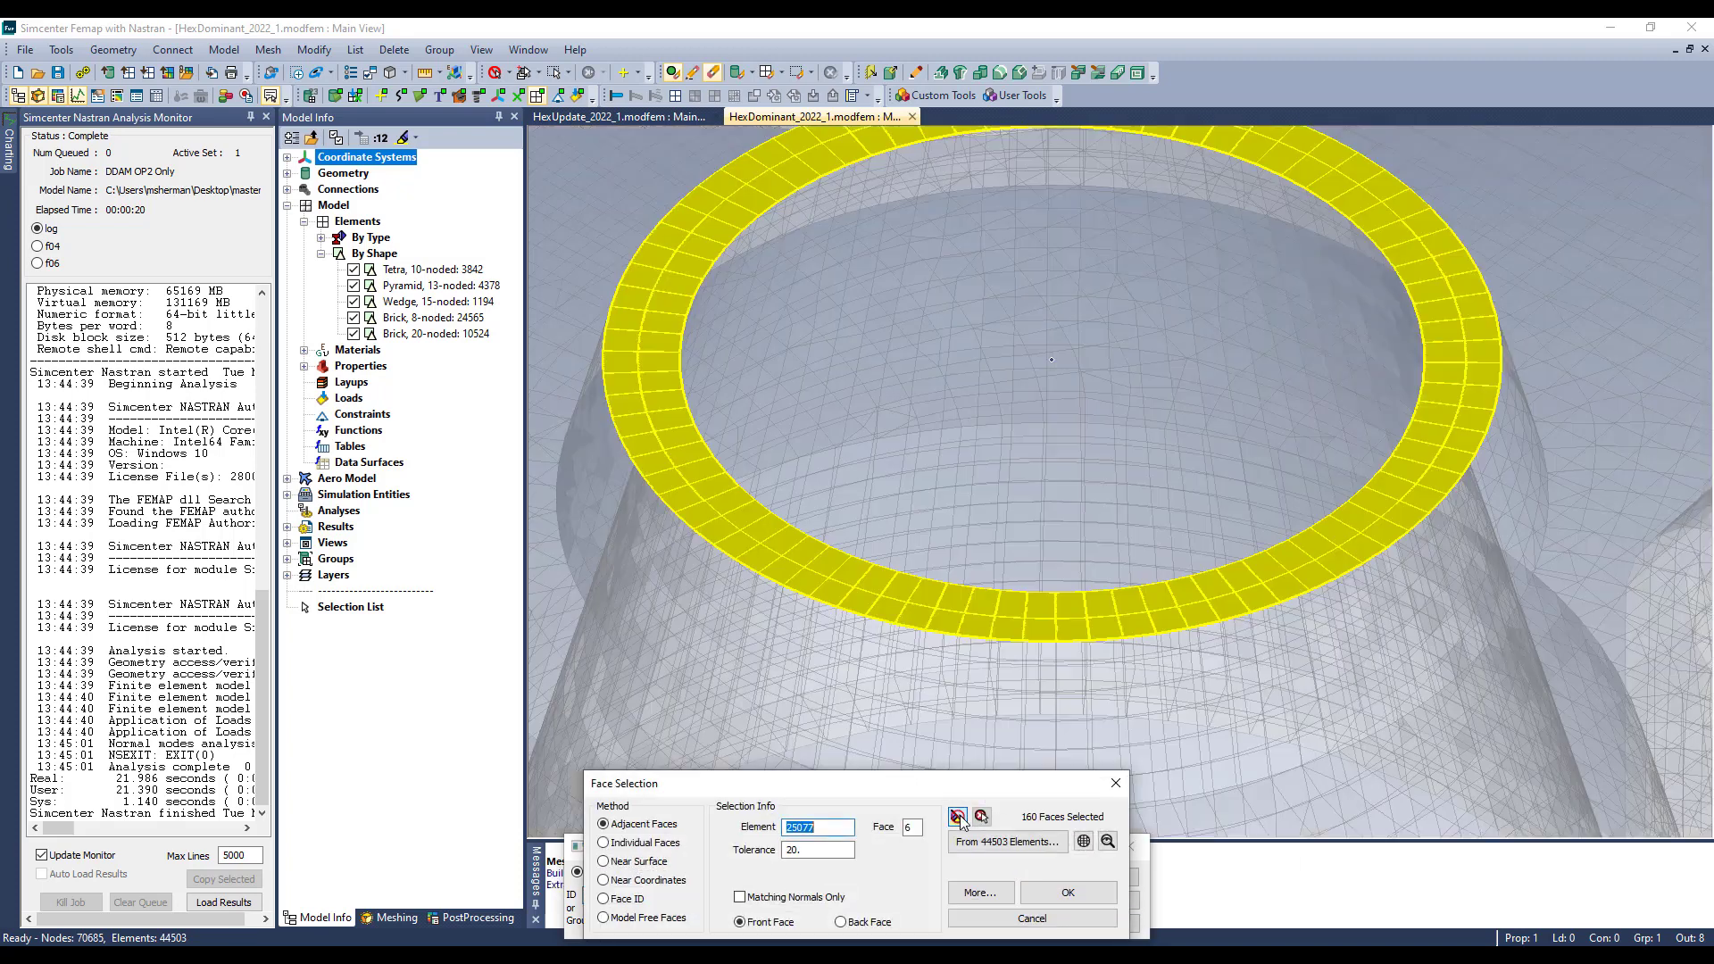
left_click(1059, 893)
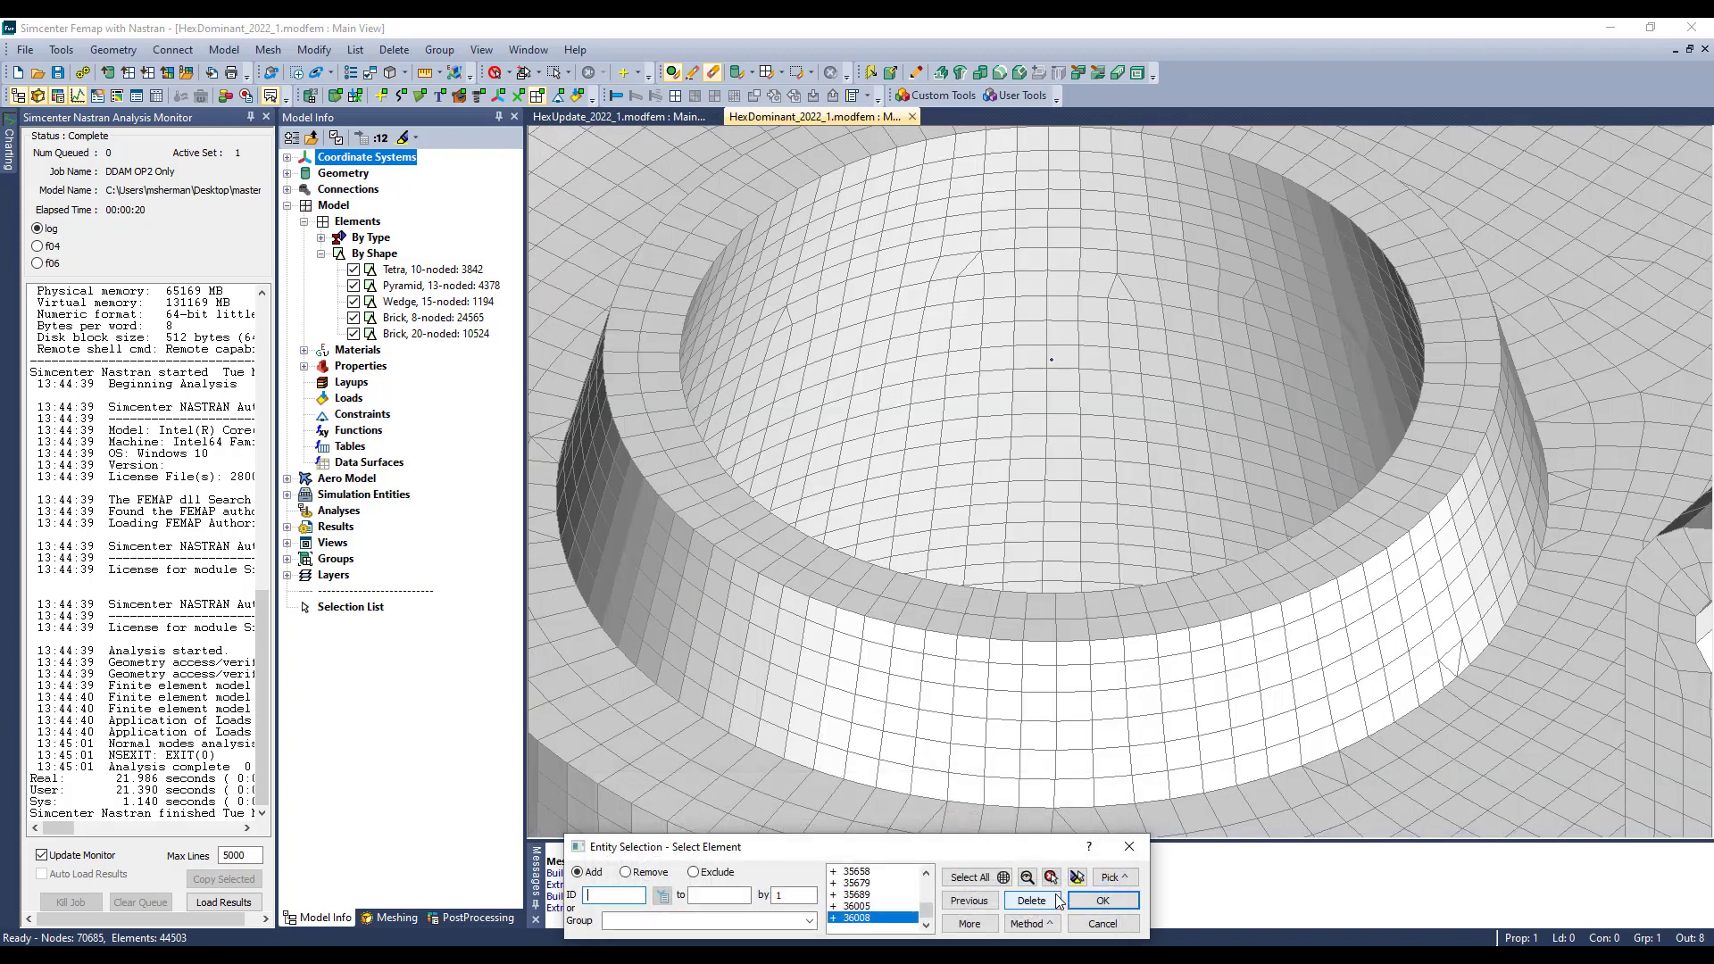
- Extend the selection twice by adding connected elements below the rim, and highlight the selected ring to check it
left_click(1078, 879)
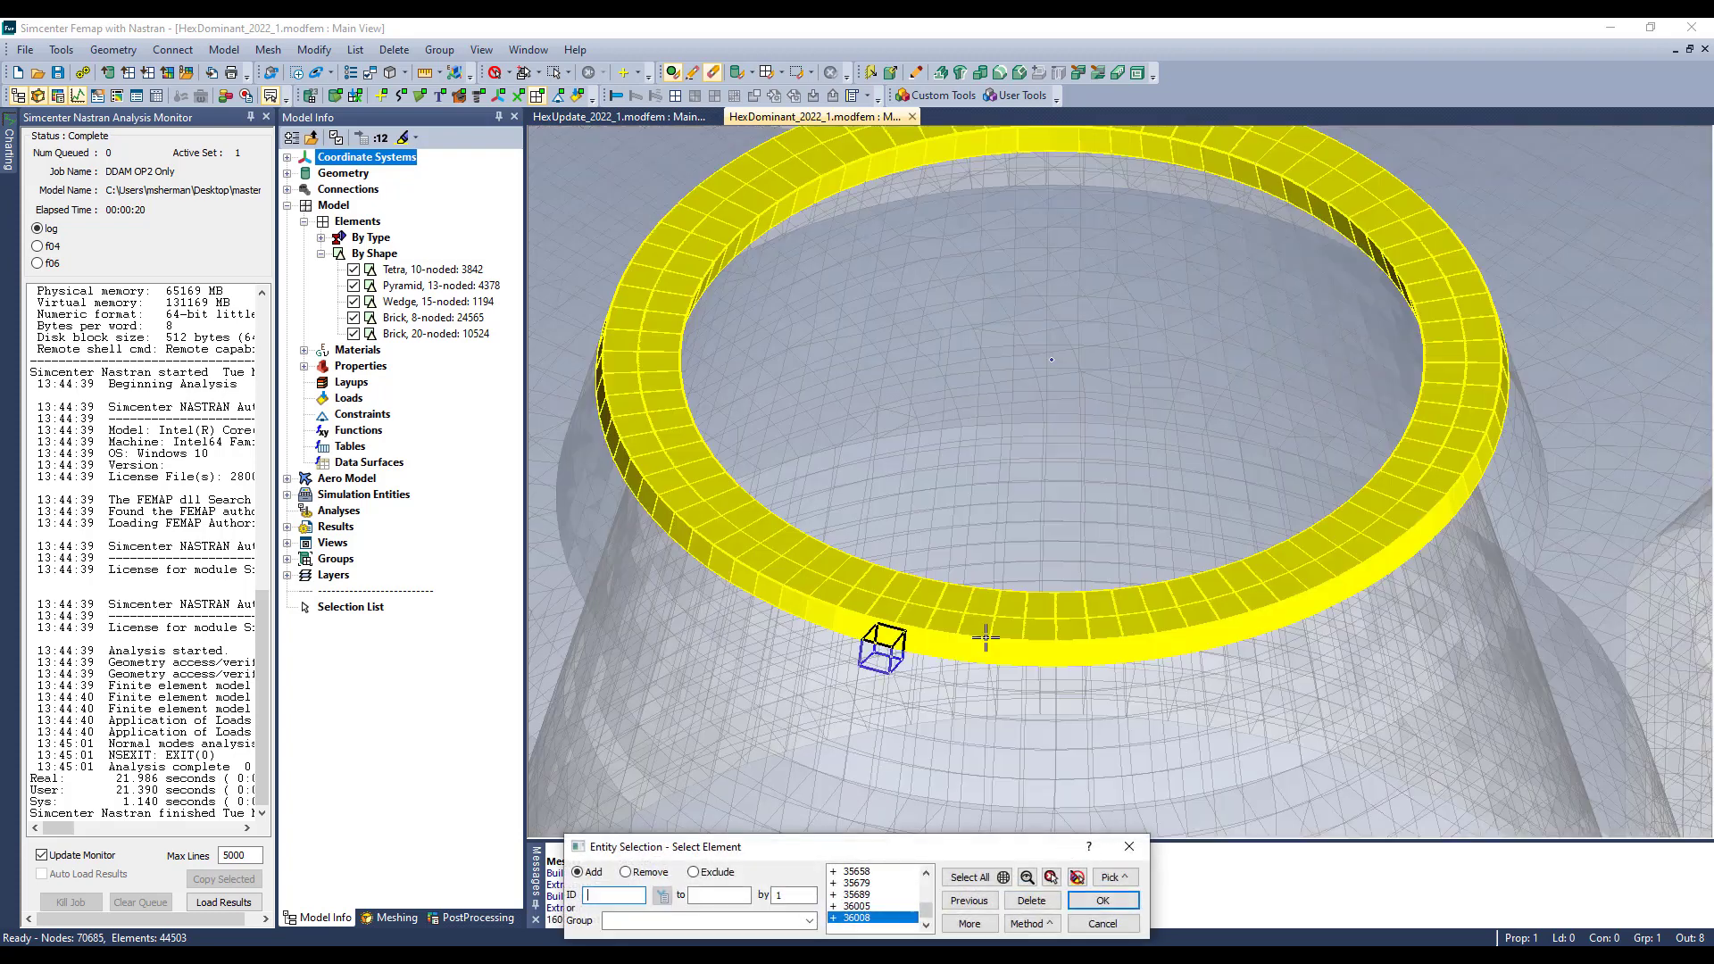
left_click(1114, 878)
left_click(1185, 772)
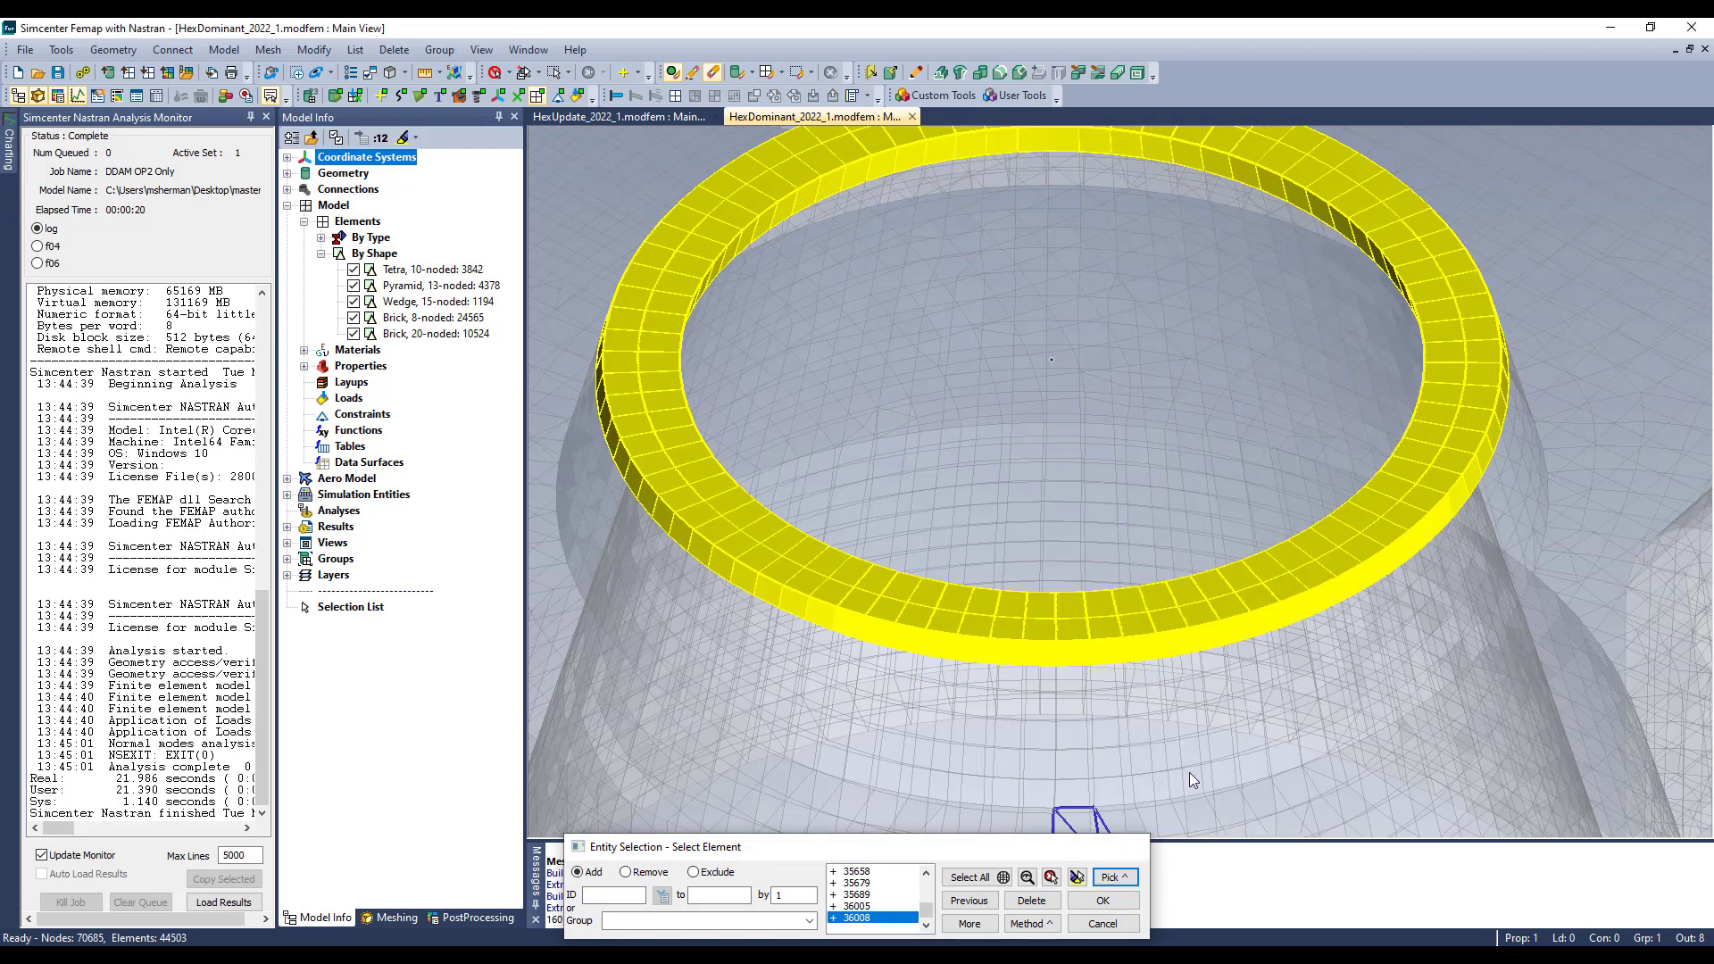
left_click(1115, 878)
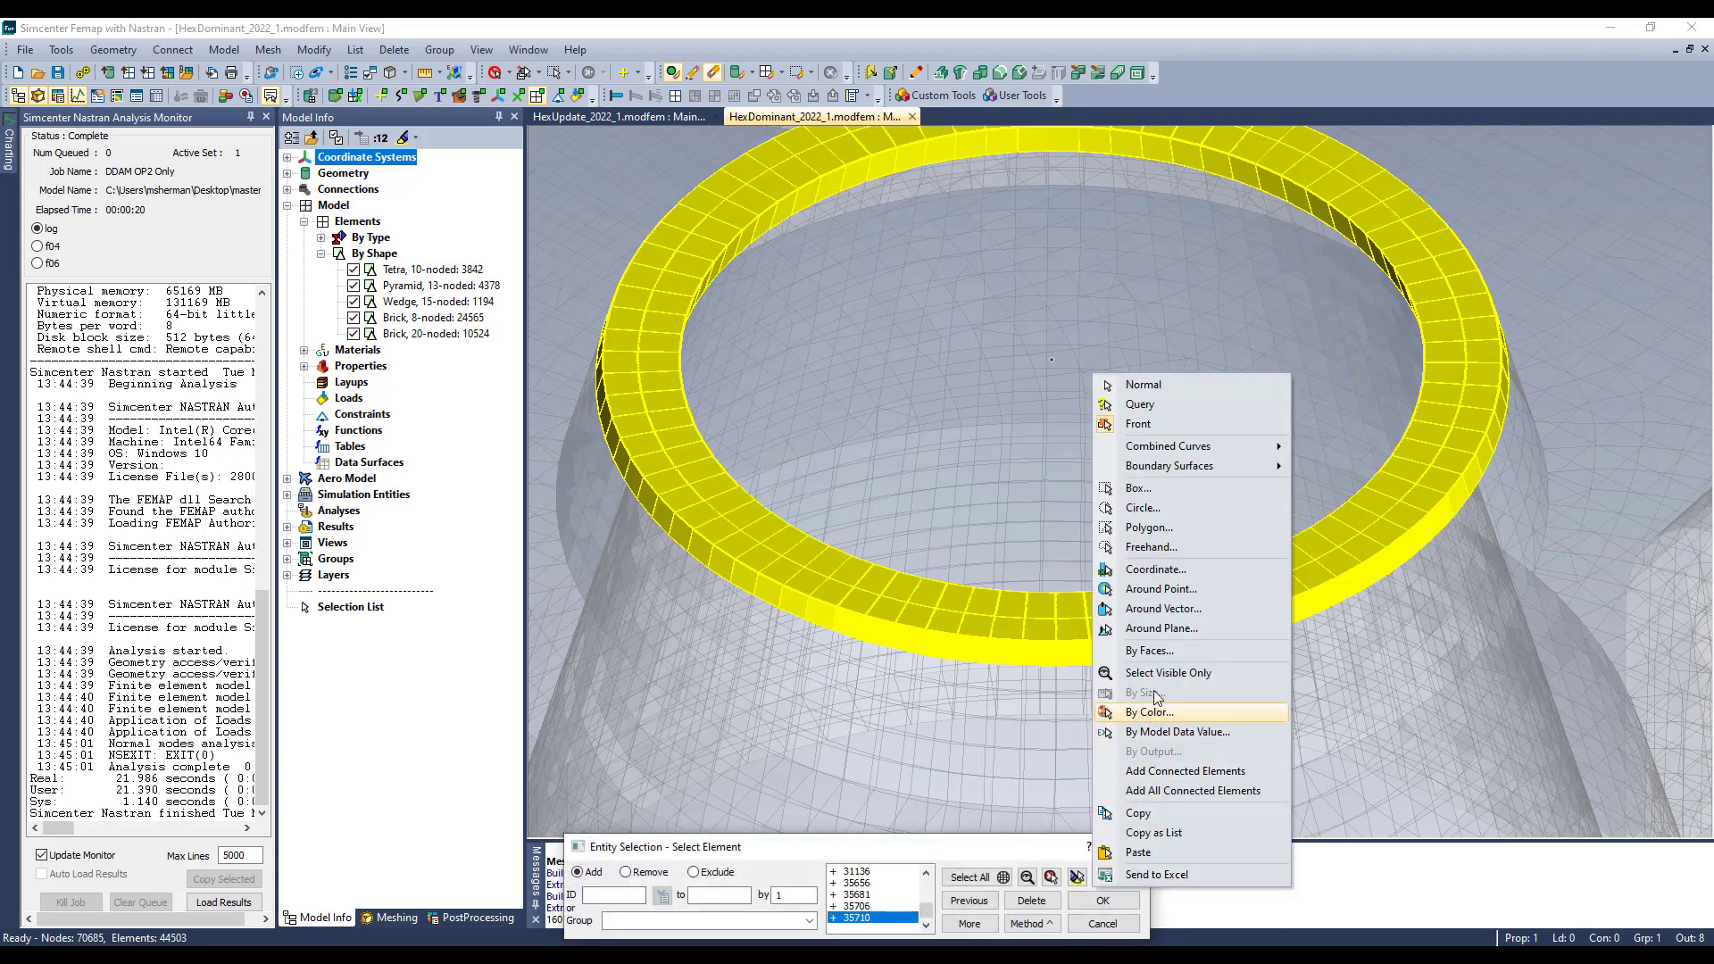
left_click(1147, 771)
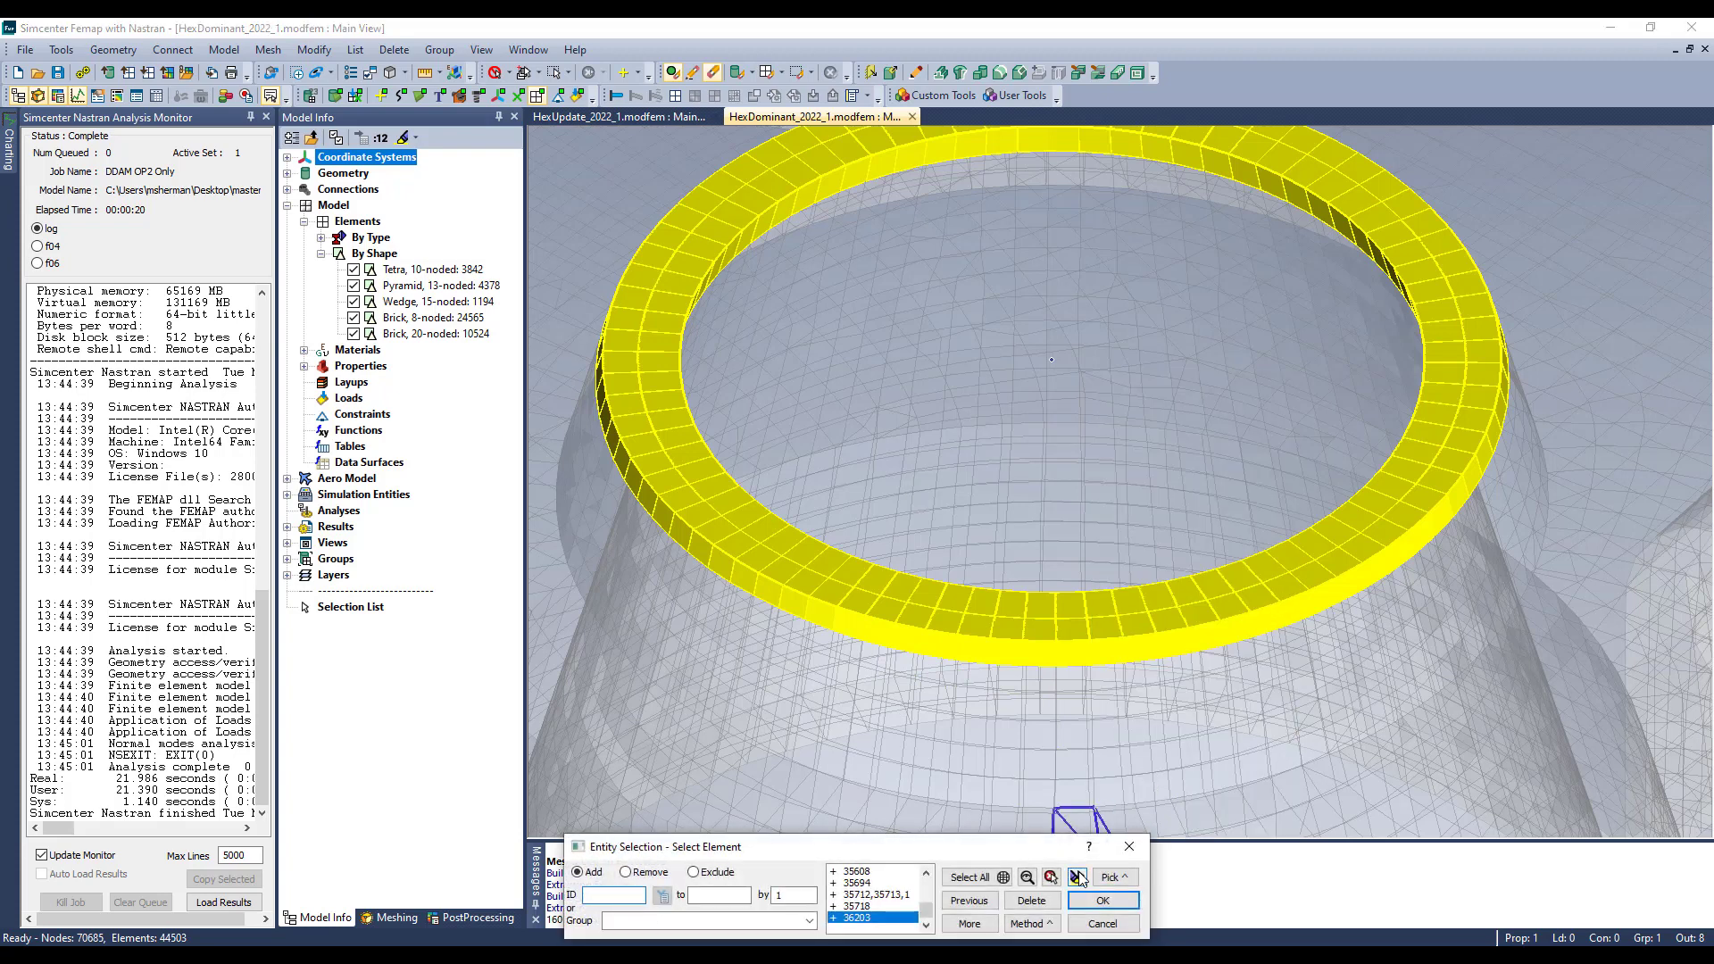
middle_click_drag(906, 503, 792, 276)
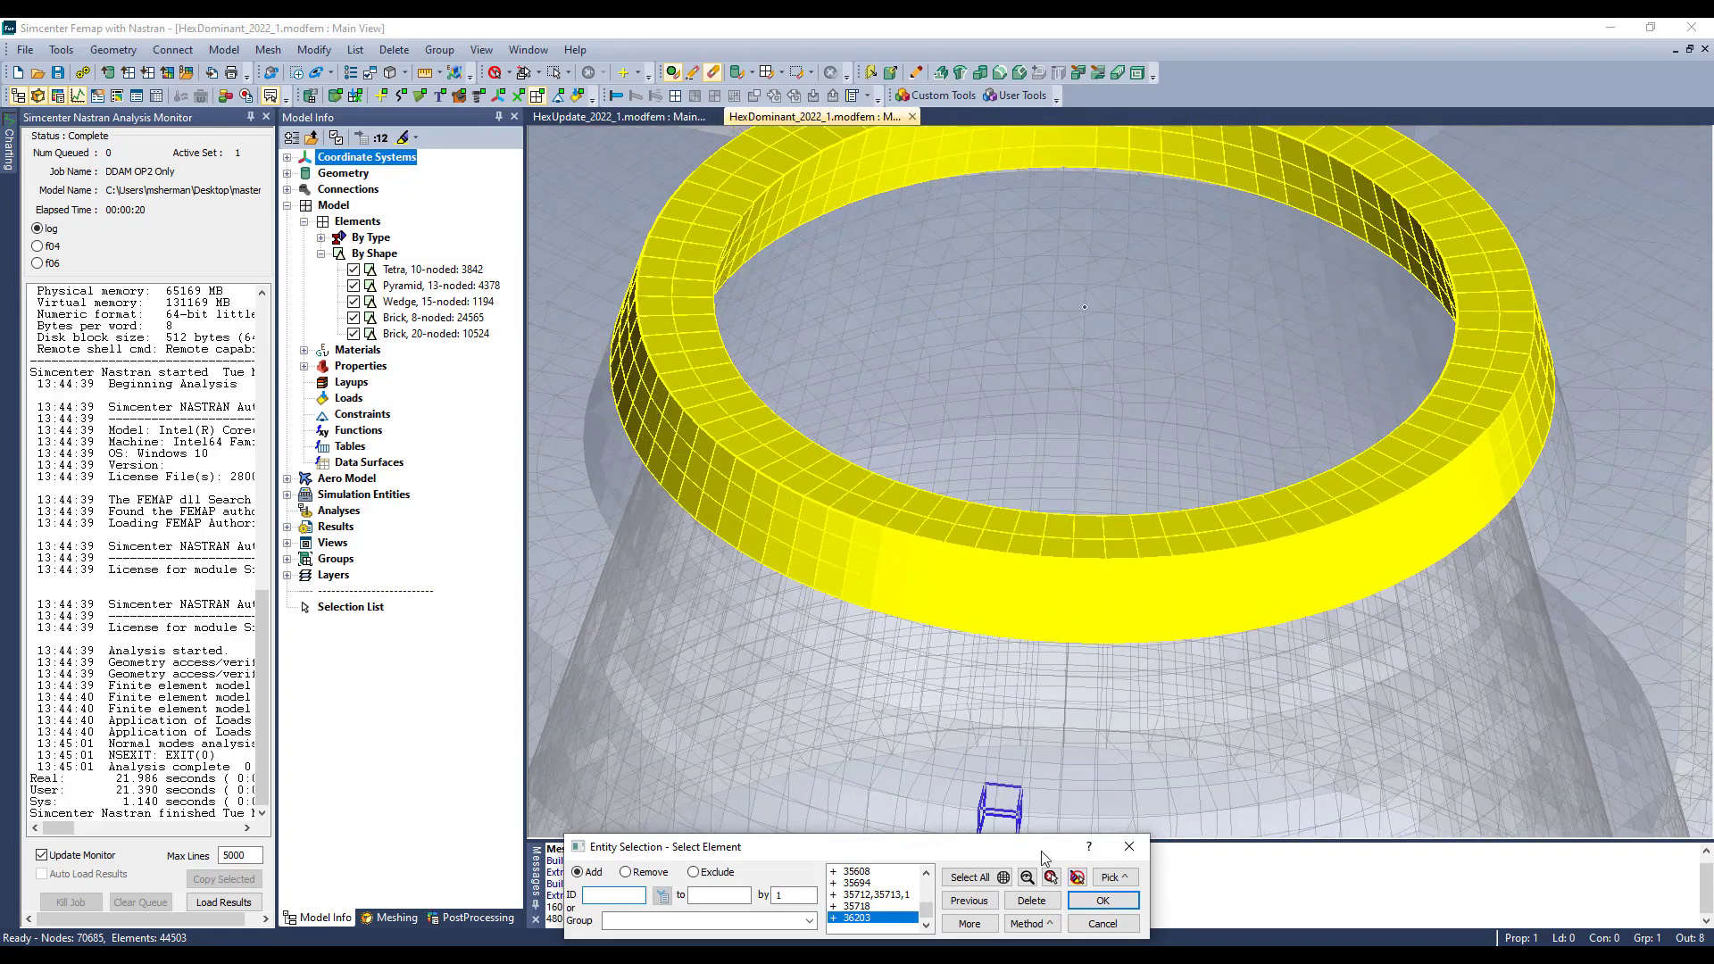
- Apply the mapped hex refinement to the selected ring without repeat refinement, and inspect the refined mesh
left_click(1103, 901)
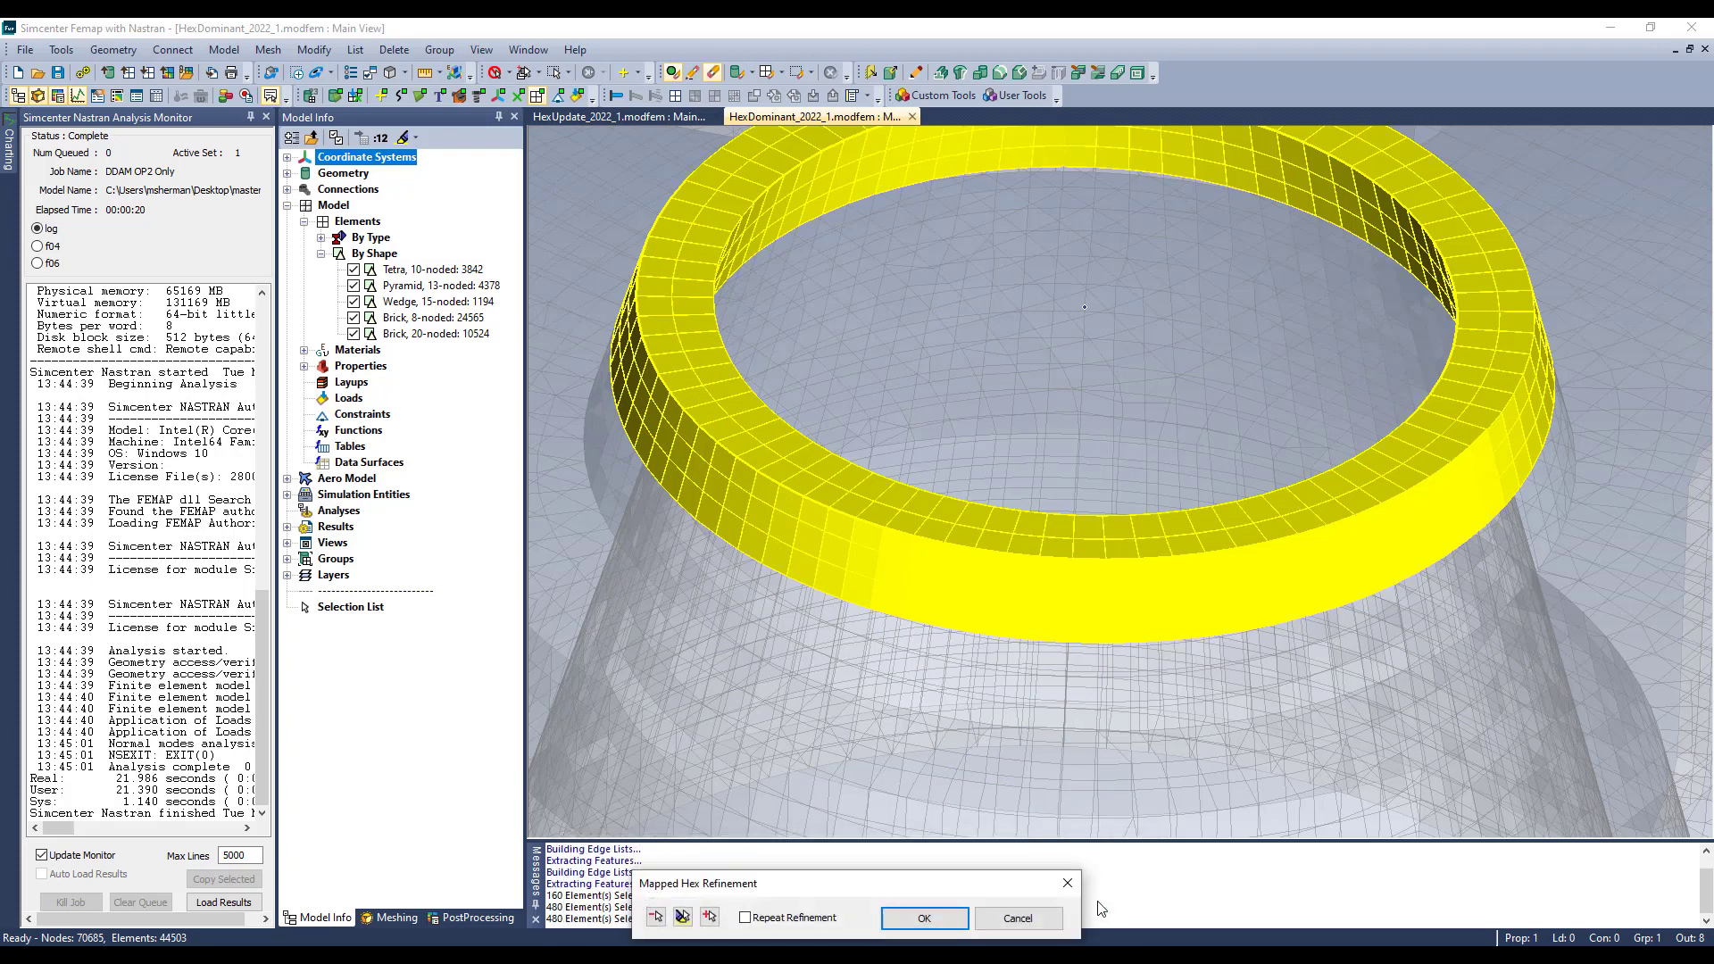
left_click(925, 918)
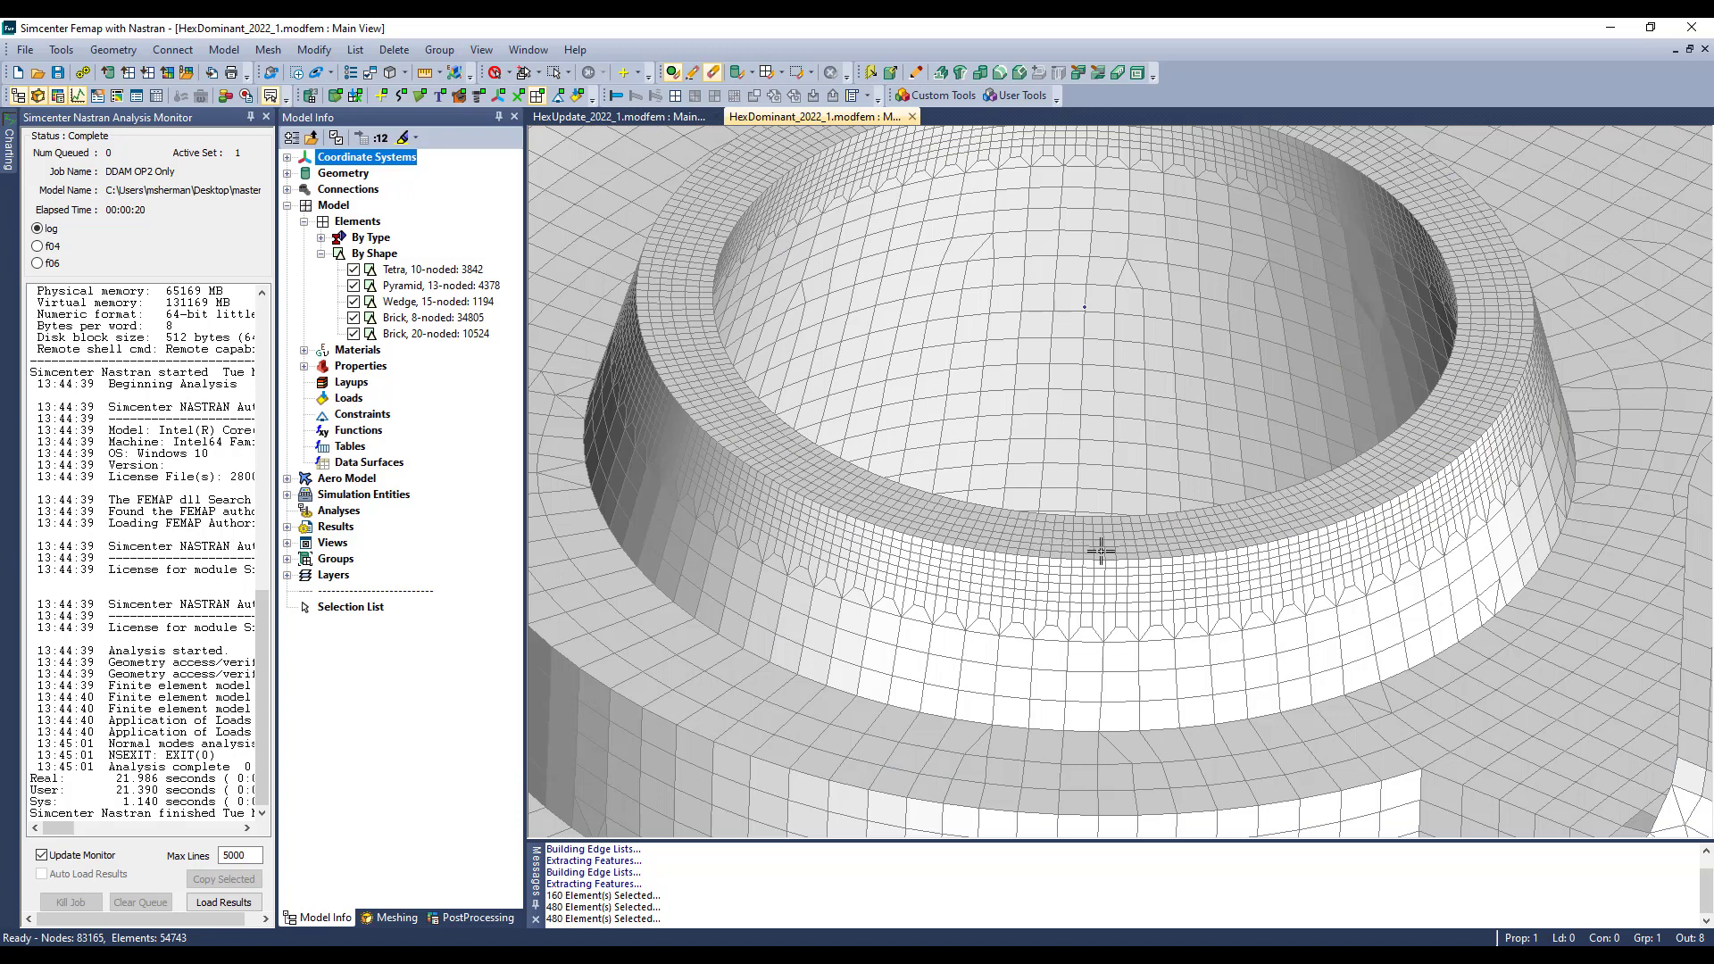
scroll(1107, 564, "down", 2)
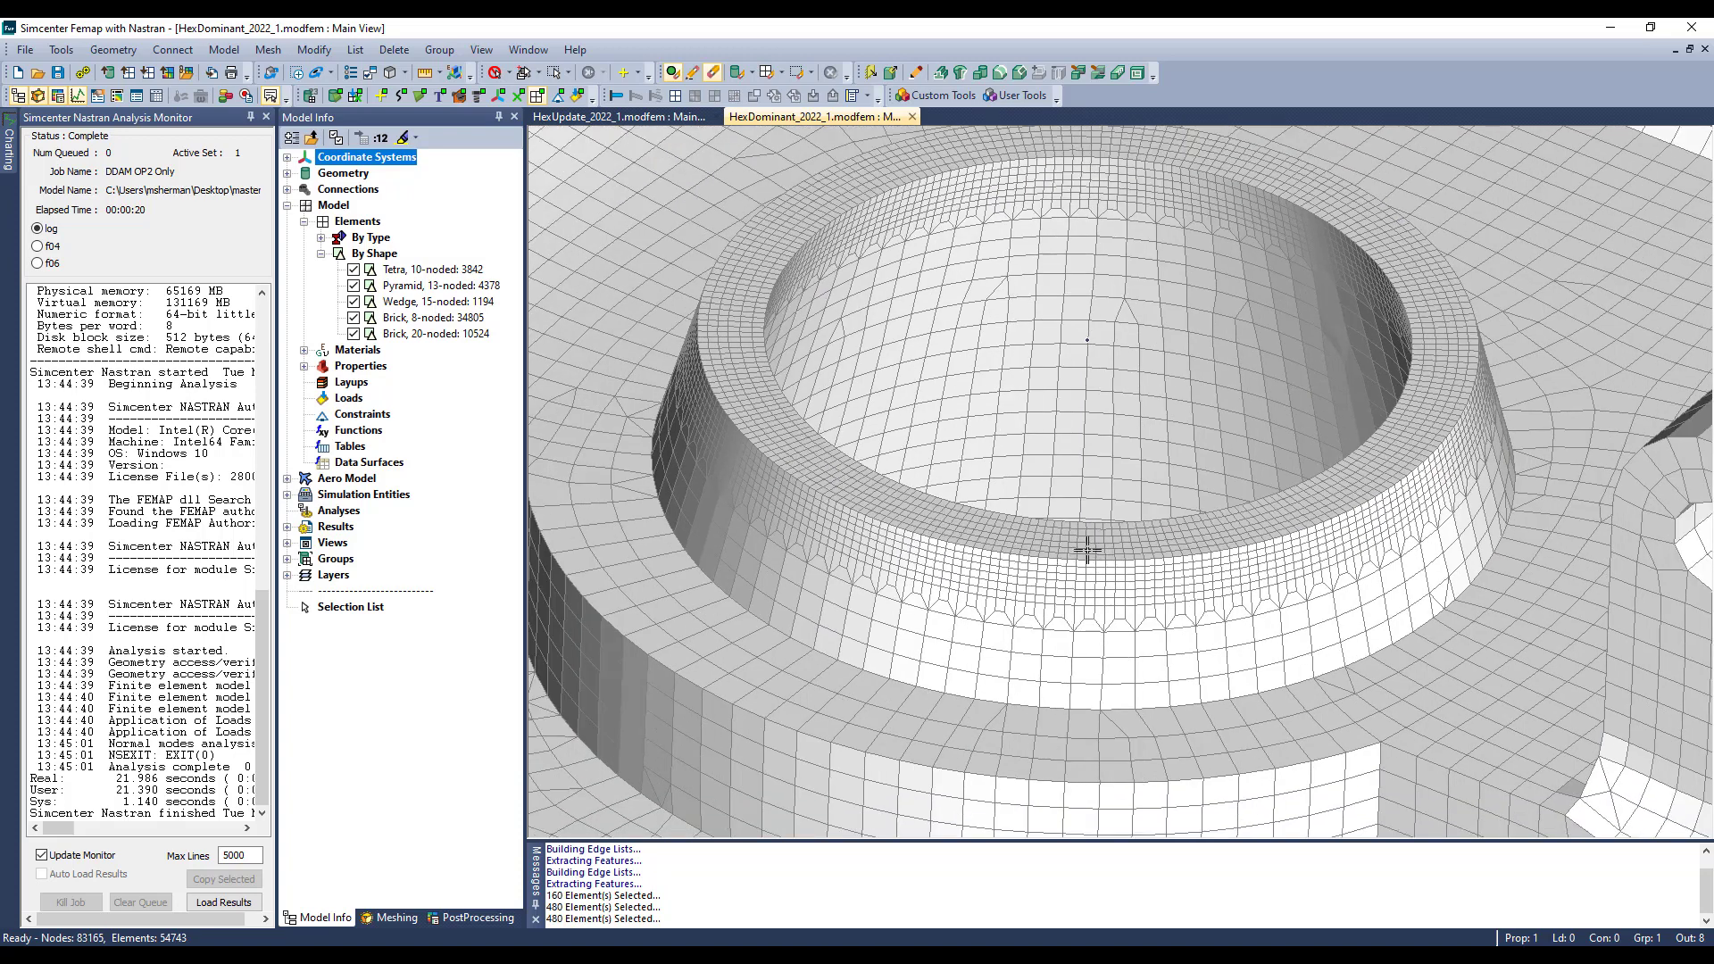
scroll(985, 524, "up", 1)
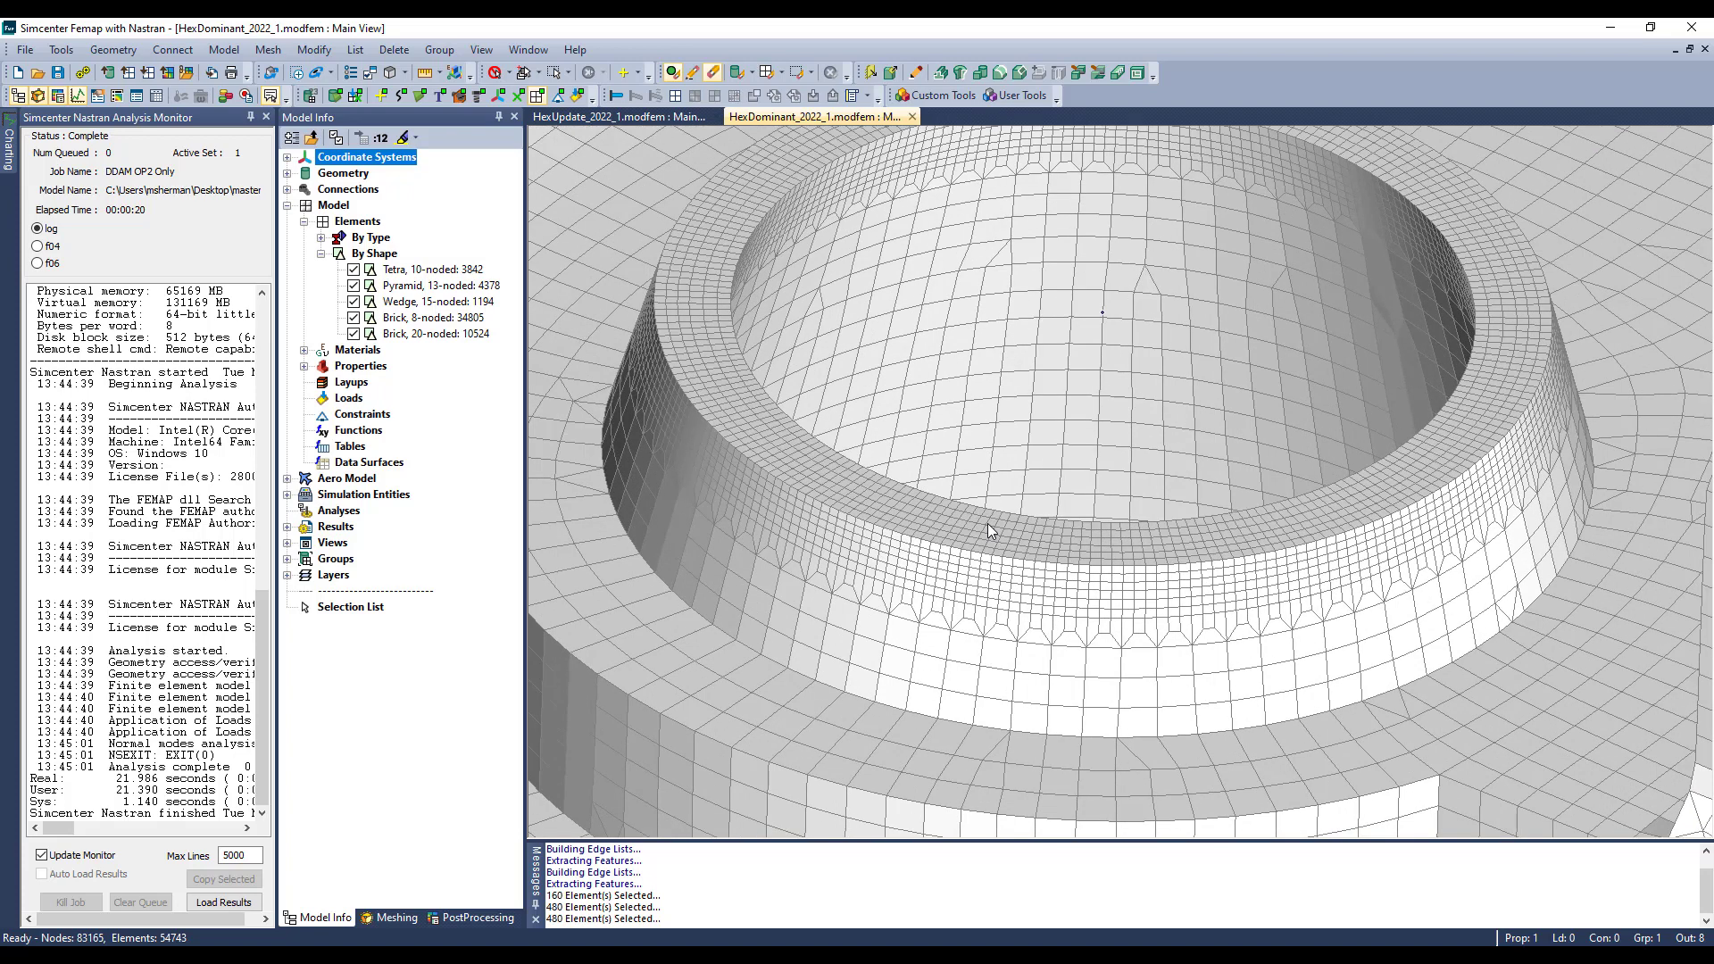